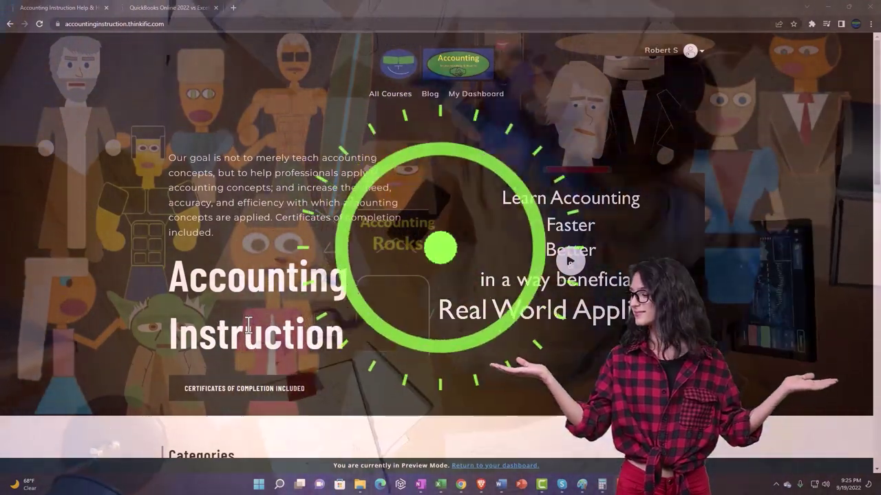
- Browse the course categories on the Accounting Instruction site and look over the sections of the QuickBooks Online 2022 vs Excel course
{"action": "scroll", "coordinate": [122, 379], "scroll_direction": "down", "scroll_amount": 4}
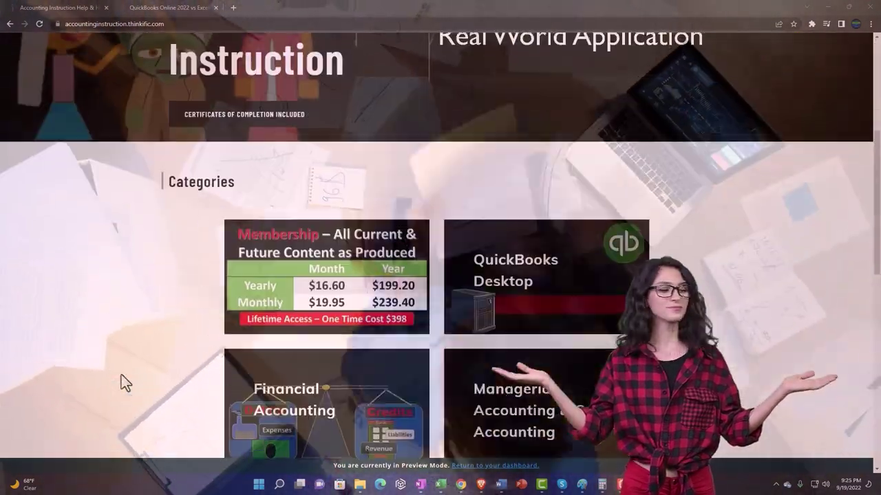
{"action": "scroll", "coordinate": [122, 379], "scroll_direction": "down", "scroll_amount": 3}
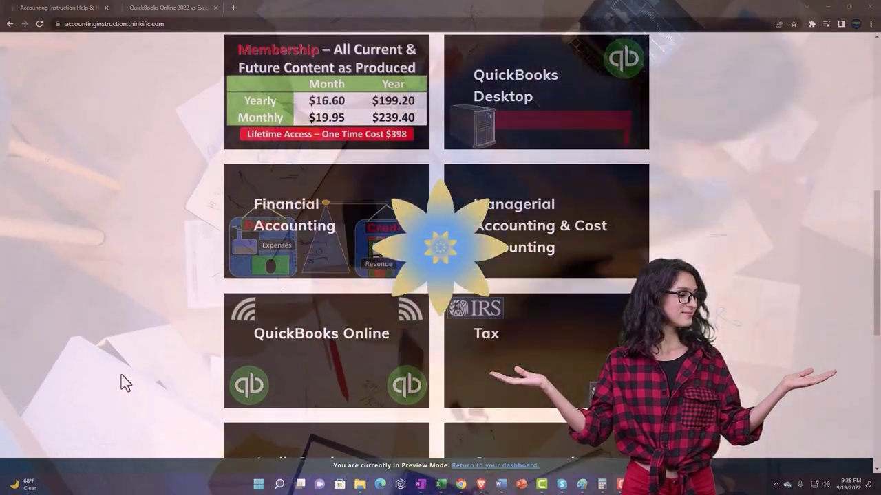
{"action": "scroll", "coordinate": [121, 374], "scroll_direction": "down", "scroll_amount": 6}
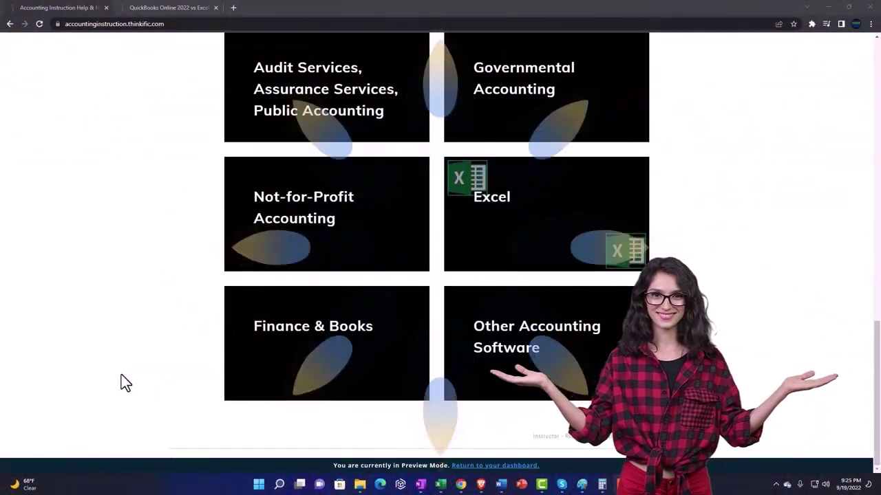
{"action": "left_click", "coordinate": [157, 8]}
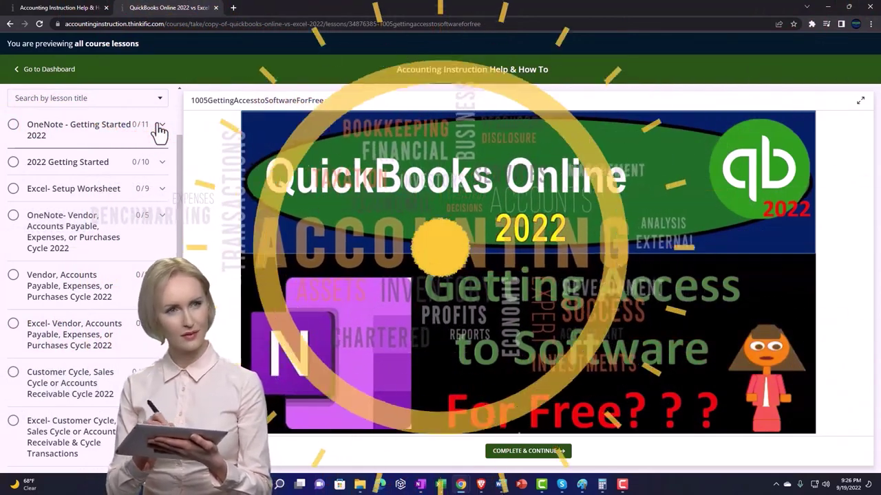
{"action": "left_click", "coordinate": [159, 127]}
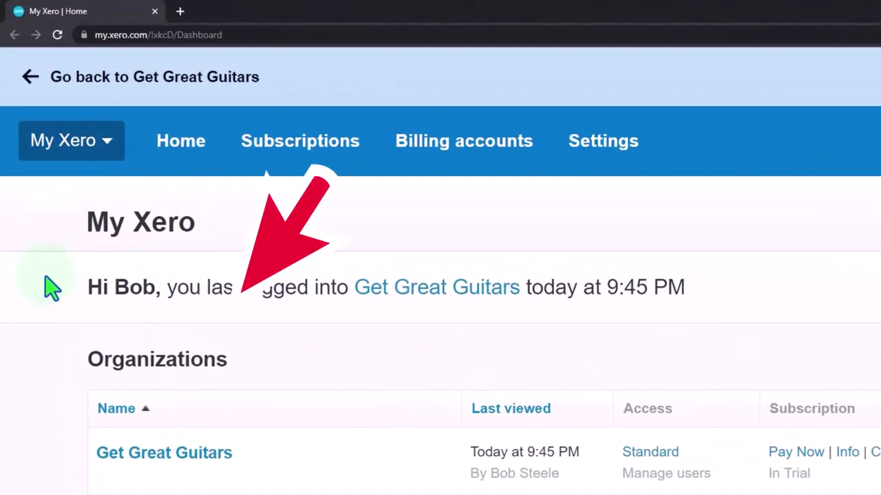
- Open the Get Great Guitars organization and duplicate its dashboard twice so it is open in three browser tabs
{"action": "left_click", "coordinate": [210, 474]}
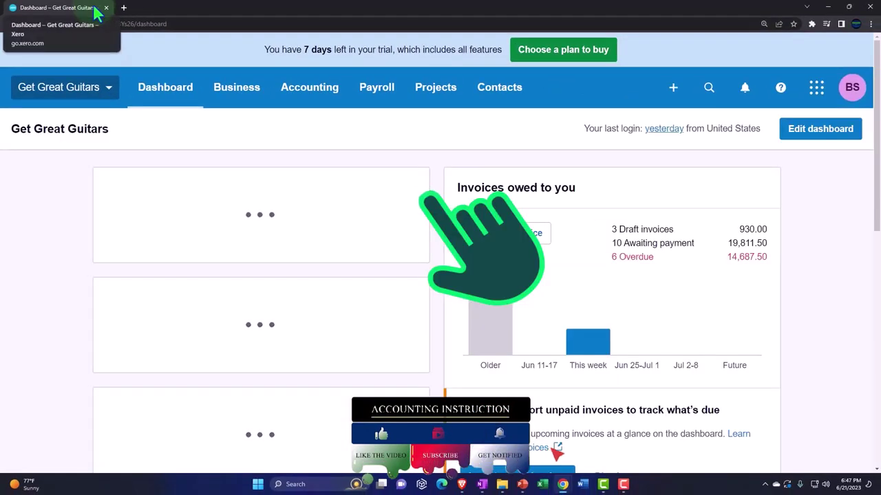
{"action": "right_click", "coordinate": [97, 13]}
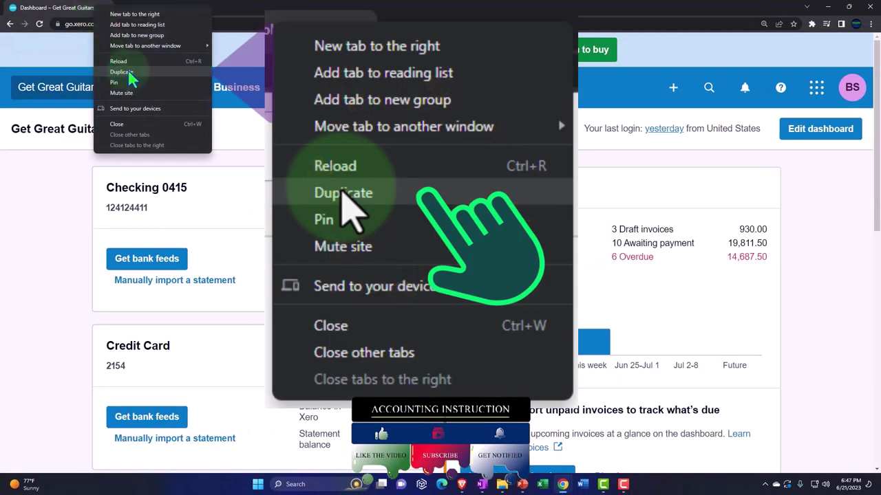
{"action": "left_click", "coordinate": [155, 74]}
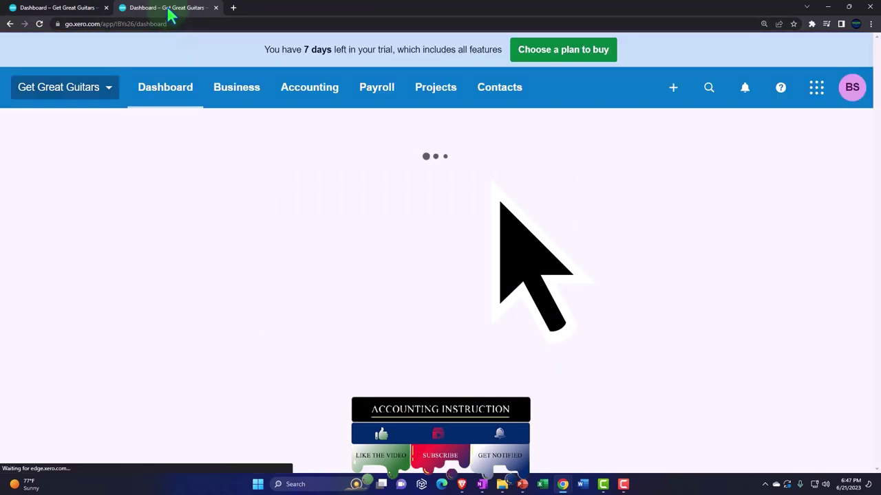
{"action": "right_click", "coordinate": [168, 12]}
{"action": "left_click", "coordinate": [207, 74]}
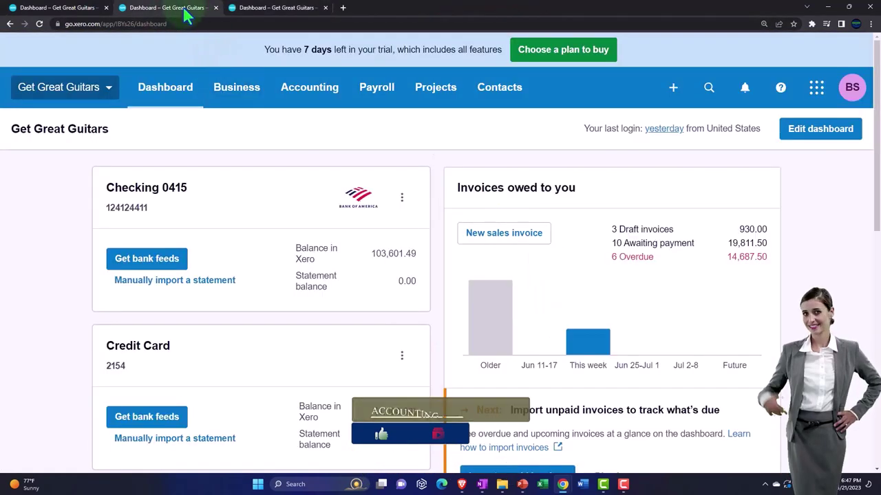
- Open the Balance Sheet report in the second browser tab and the Comparative Income Statement in the third
{"action": "left_click", "coordinate": [309, 93]}
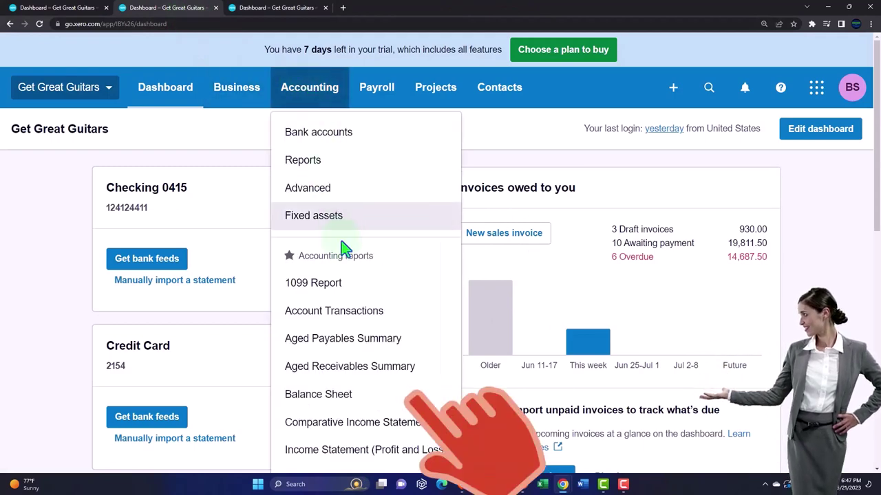
{"action": "left_click", "coordinate": [366, 408]}
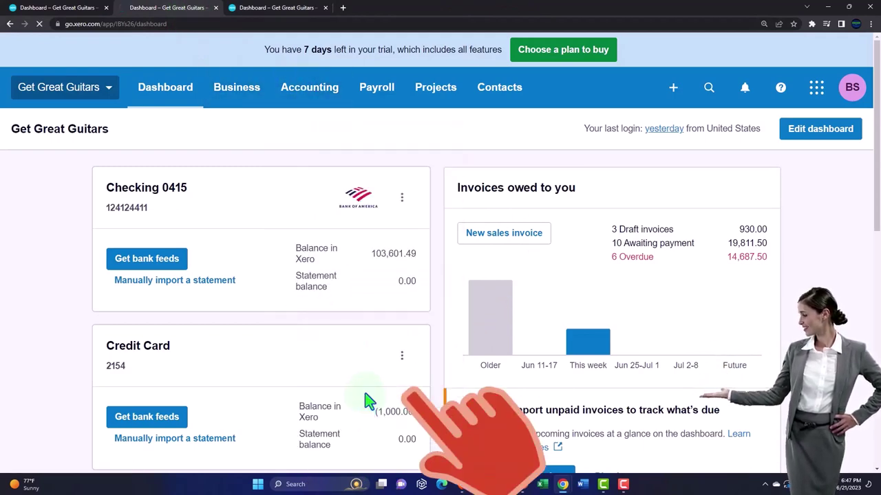
{"action": "left_click", "coordinate": [273, 12]}
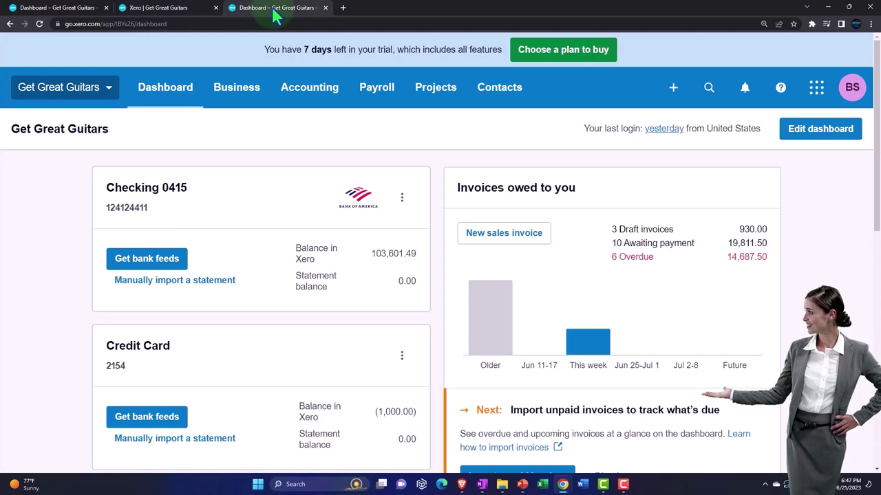
{"action": "left_click", "coordinate": [311, 95]}
{"action": "scroll", "coordinate": [334, 193], "scroll_direction": "down", "scroll_amount": 2}
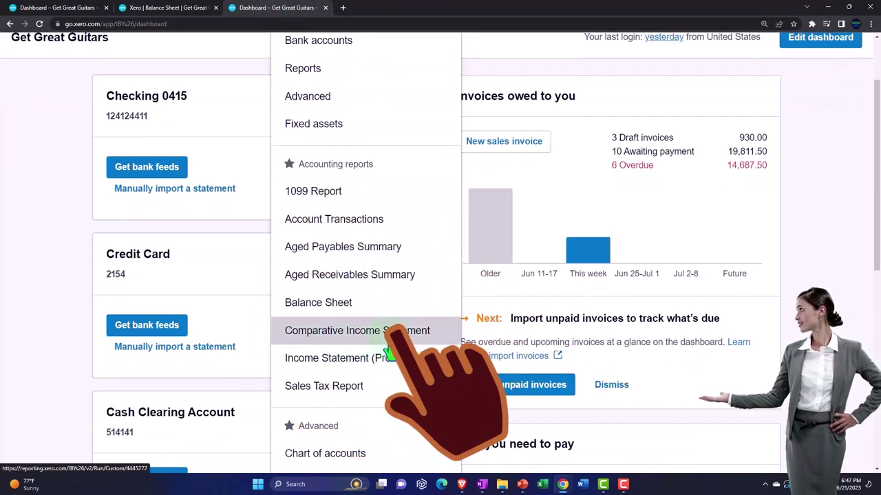
{"action": "left_click", "coordinate": [389, 341]}
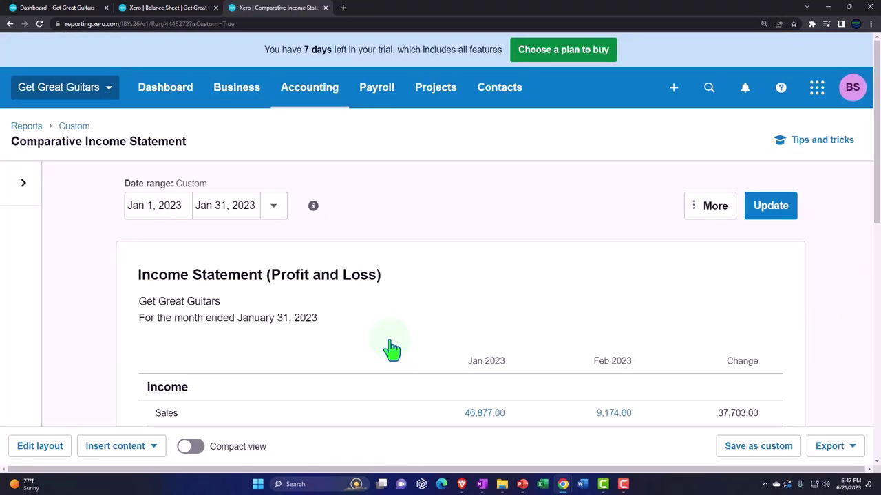
{"action": "scroll", "coordinate": [391, 350], "scroll_direction": "down", "scroll_amount": 3}
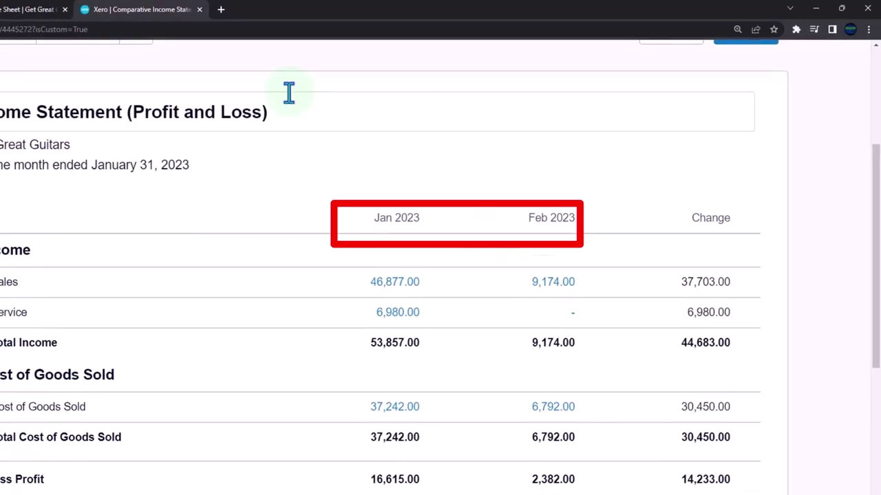
- Set the Balance Sheet's custom date to Dec 31, 2023 and update the report
{"action": "left_click", "coordinate": [159, 11]}
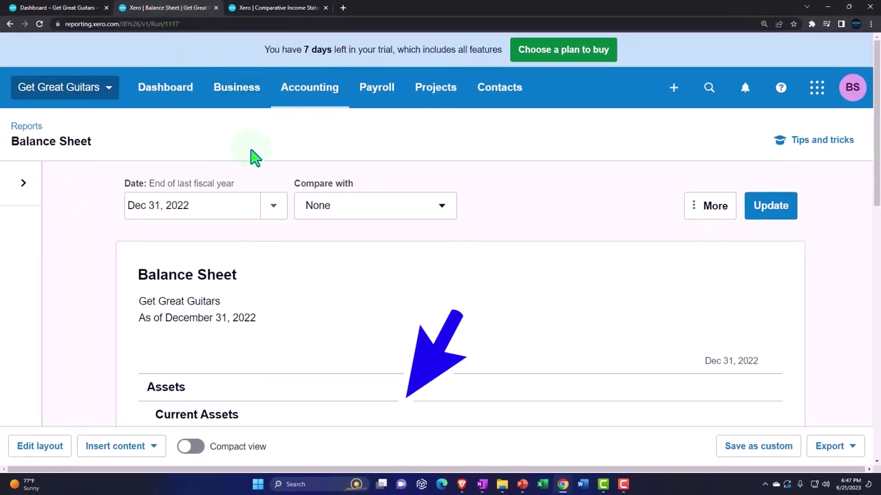
{"action": "left_click", "coordinate": [275, 209]}
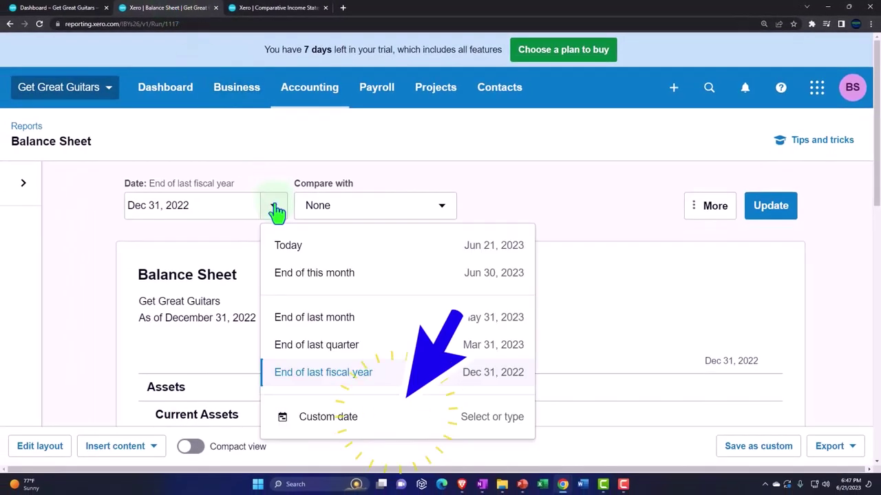
{"action": "left_click", "coordinate": [323, 421]}
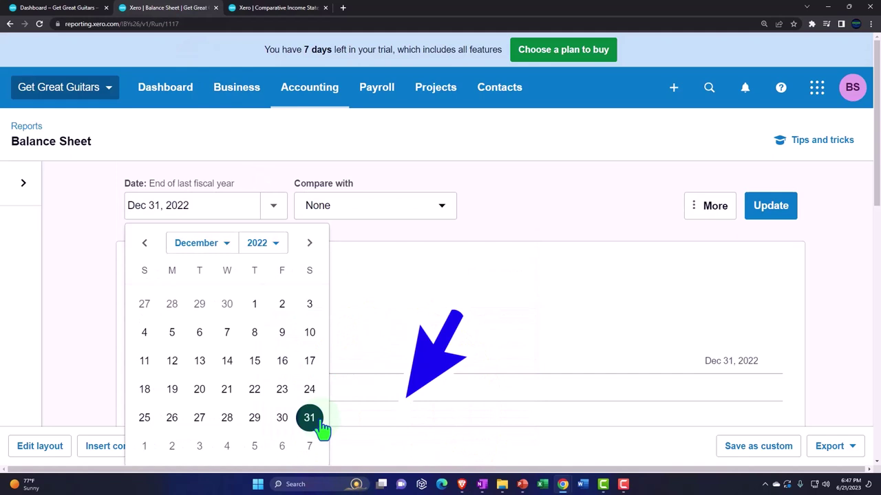
{"action": "left_click", "coordinate": [283, 257]}
{"action": "left_click", "coordinate": [252, 134]}
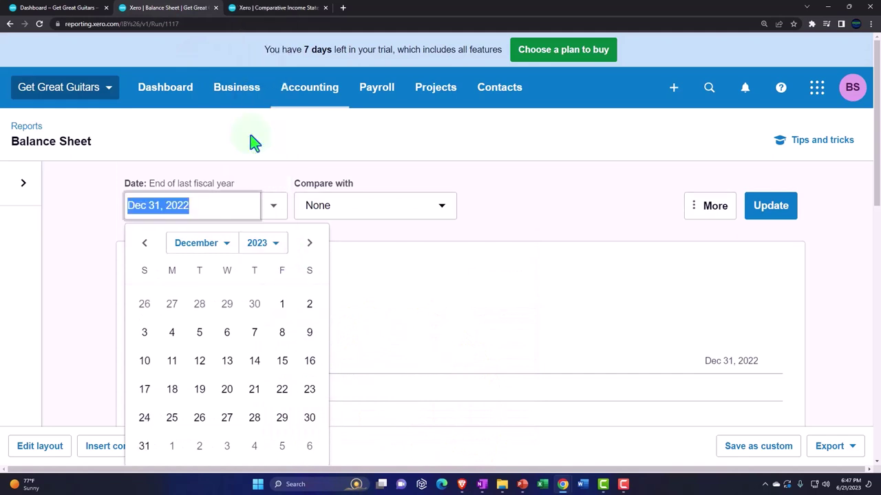
{"action": "left_click", "coordinate": [145, 448]}
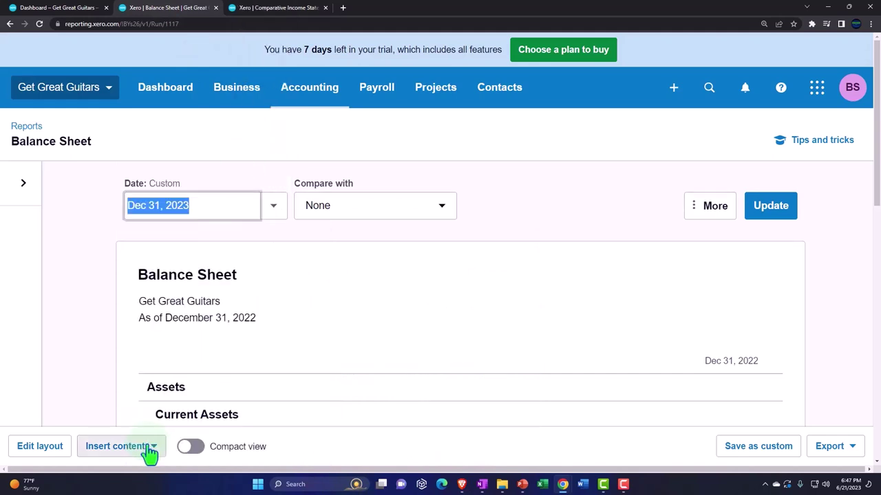
{"action": "left_click", "coordinate": [772, 218]}
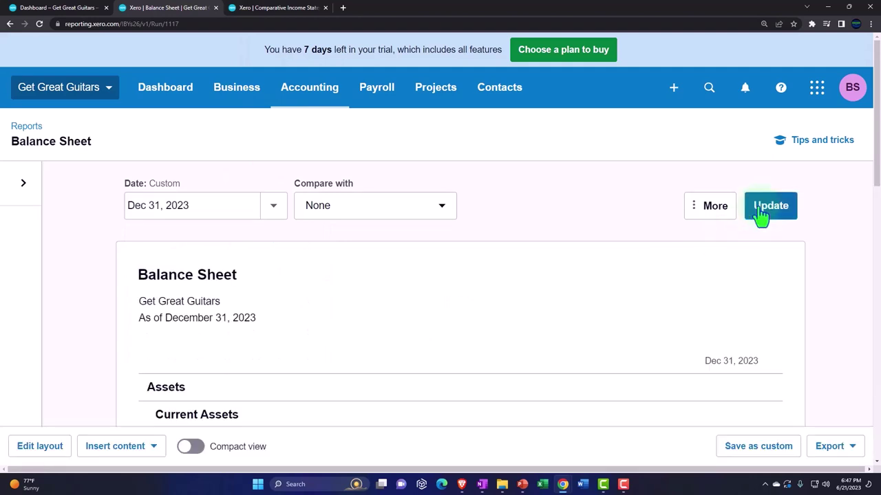
{"action": "scroll", "coordinate": [697, 252], "scroll_direction": "down", "scroll_amount": 2}
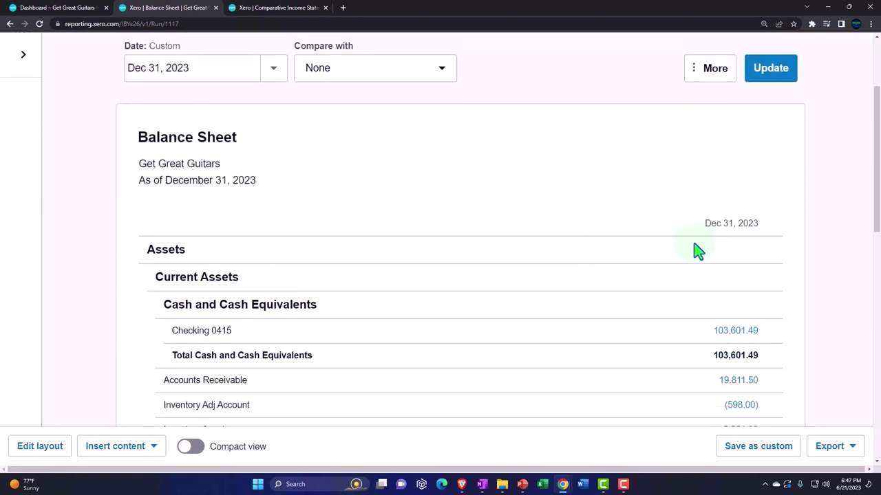
{"action": "scroll", "coordinate": [697, 251], "scroll_direction": "down", "scroll_amount": 1}
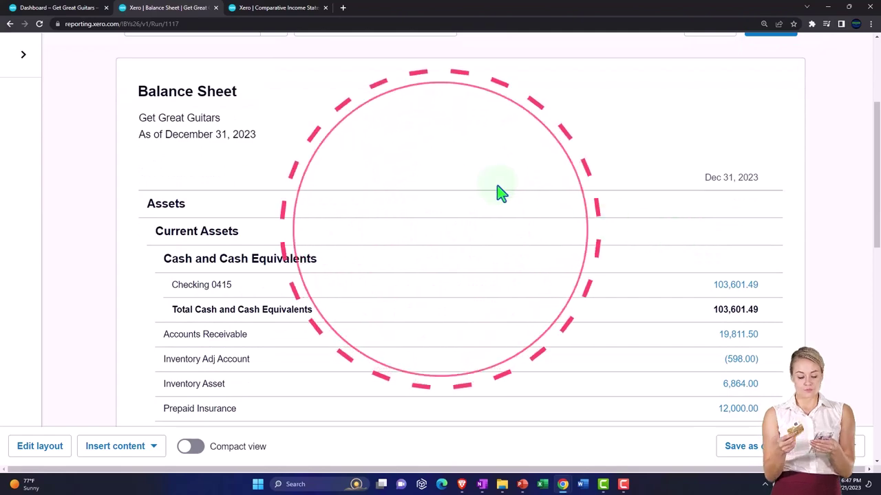
- Return to the dashboard, switch to OneNote to examine the vendor, customer and employee workflow diagram, and come back to Xero
{"action": "left_click", "coordinate": [58, 8]}
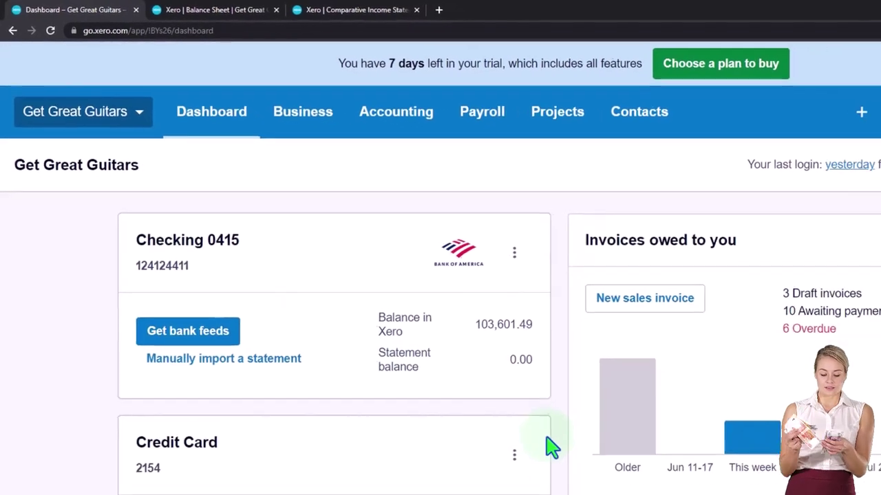
{"action": "mouse_move", "coordinate": [490, 492]}
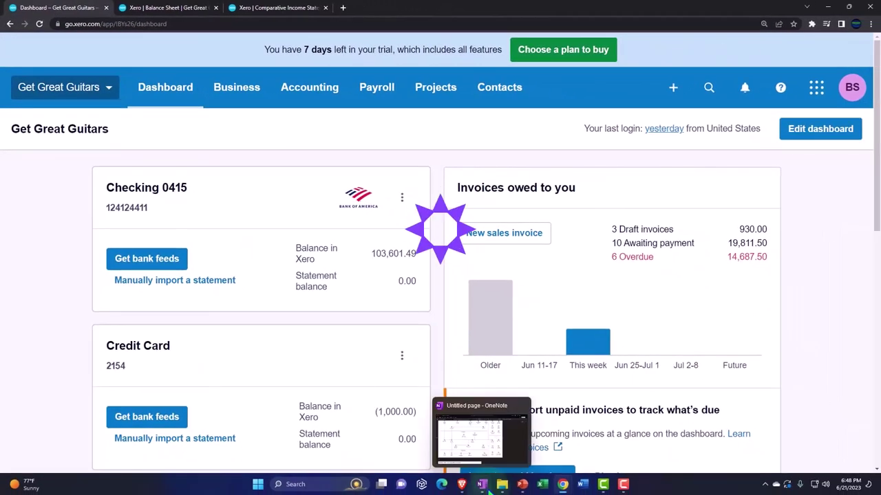
{"action": "left_click", "coordinate": [479, 434]}
{"action": "scroll", "coordinate": [434, 365], "scroll_direction": "up", "scroll_amount": 2}
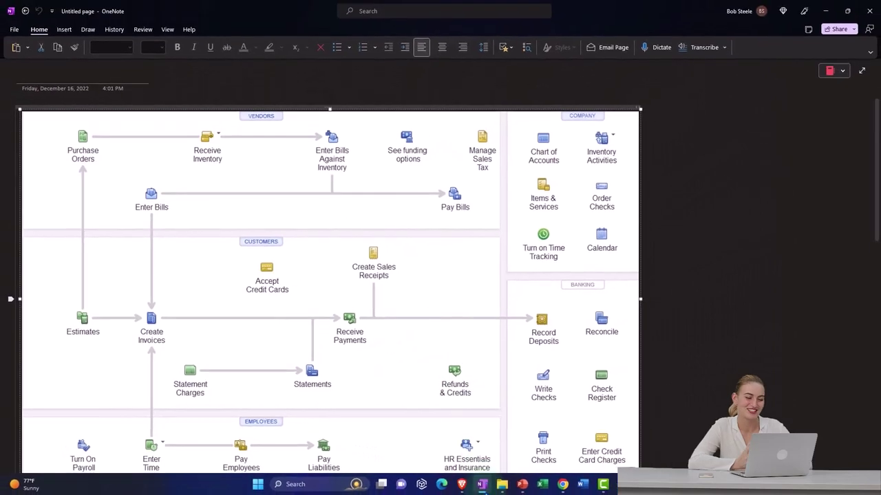
{"action": "left_click", "coordinate": [482, 484]}
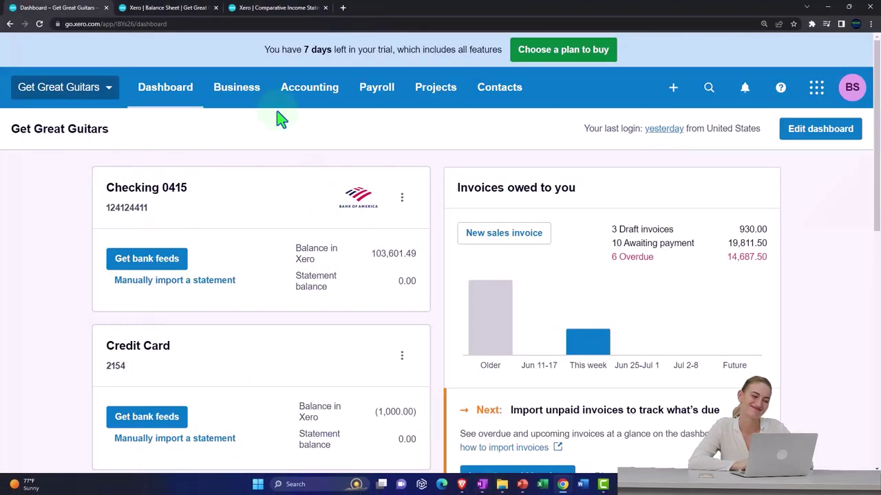
- Examine the Balance Sheet's accounts receivable and its current liabilities through Unearned Revenue
{"action": "left_click", "coordinate": [181, 14]}
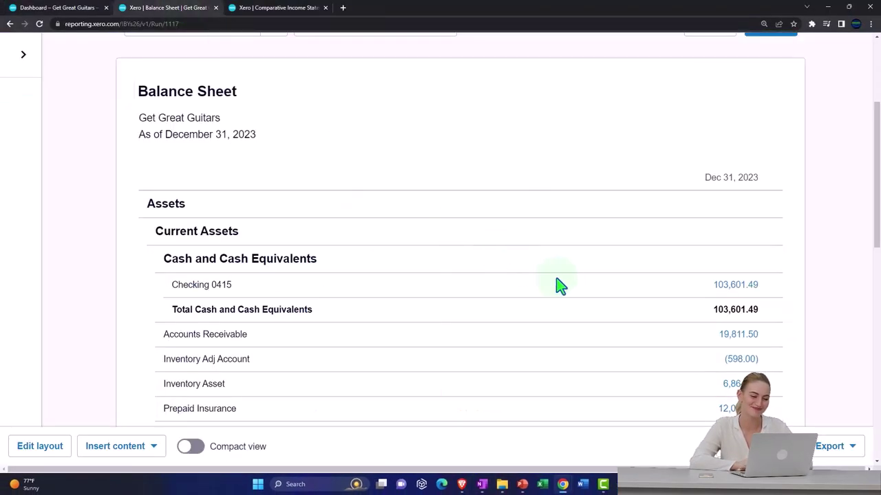
{"action": "scroll", "coordinate": [564, 286], "scroll_direction": "down", "scroll_amount": 2}
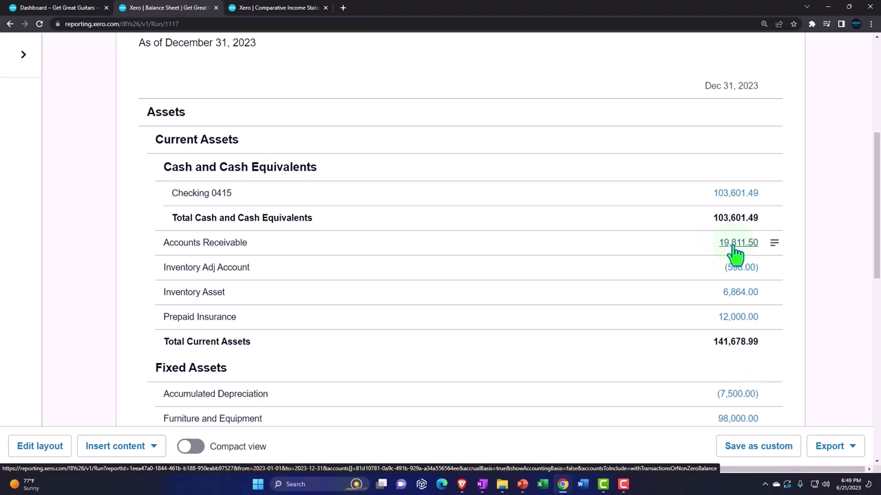
{"action": "scroll", "coordinate": [734, 254], "scroll_direction": "down", "scroll_amount": 5}
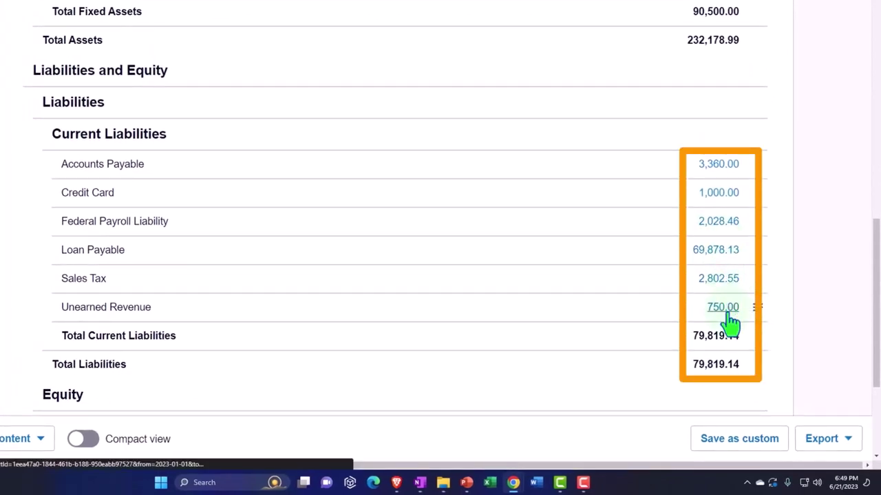
{"action": "scroll", "coordinate": [729, 320], "scroll_direction": "down", "scroll_amount": 1}
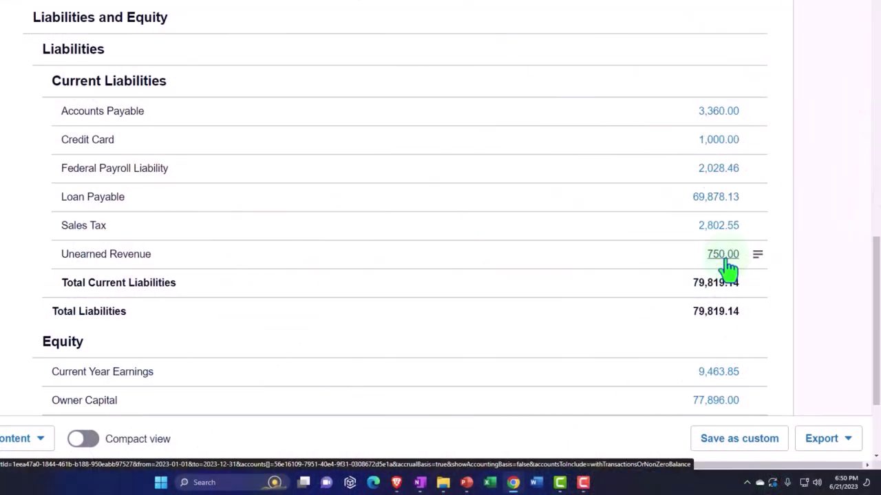
- Open a blank new quote for Get Great Guitars in the dashboard's browser tab and reduce the page zoom to 110%
{"action": "left_click", "coordinate": [69, 5]}
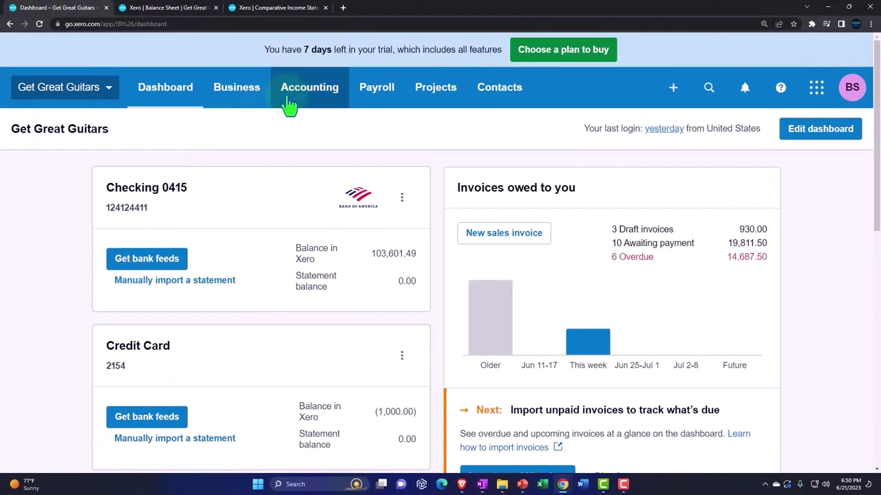
{"action": "left_click", "coordinate": [288, 99]}
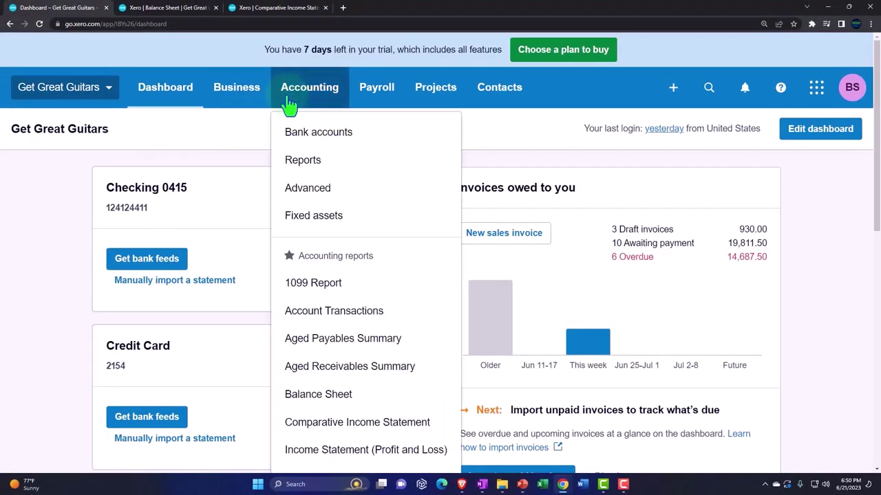
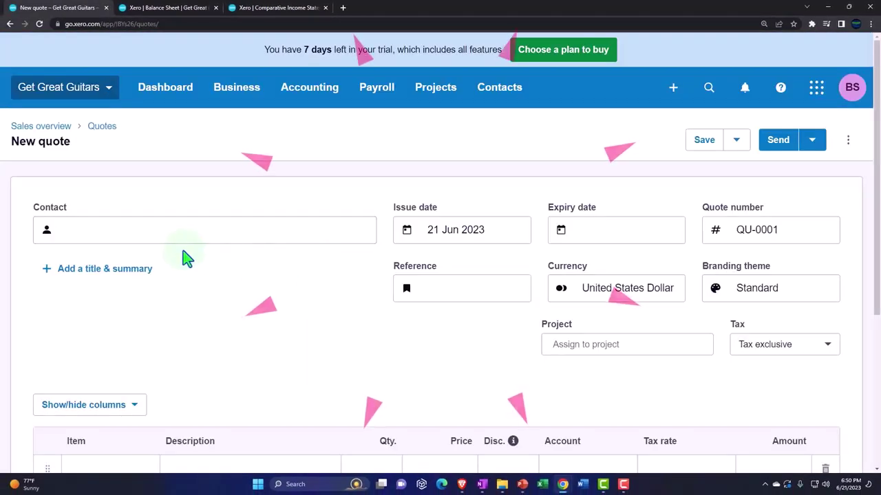
{"action": "key", "text": "ctrl+minus"}
{"action": "key", "text": "ctrl+minus"}
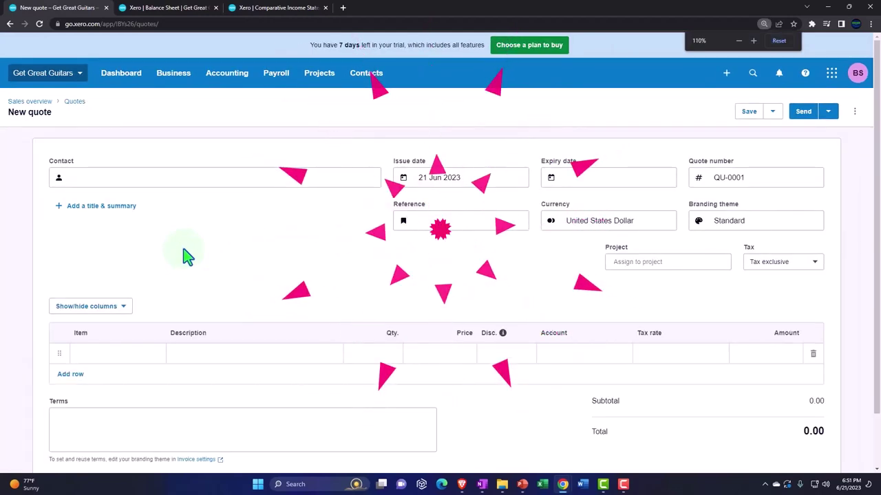
- Select Anderson Guitars as the quote's contact and set the issue date to 25 Feb 2023
{"action": "left_click", "coordinate": [107, 173]}
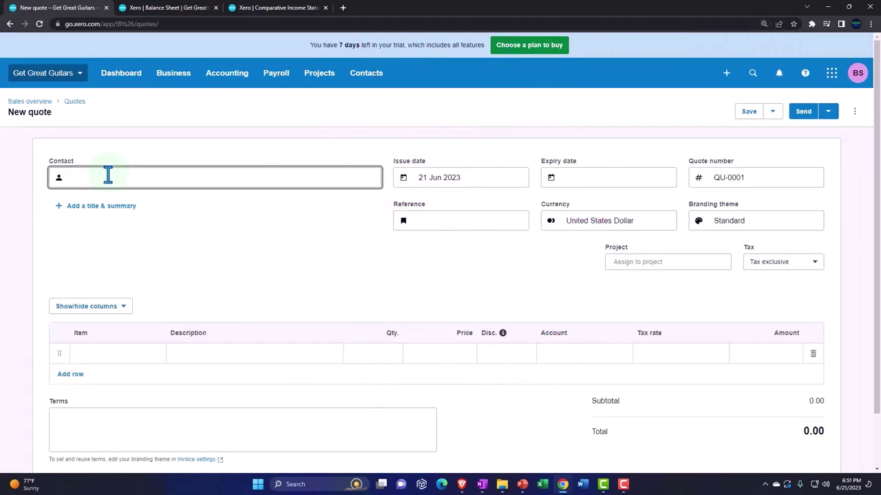
{"action": "type", "text": "An"}
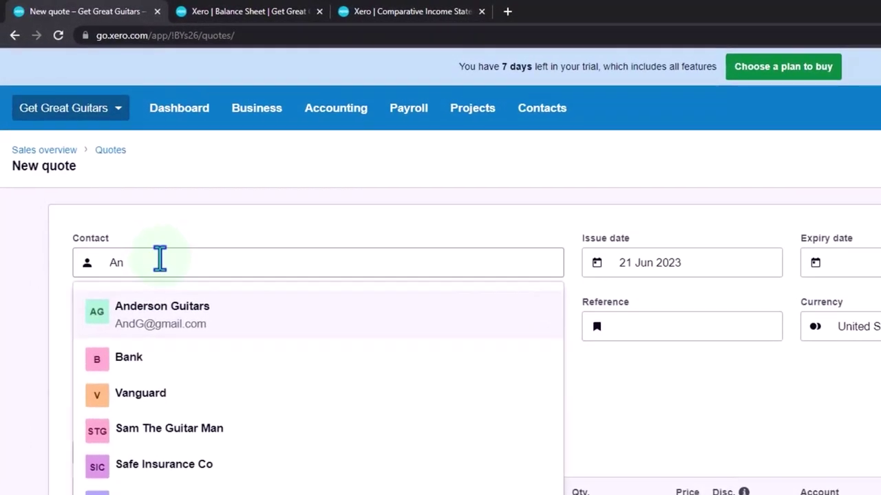
{"action": "left_click", "coordinate": [163, 314]}
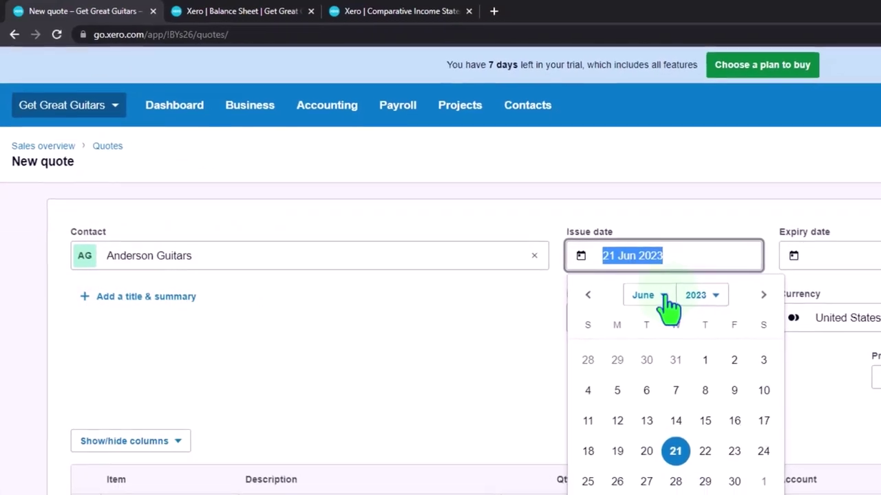
{"action": "left_click", "coordinate": [659, 301]}
{"action": "left_click", "coordinate": [619, 307]}
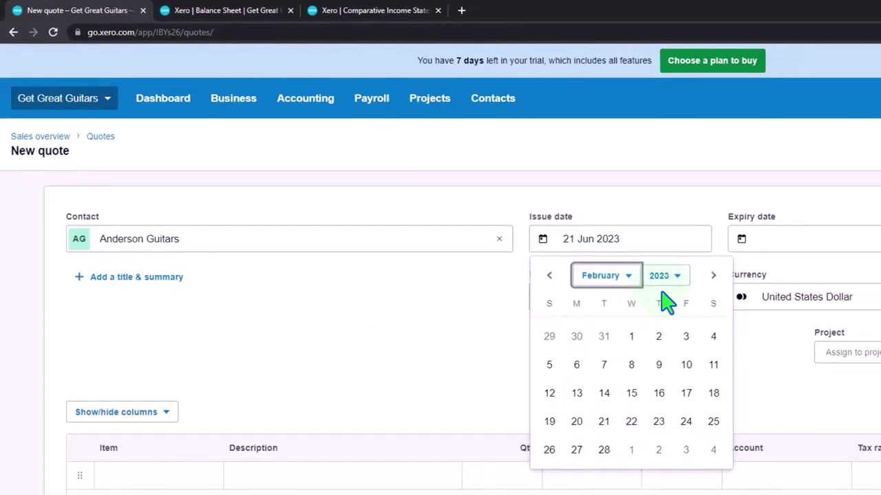
{"action": "left_click", "coordinate": [708, 423]}
{"action": "key", "text": "Tab"}
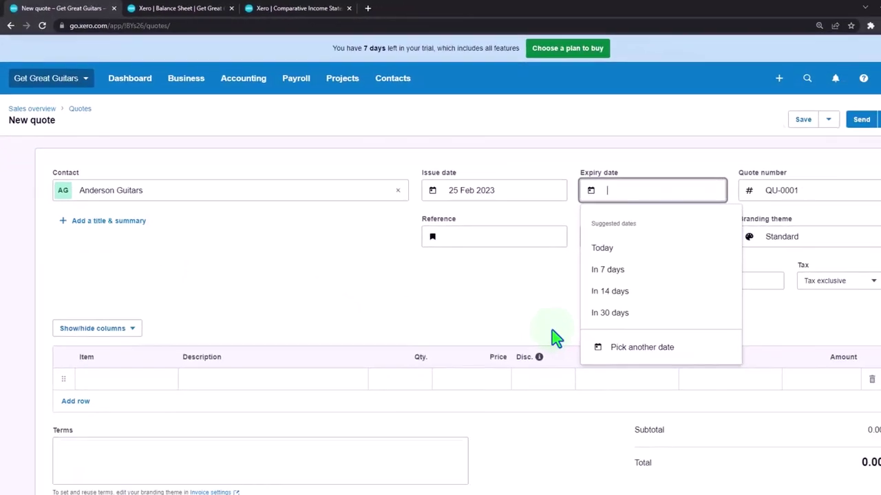
- Add the Epiphone Semi-Hollow Body (EPSH) as the quote's first line item with a quantity of 2
{"action": "key", "text": "Tab"}
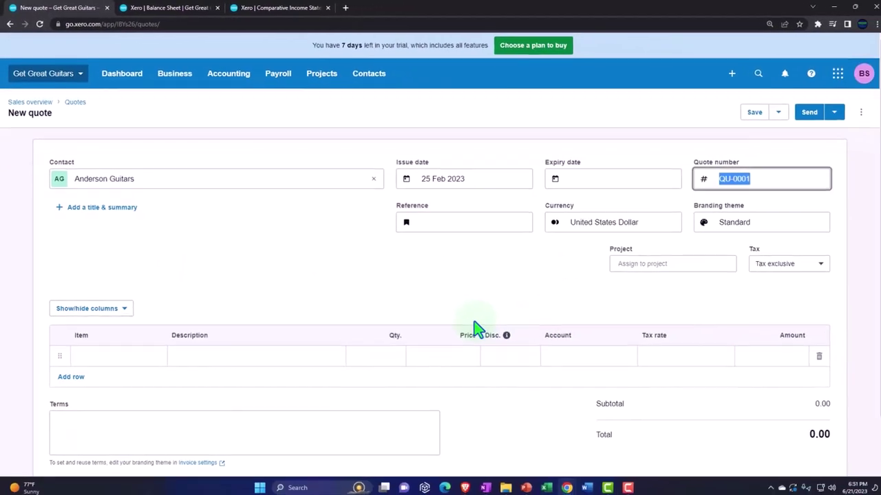
{"action": "key", "text": "Tab"}
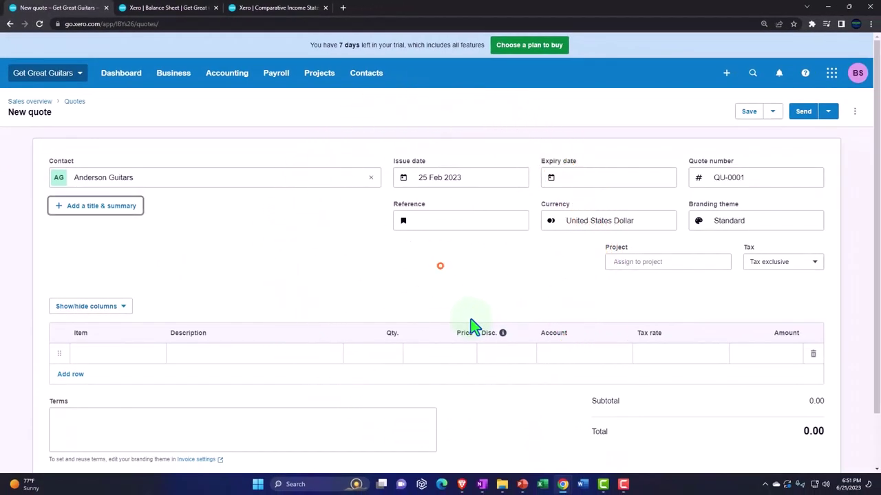
{"action": "key", "text": "Tab"}
{"action": "key", "text": "Tab"}
{"action": "key", "text": "Tab"}
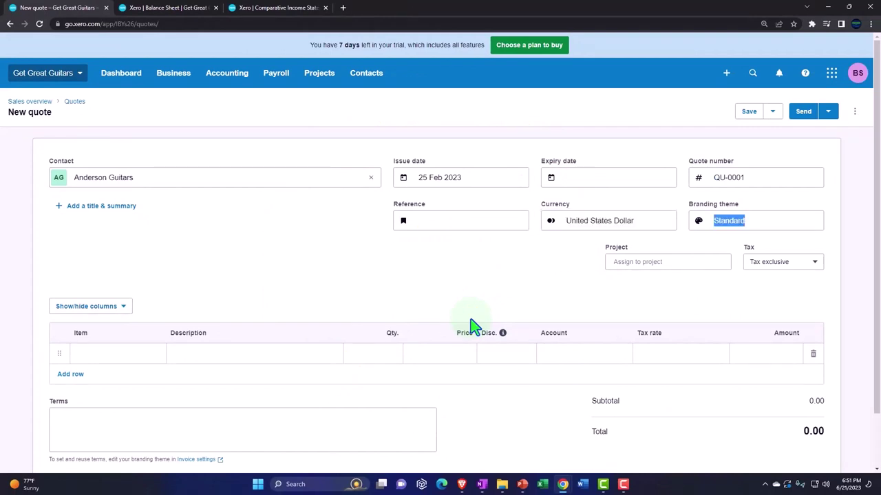
{"action": "key", "text": "Tab"}
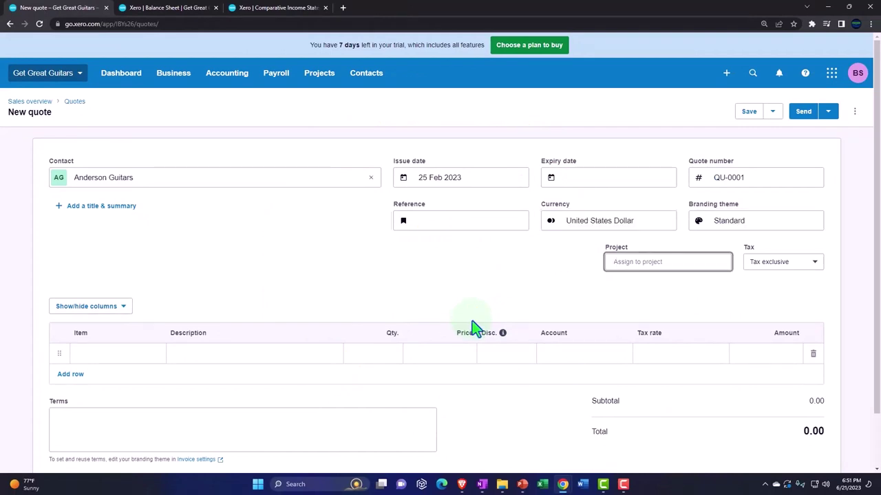
{"action": "key", "text": "Tab"}
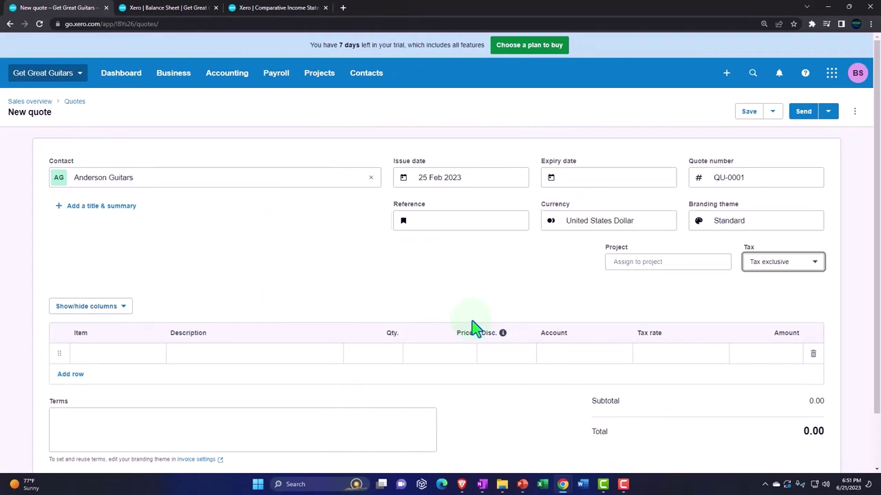
{"action": "key", "text": "Tab"}
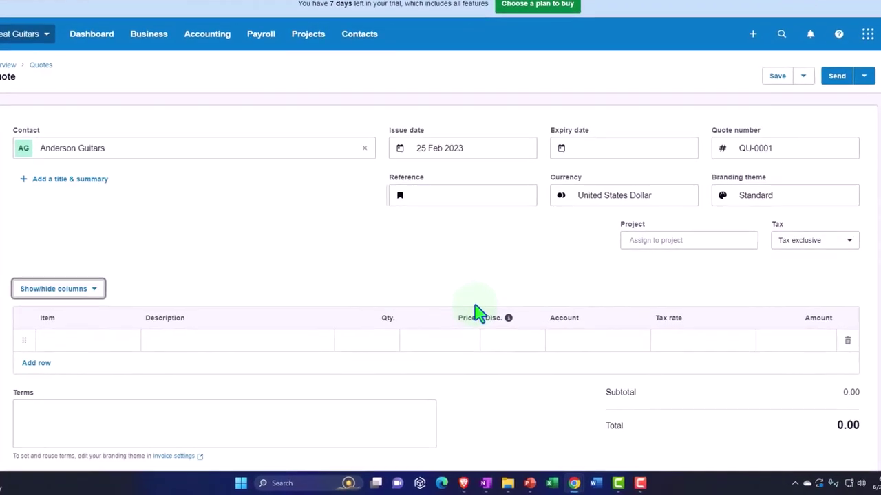
{"action": "key", "text": "Tab"}
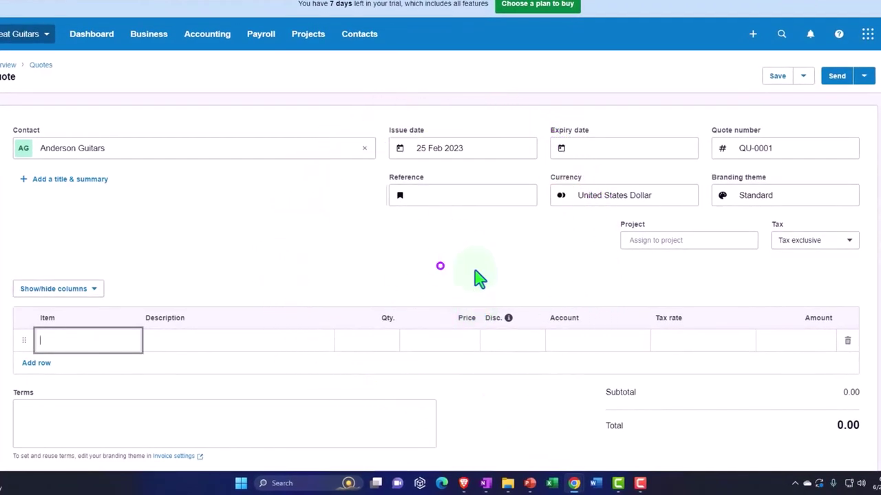
{"action": "type", "text": "ep"}
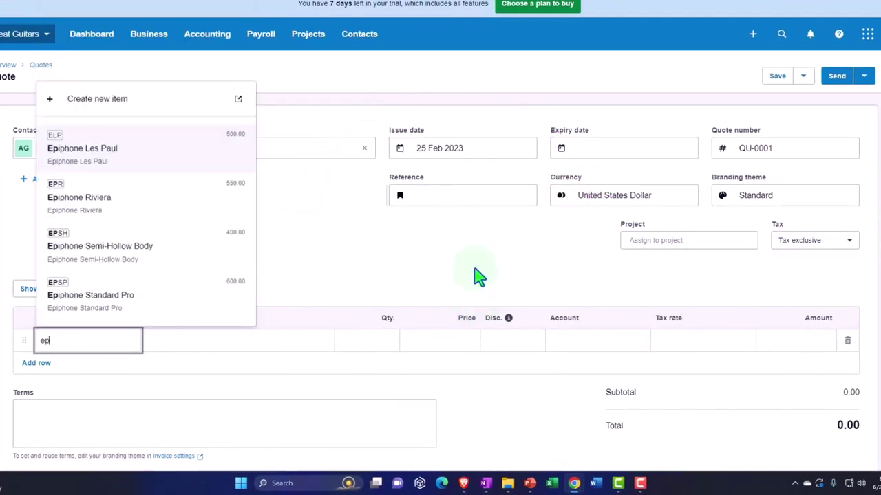
{"action": "type", "text": "sh"}
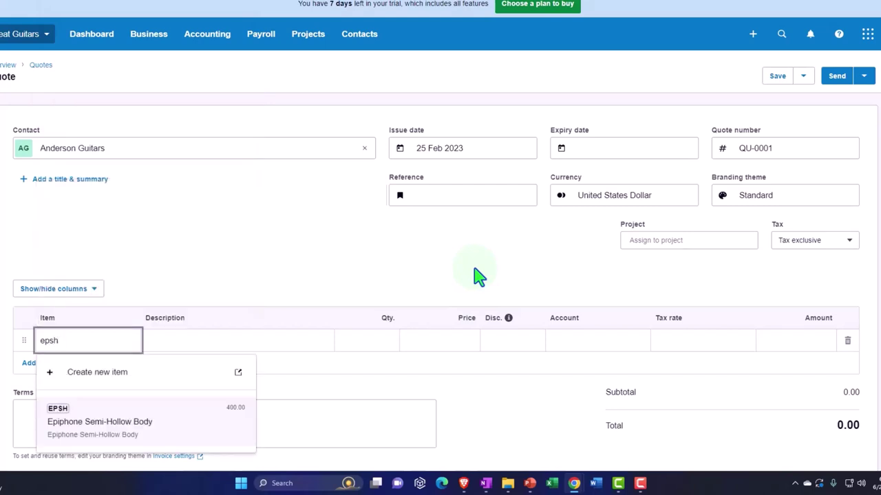
{"action": "left_click", "coordinate": [142, 416]}
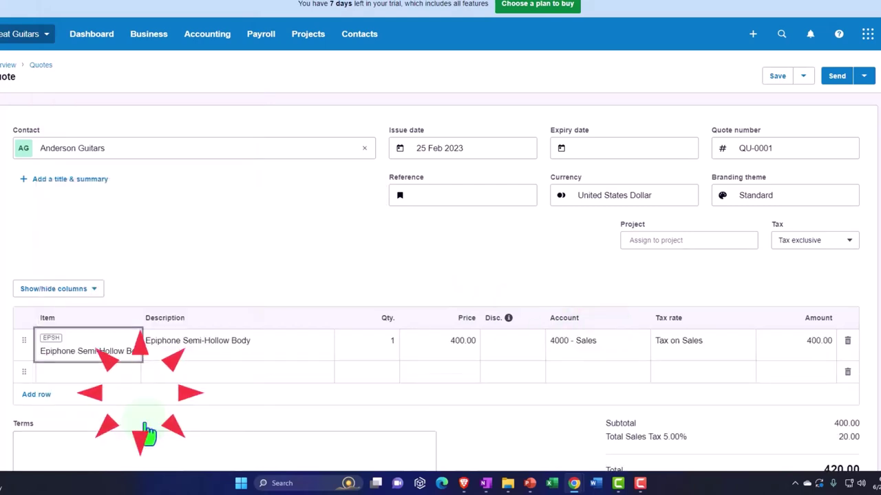
{"action": "key", "text": "Tab"}
{"action": "key", "text": "Tab"}
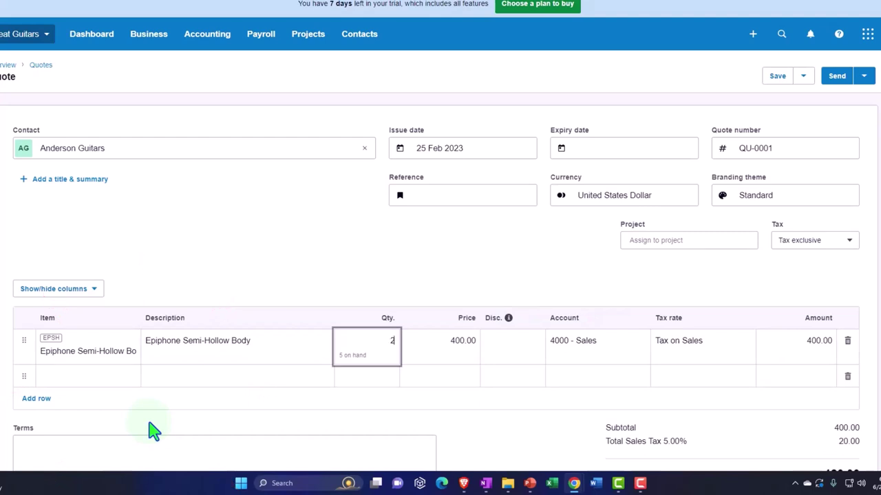
{"action": "key", "text": "Tab"}
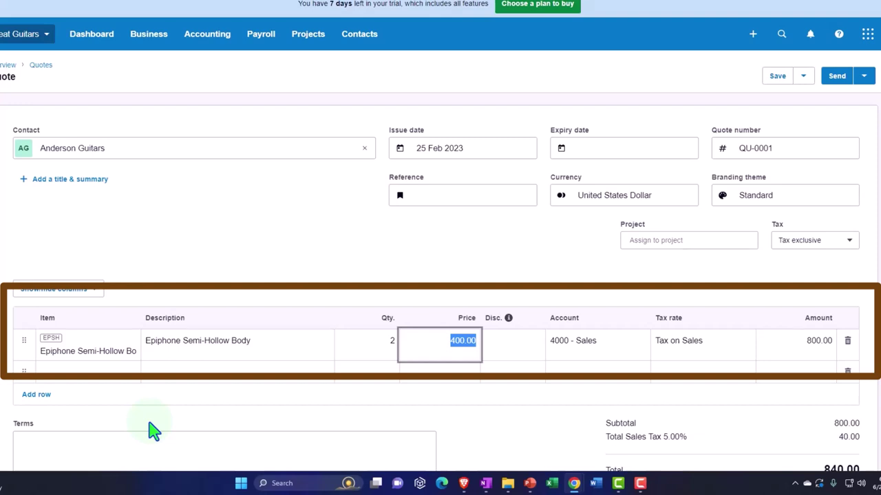
- Add the Epiphone Les Paul (ELP) as the quote's second line item, keeping its default quantity, price, account and tax rate
{"action": "key", "text": "Tab"}
{"action": "key", "text": "Tab"}
{"action": "key", "text": "Tab"}
{"action": "key", "text": "Tab"}
{"action": "key", "text": "Tab"}
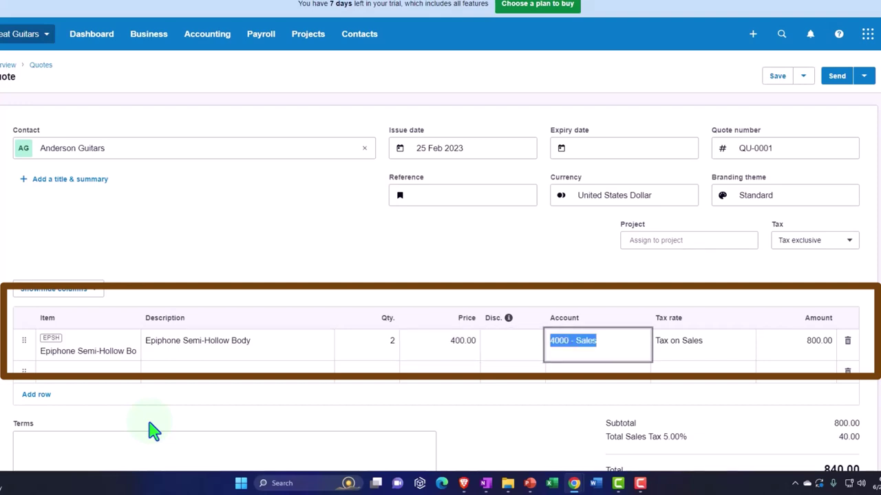
{"action": "key", "text": "Tab"}
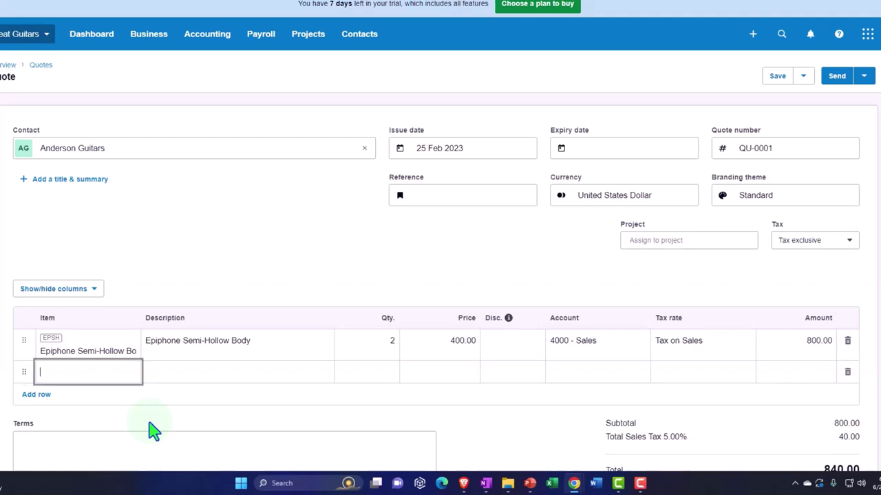
{"action": "type", "text": "elp"}
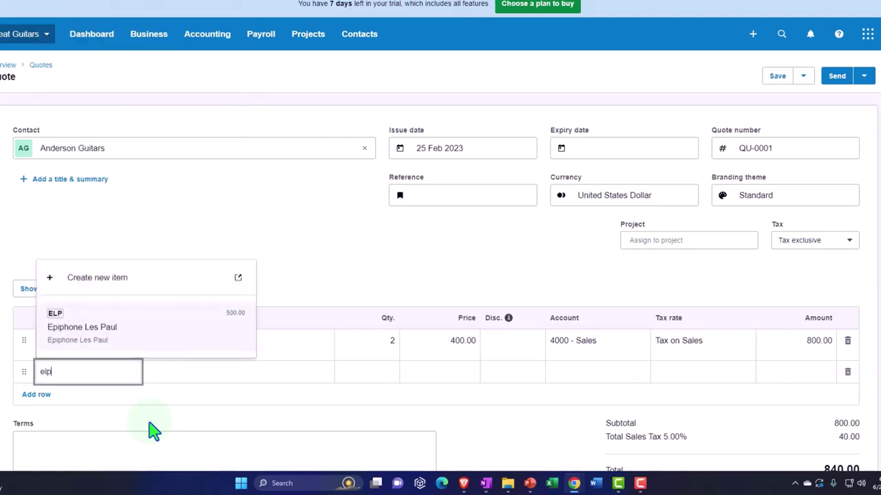
{"action": "key", "text": "Up"}
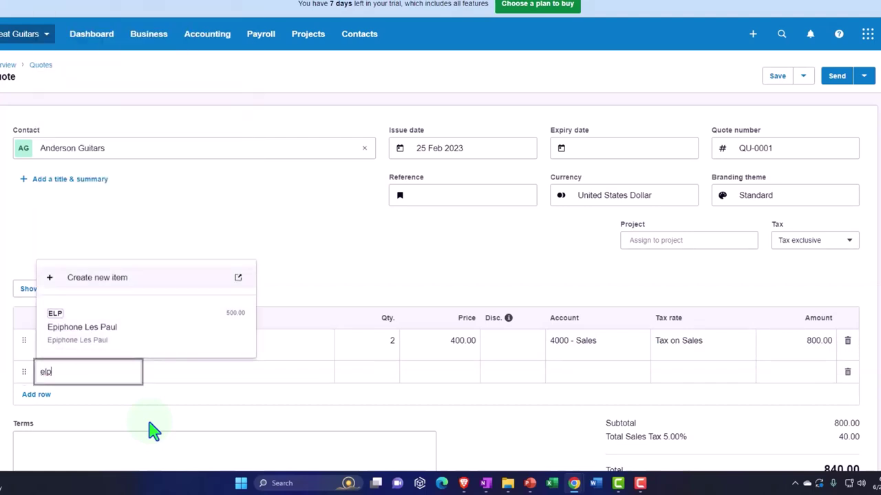
{"action": "left_click", "coordinate": [134, 352]}
{"action": "key", "text": "Tab"}
{"action": "key", "text": "Tab"}
{"action": "key", "text": "Tab"}
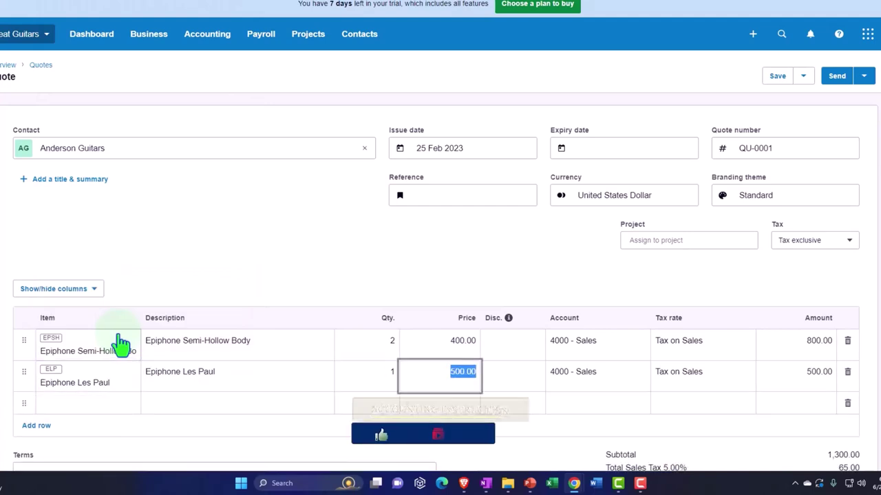
{"action": "key", "text": "Tab"}
{"action": "key", "text": "Tab"}
{"action": "key", "text": "Tab"}
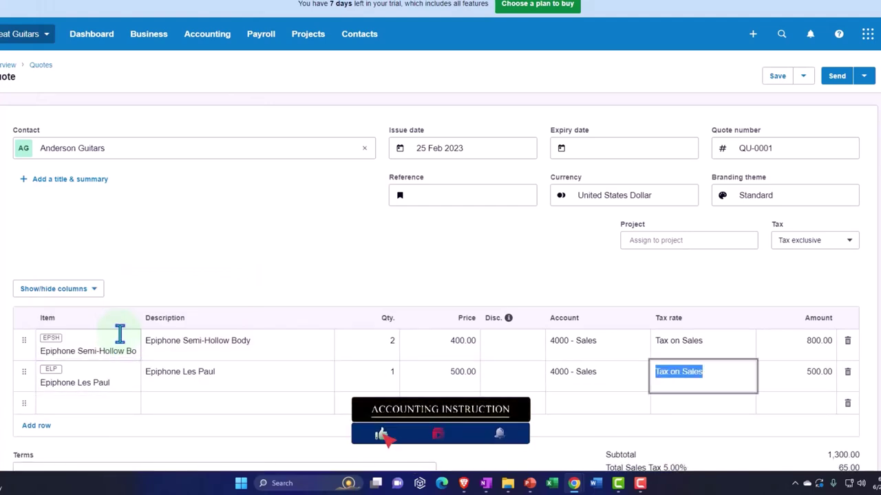
- Review the quote's line items and totals, check the sending options, and save the quote as a draft
{"action": "scroll", "coordinate": [119, 334], "scroll_direction": "down", "scroll_amount": 1}
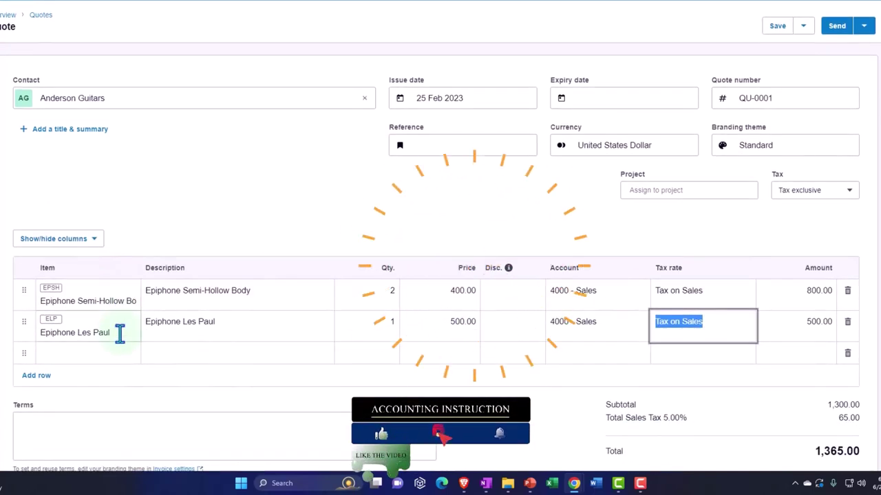
{"action": "key", "text": "Tab"}
{"action": "key", "text": "Tab"}
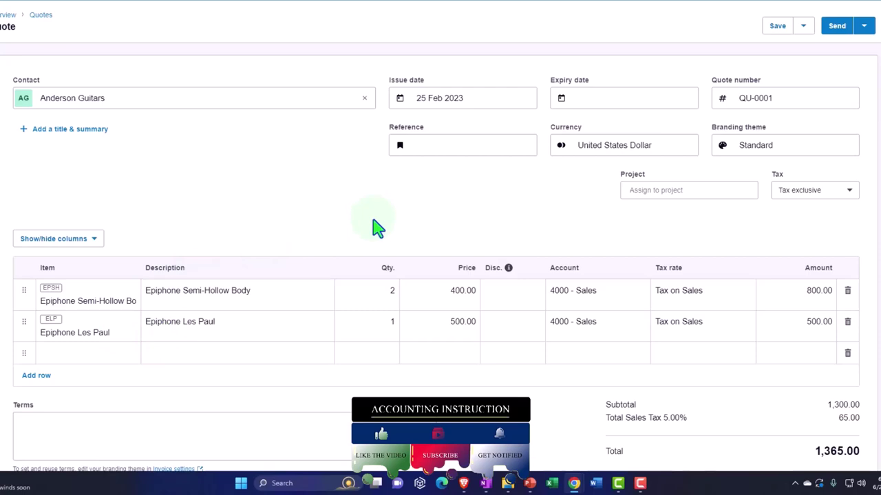
{"action": "scroll", "coordinate": [377, 227], "scroll_direction": "down", "scroll_amount": 2}
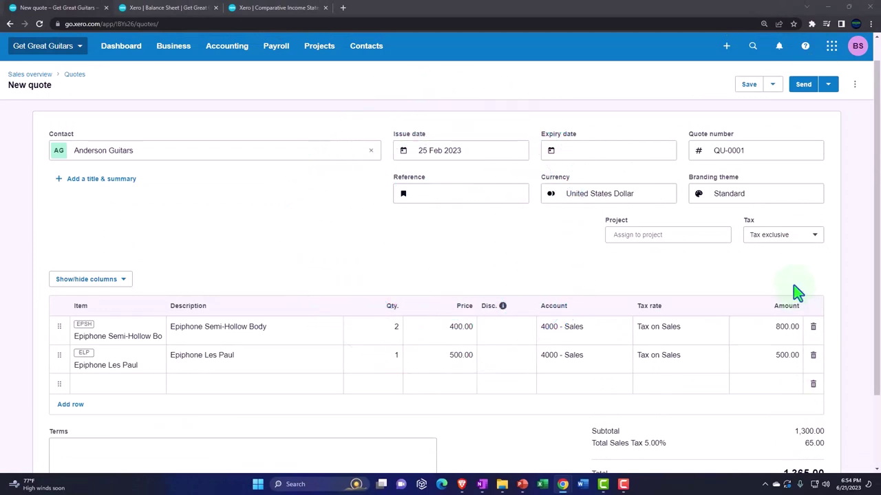
{"action": "left_click", "coordinate": [828, 86]}
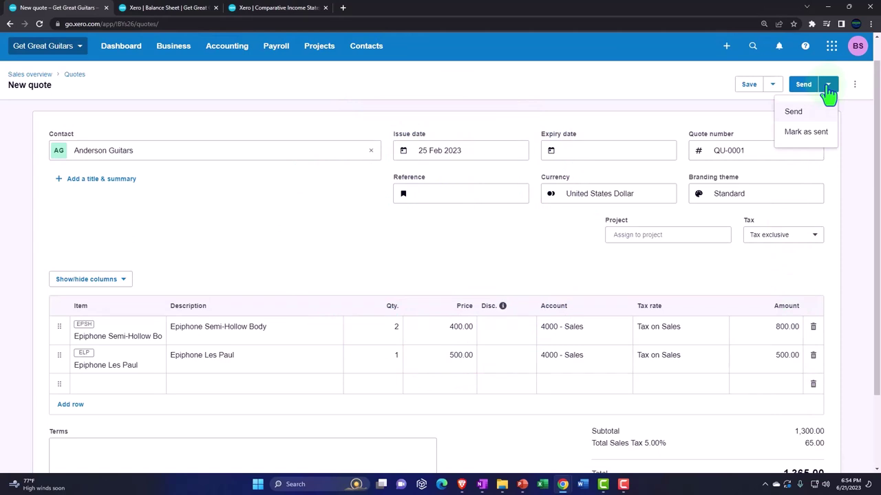
{"action": "left_click", "coordinate": [749, 85]}
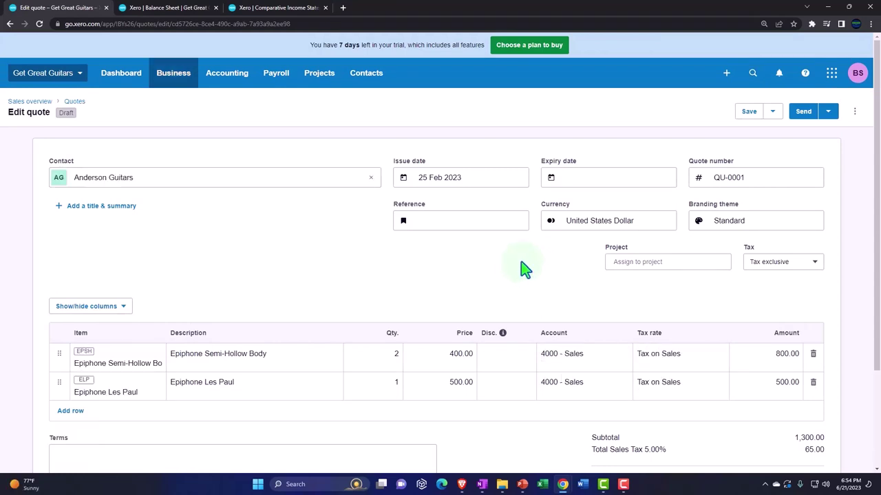
- Open the quotes list to examine the saved Anderson Guitars draft, and open the invoices list for comparison
{"action": "left_click", "coordinate": [174, 75]}
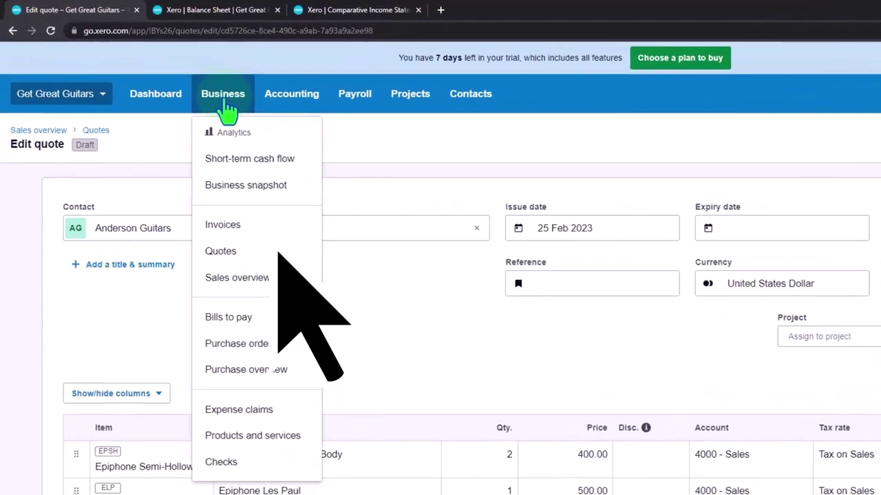
{"action": "left_click", "coordinate": [224, 252]}
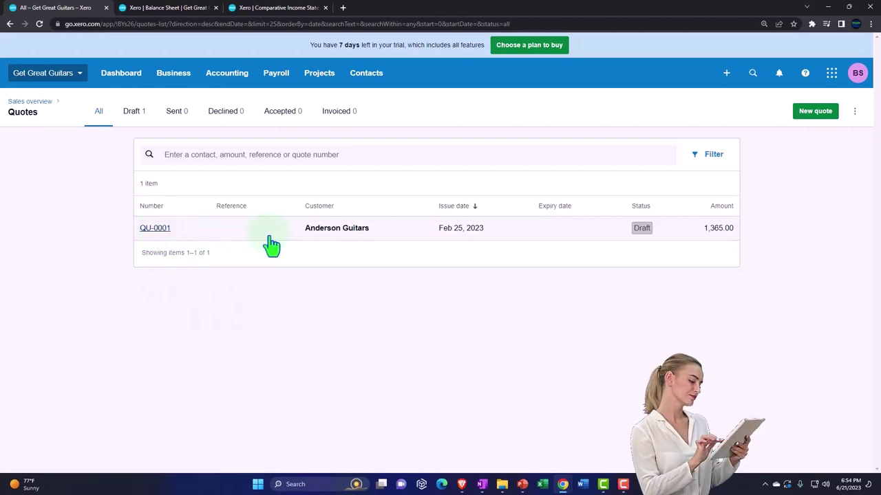
{"action": "left_click", "coordinate": [174, 74]}
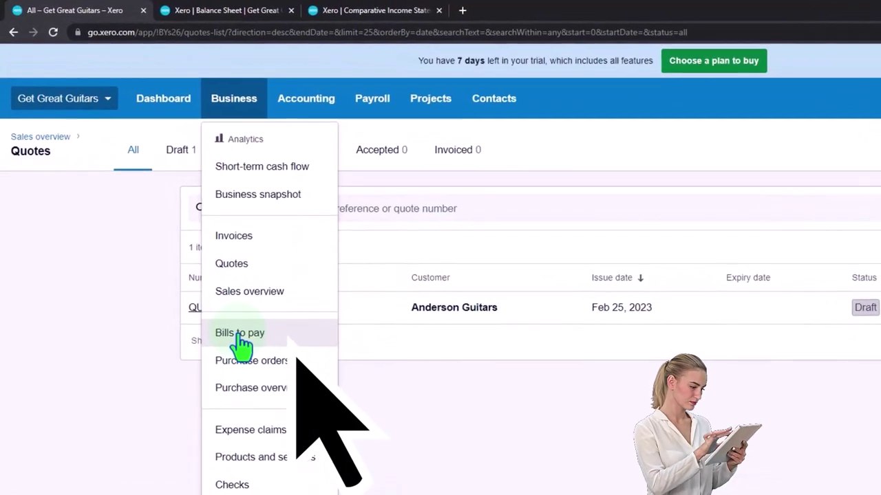
{"action": "left_click", "coordinate": [247, 266]}
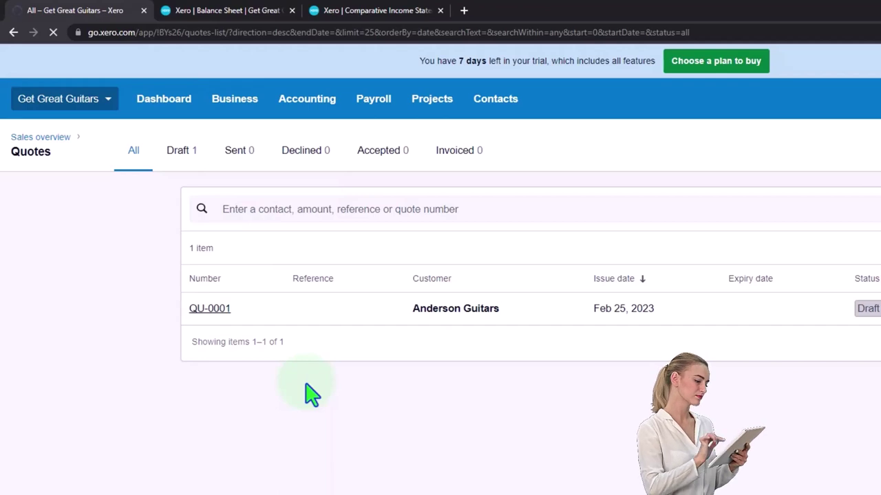
- Open the list of all contacts and look for Anderson Guitars
{"action": "left_click", "coordinate": [220, 110]}
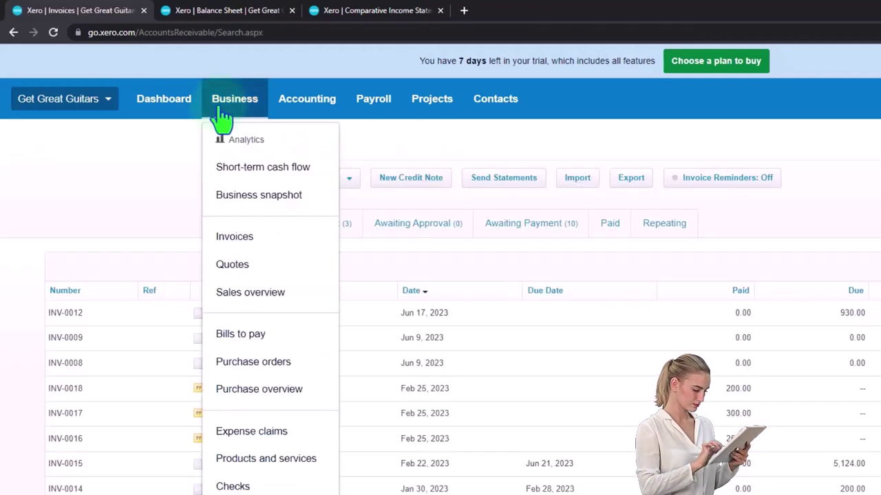
{"action": "left_click", "coordinate": [498, 109]}
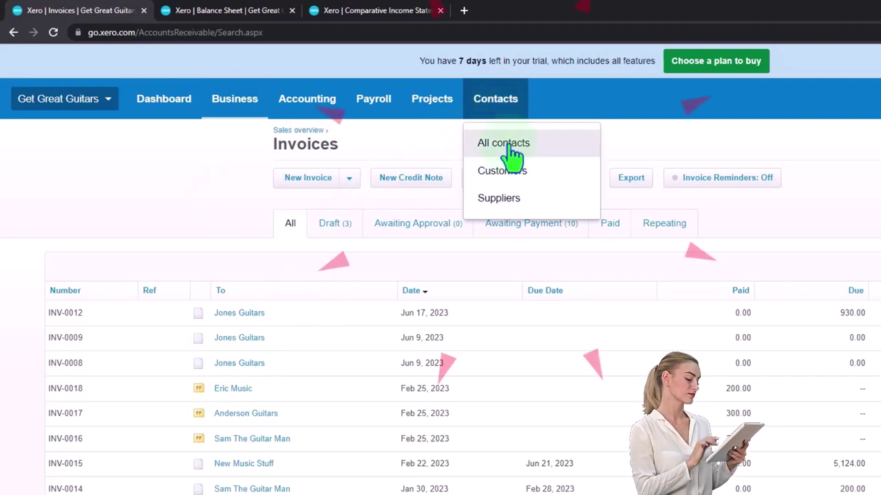
{"action": "left_click", "coordinate": [509, 145]}
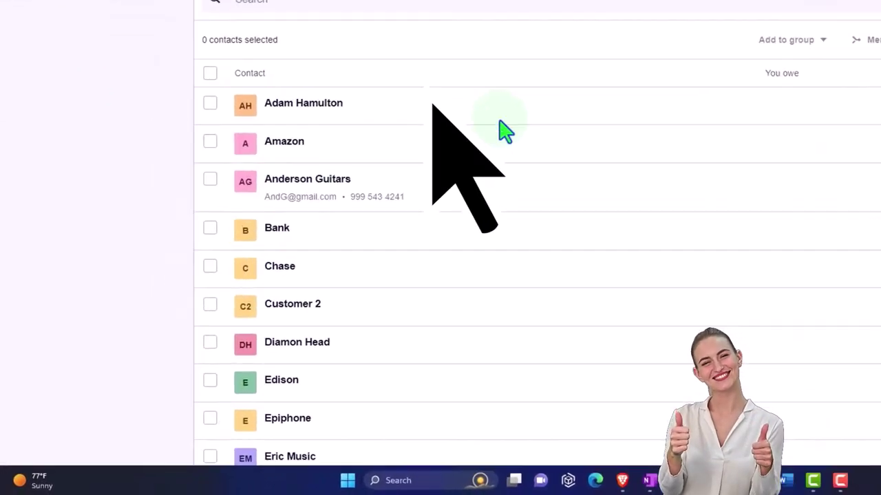
- Open the Anderson Guitars contact and examine its outstanding quote, activity history and the options available for the created quote
{"action": "scroll", "coordinate": [447, 127], "scroll_direction": "down", "scroll_amount": 1}
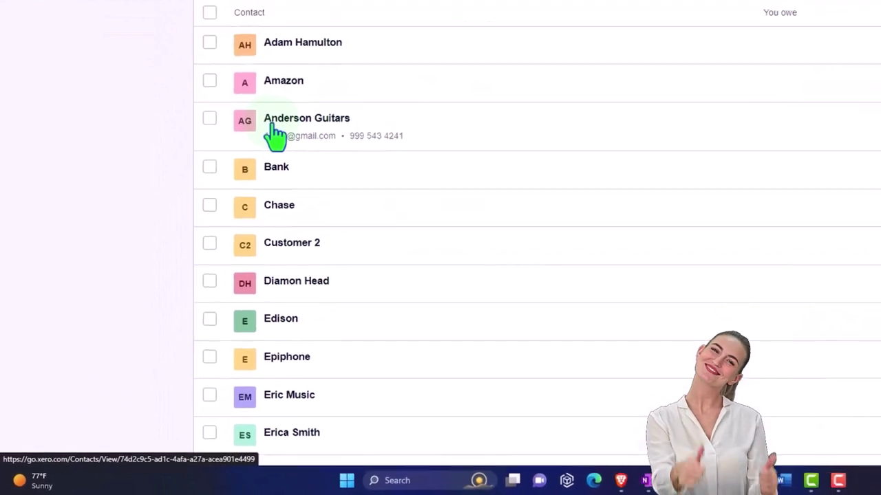
{"action": "left_click", "coordinate": [274, 131]}
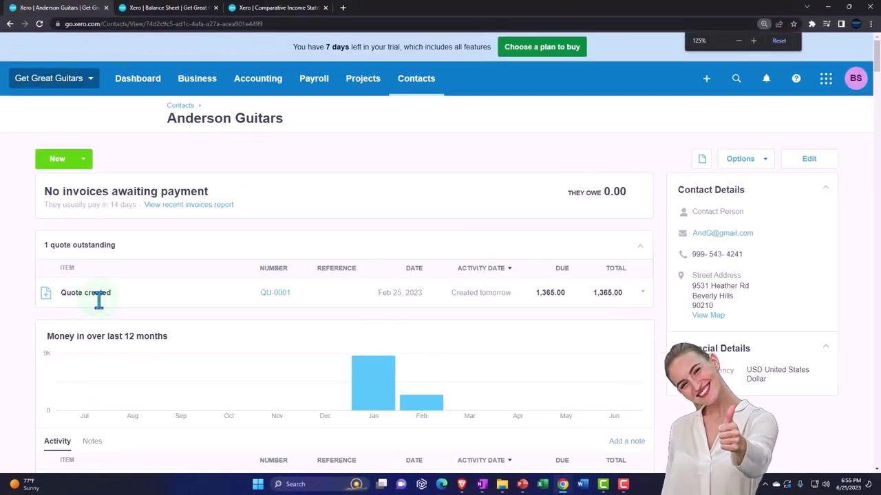
{"action": "scroll", "coordinate": [83, 298], "scroll_direction": "down", "scroll_amount": 2}
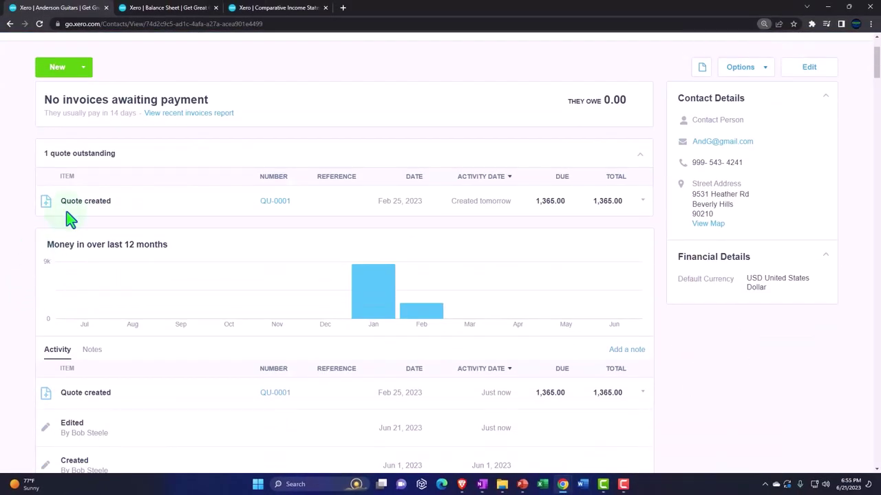
{"action": "scroll", "coordinate": [24, 275], "scroll_direction": "down", "scroll_amount": 3}
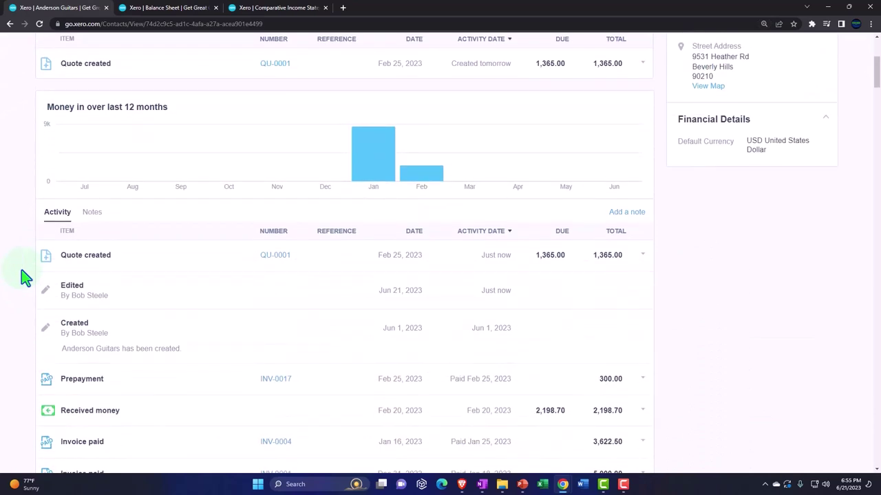
{"action": "scroll", "coordinate": [24, 278], "scroll_direction": "down", "scroll_amount": 2}
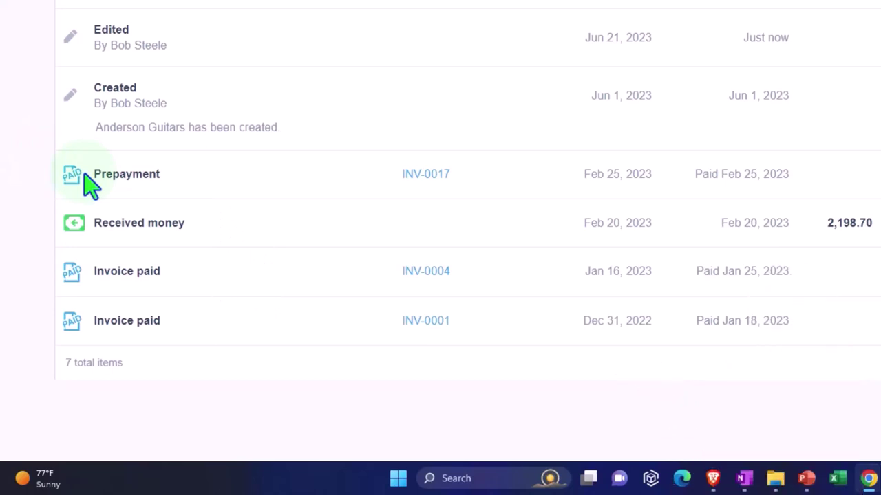
{"action": "scroll", "coordinate": [88, 184], "scroll_direction": "up", "scroll_amount": 2}
{"action": "scroll", "coordinate": [88, 184], "scroll_direction": "up", "scroll_amount": 2}
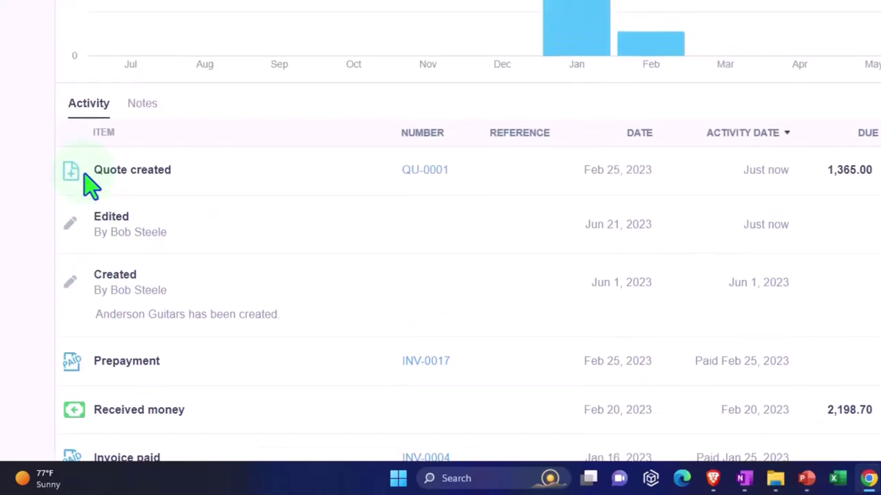
{"action": "scroll", "coordinate": [88, 184], "scroll_direction": "down", "scroll_amount": 3}
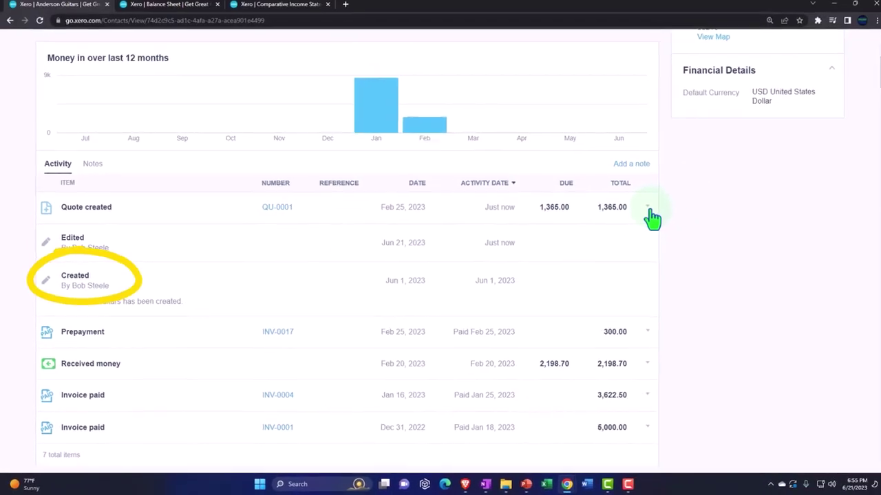
{"action": "left_click", "coordinate": [648, 211]}
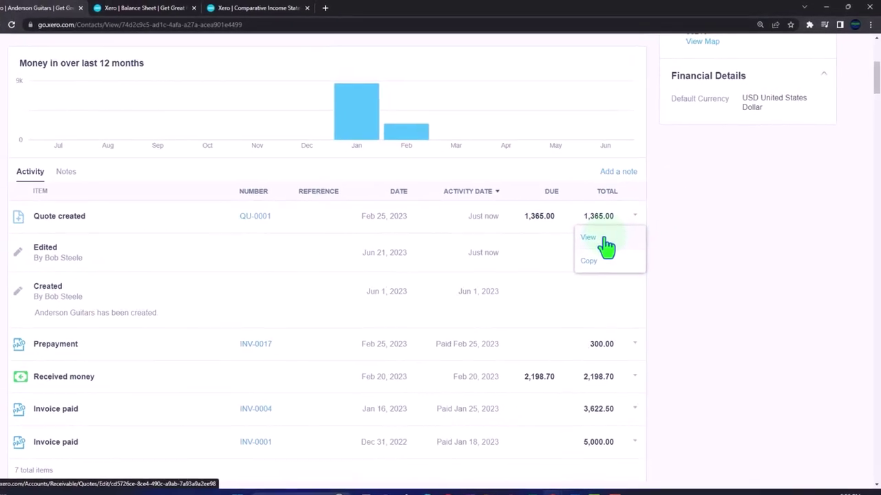
{"action": "scroll", "coordinate": [606, 246], "scroll_direction": "up", "scroll_amount": 1}
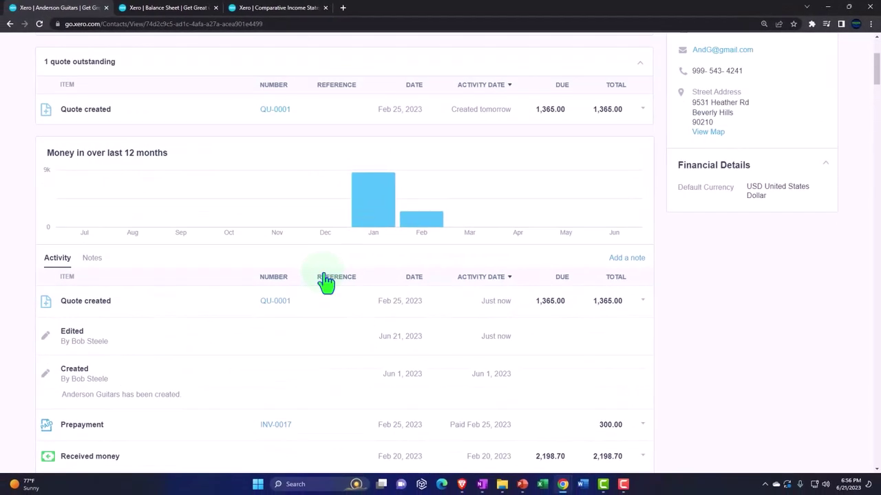
{"action": "scroll", "coordinate": [331, 275], "scroll_direction": "up", "scroll_amount": 3}
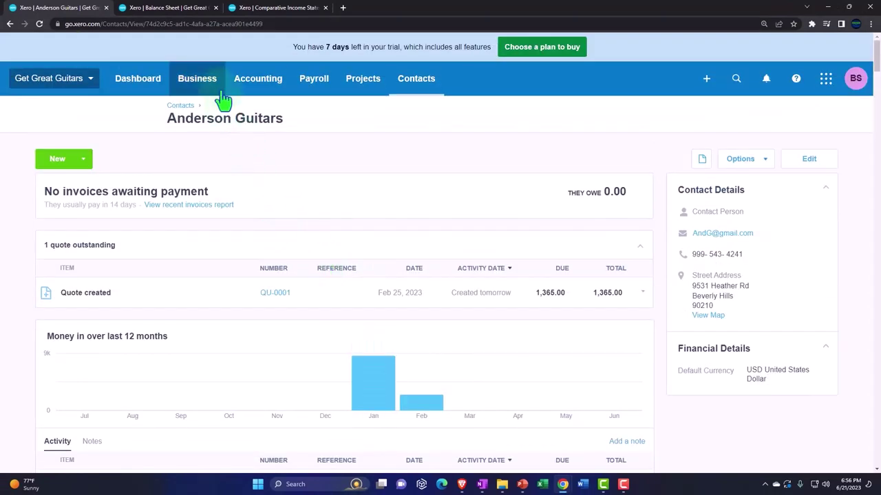
- Go to the quotes list and show only the draft quotes
{"action": "left_click", "coordinate": [200, 90]}
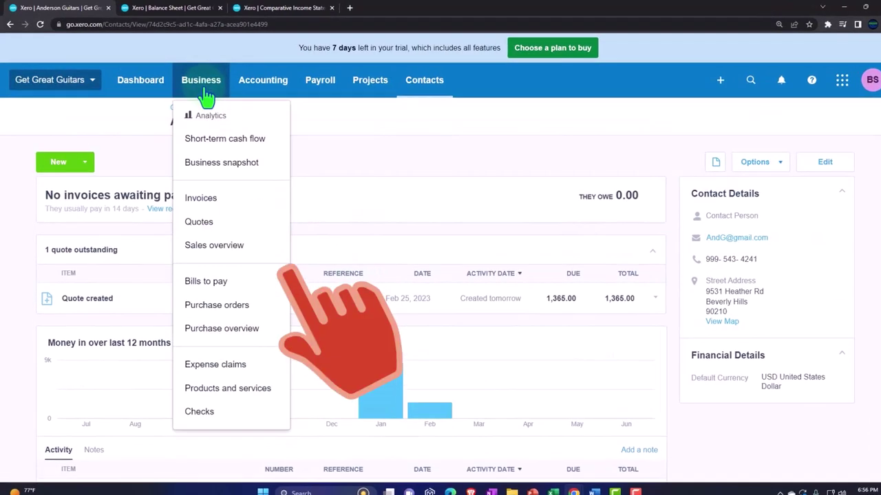
{"action": "left_click", "coordinate": [234, 194]}
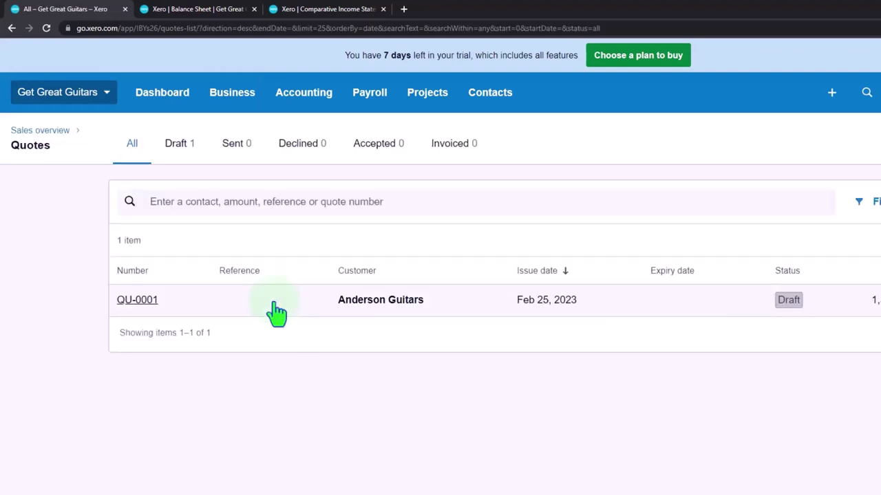
{"action": "key", "text": "ctrl+plus"}
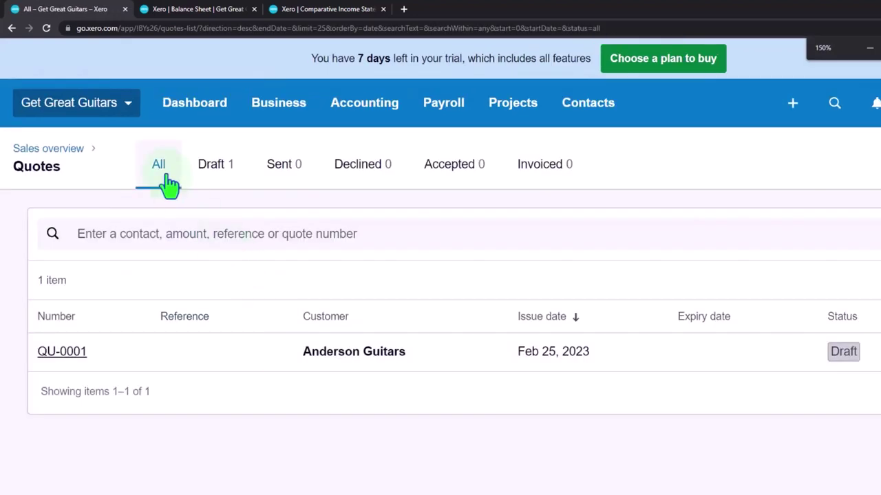
{"action": "left_click", "coordinate": [212, 177]}
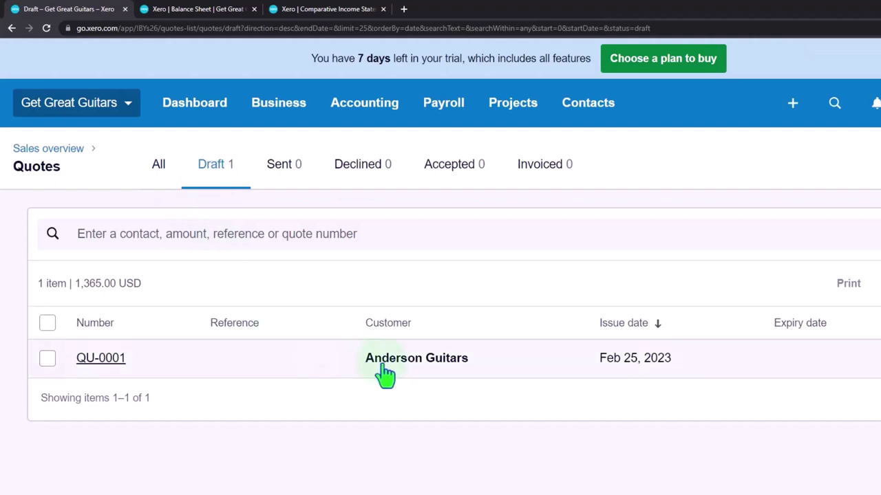
- Select the Anderson Guitars draft quote, review its prepared email message, and cancel without sending it
{"action": "left_click", "coordinate": [48, 359]}
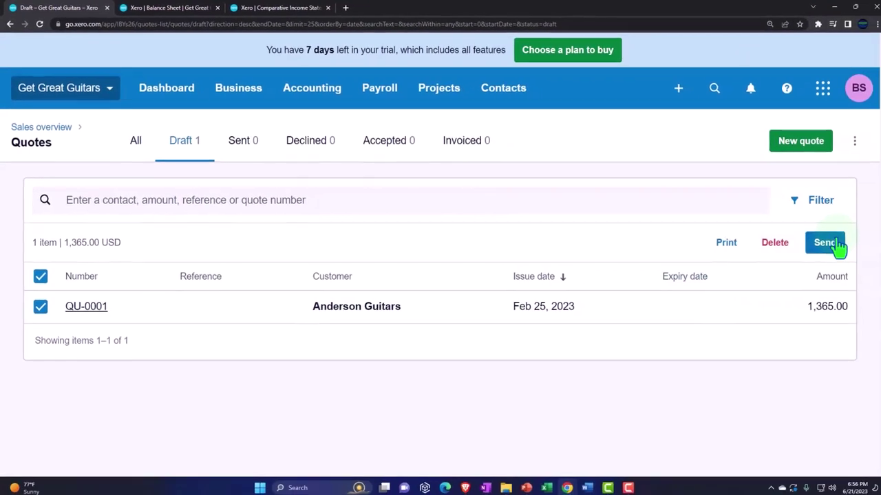
{"action": "left_click", "coordinate": [834, 244]}
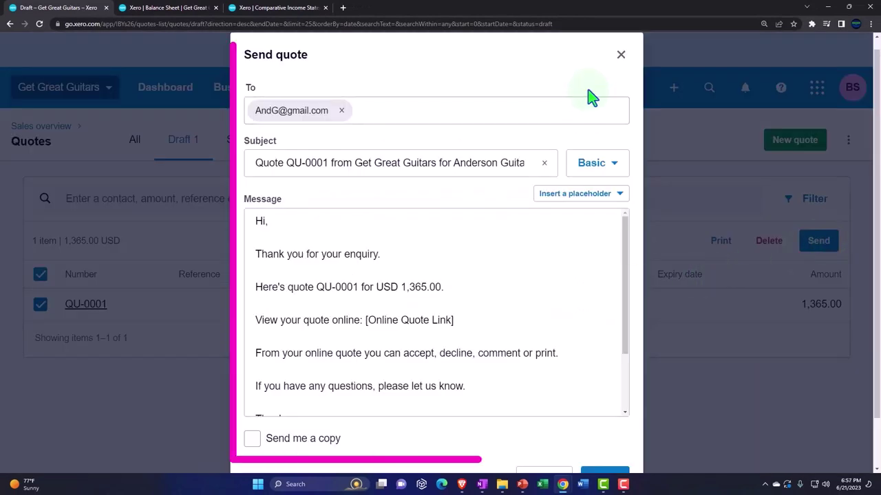
{"action": "scroll", "coordinate": [542, 241], "scroll_direction": "down", "scroll_amount": 1}
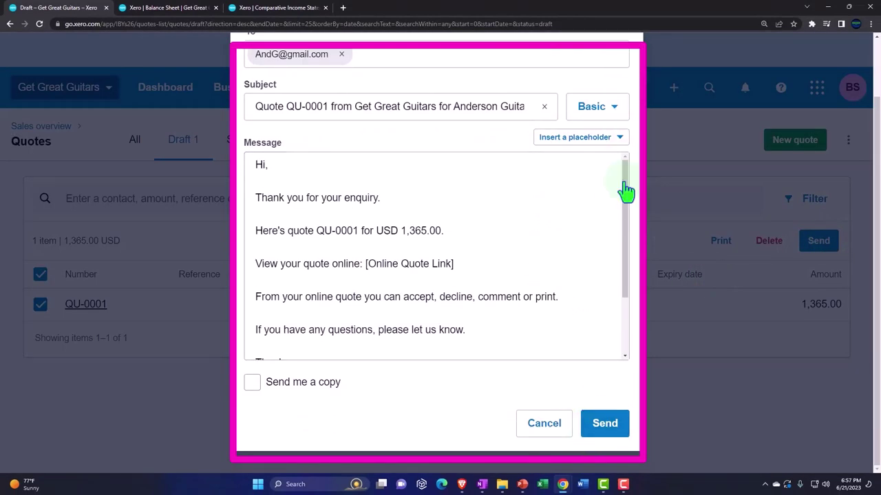
{"action": "left_click", "coordinate": [560, 423]}
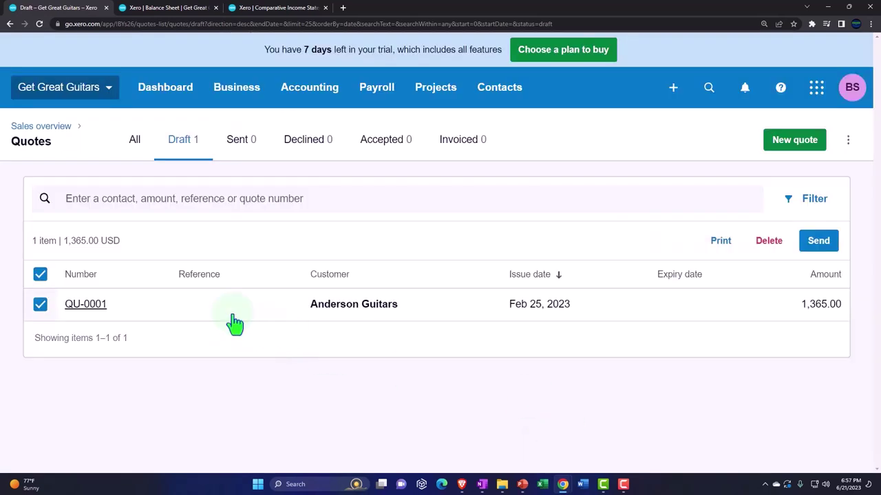
- Open the Anderson Guitars draft quote and mark it as sent without emailing it
{"action": "left_click", "coordinate": [86, 304]}
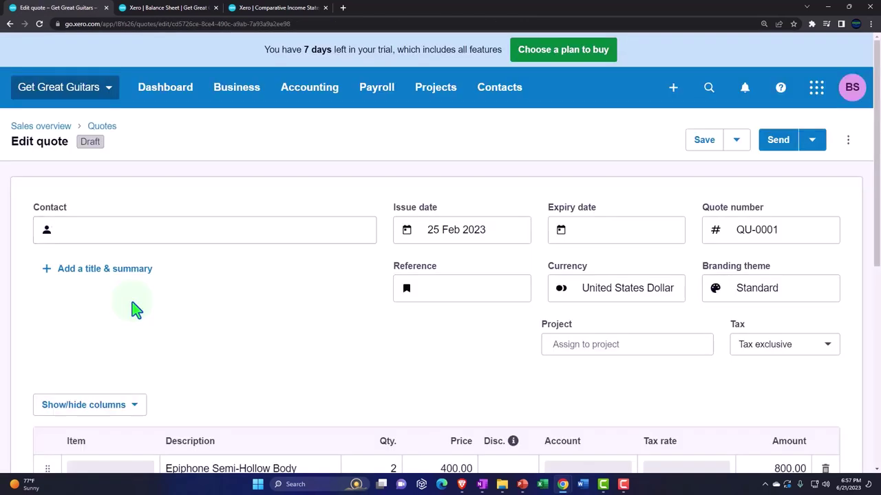
{"action": "left_click", "coordinate": [812, 139]}
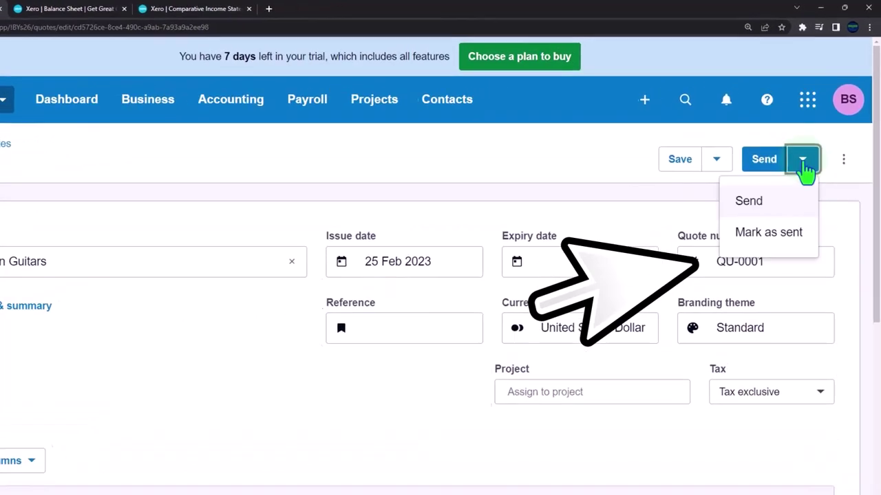
{"action": "left_click", "coordinate": [769, 232]}
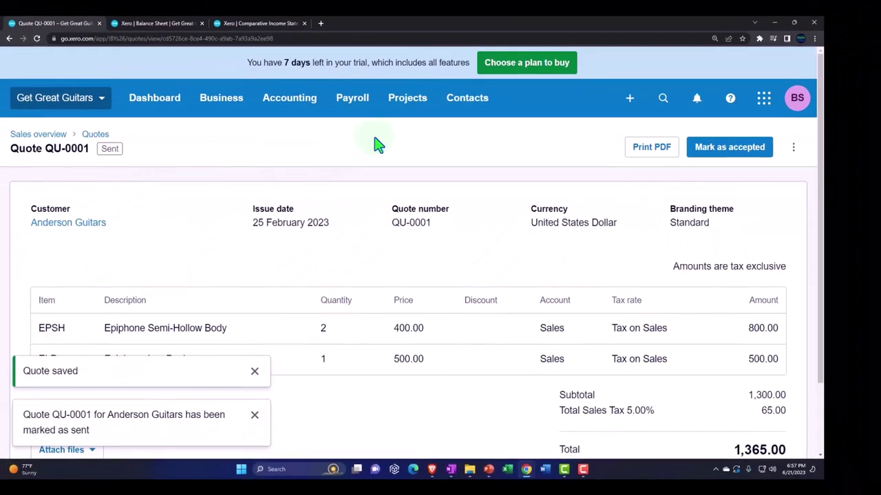
- Return to the quotes list and accept the Anderson Guitars quote from the sent quotes
{"action": "key", "text": "ctrl+minus"}
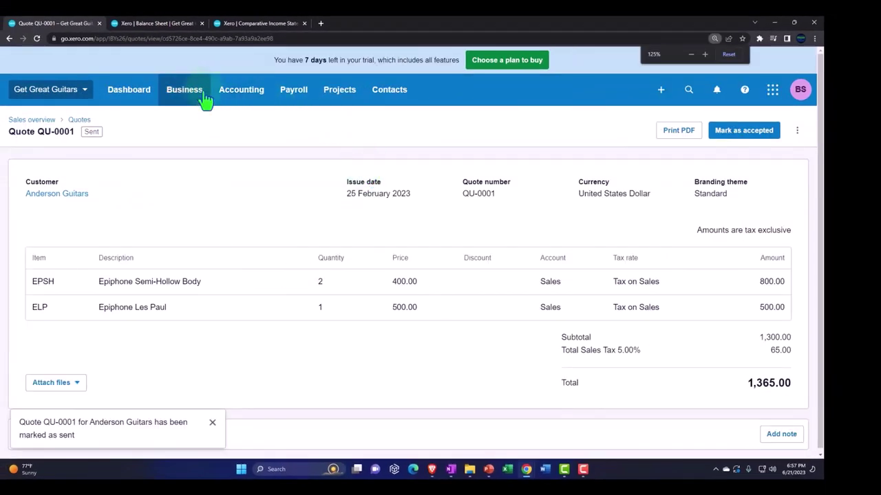
{"action": "left_click", "coordinate": [191, 96]}
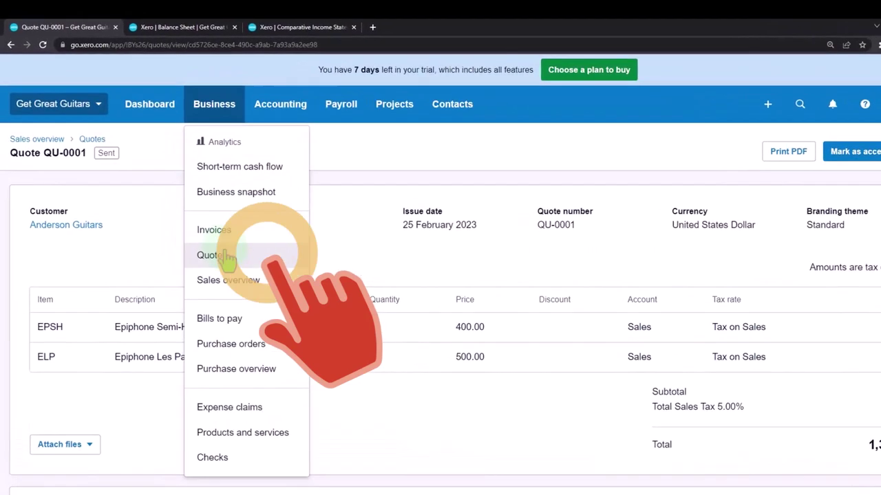
{"action": "left_click", "coordinate": [226, 256]}
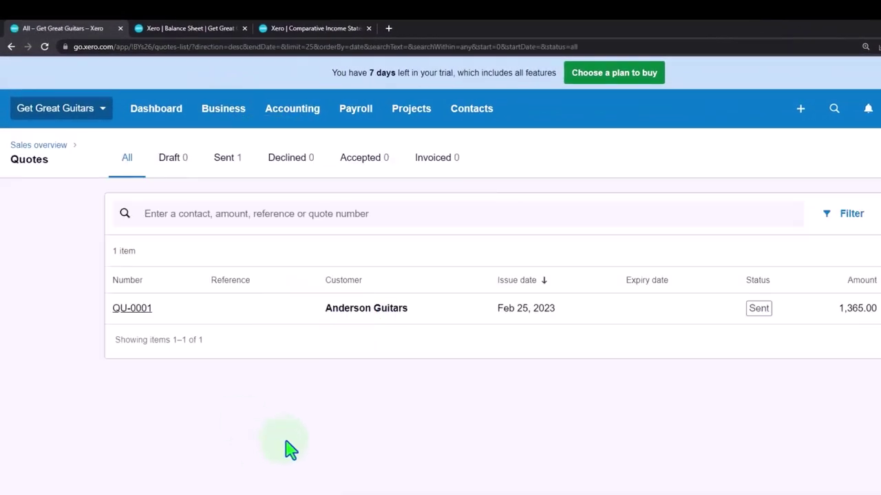
{"action": "left_click", "coordinate": [233, 173]}
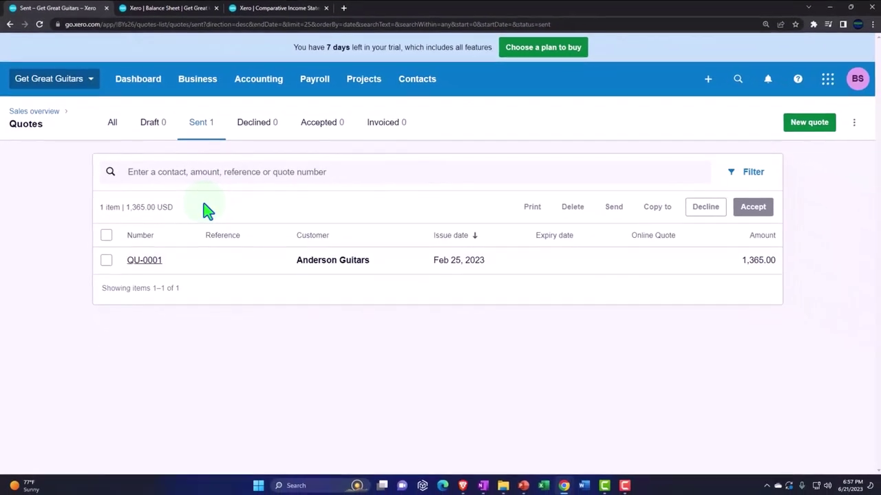
{"action": "left_click", "coordinate": [107, 260]}
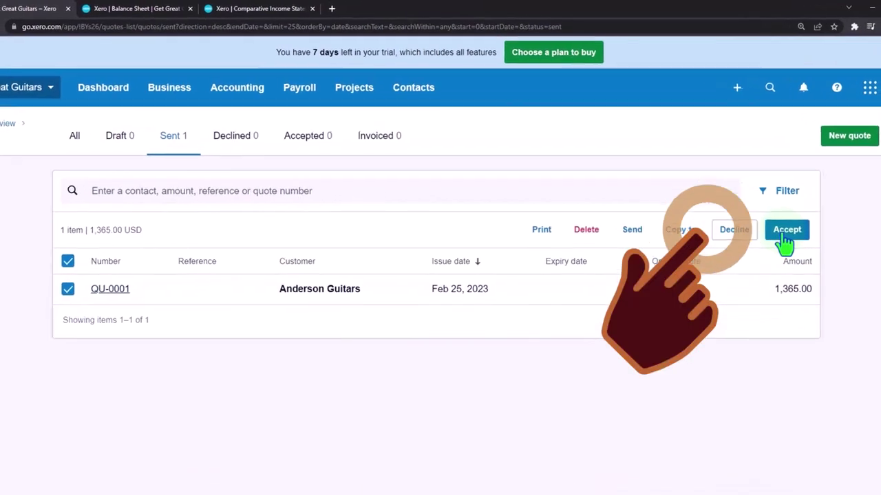
{"action": "left_click", "coordinate": [787, 234]}
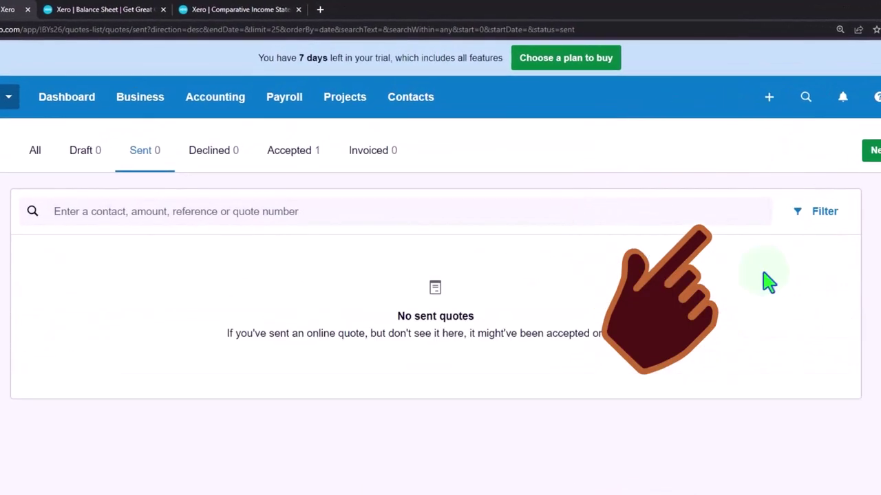
- Create an invoice from the accepted Anderson Guitars quote, with the option to mark the quote as invoiced enabled
{"action": "left_click", "coordinate": [290, 150]}
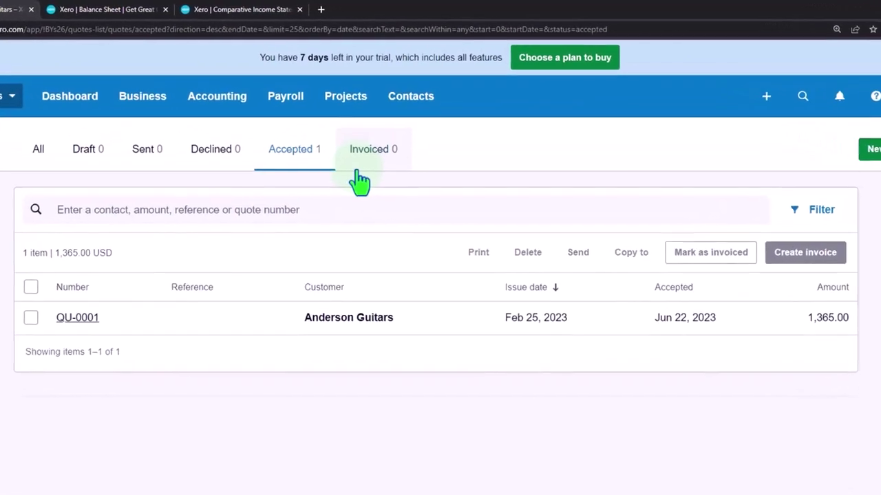
{"action": "left_click", "coordinate": [30, 317]}
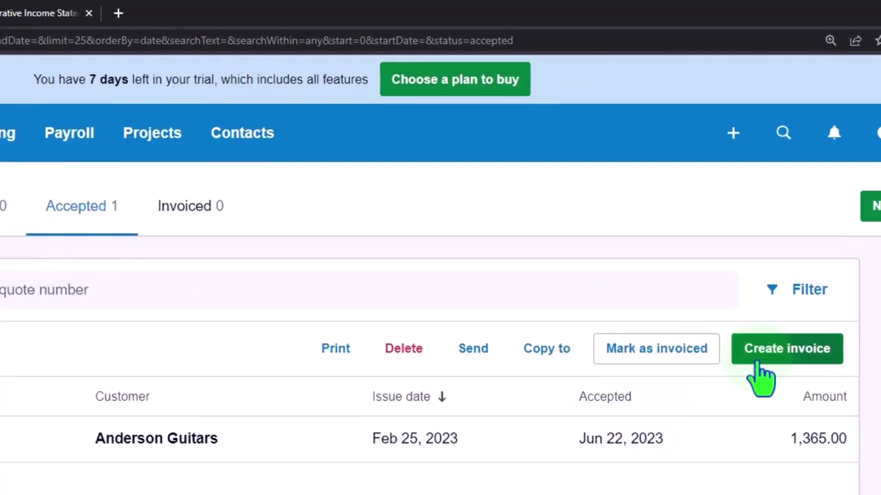
{"action": "left_click", "coordinate": [761, 368]}
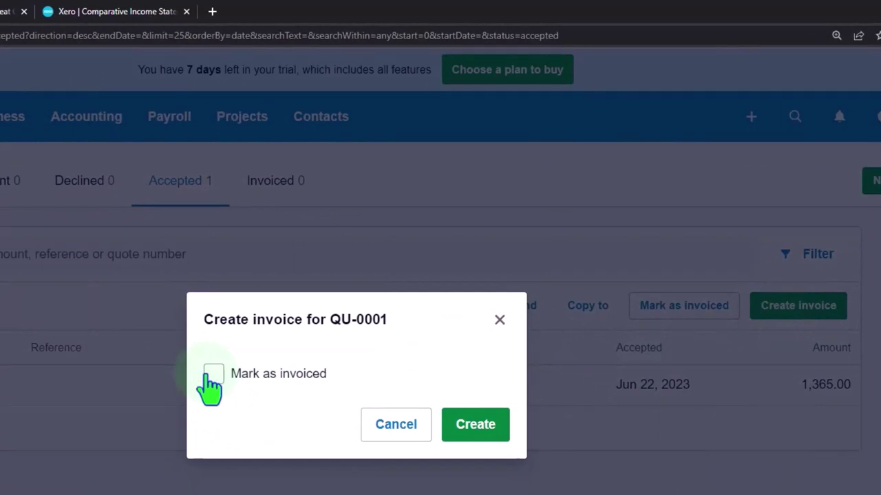
{"action": "left_click", "coordinate": [213, 374]}
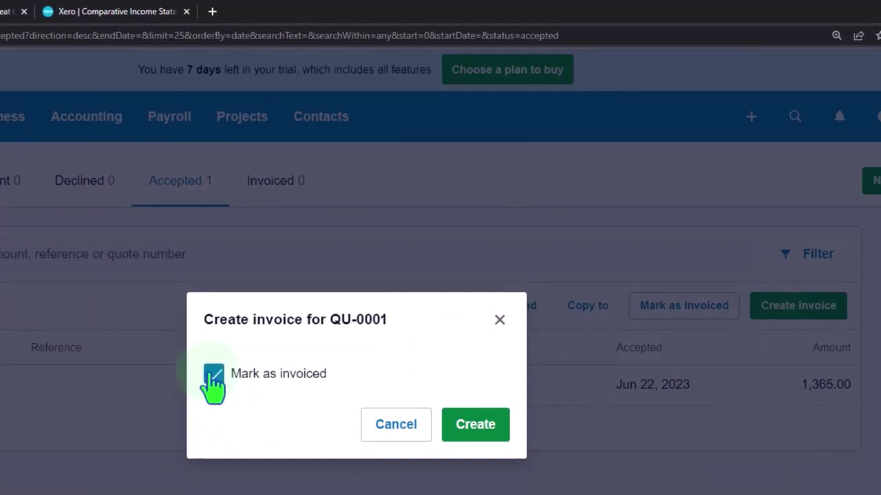
{"action": "left_click", "coordinate": [494, 433]}
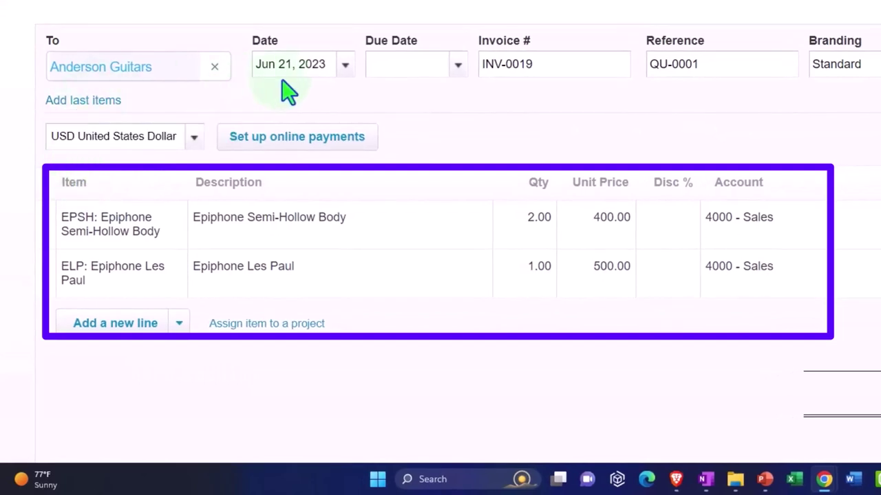
- Set the new invoice's date to Feb 25, 2023
{"action": "left_click", "coordinate": [346, 71]}
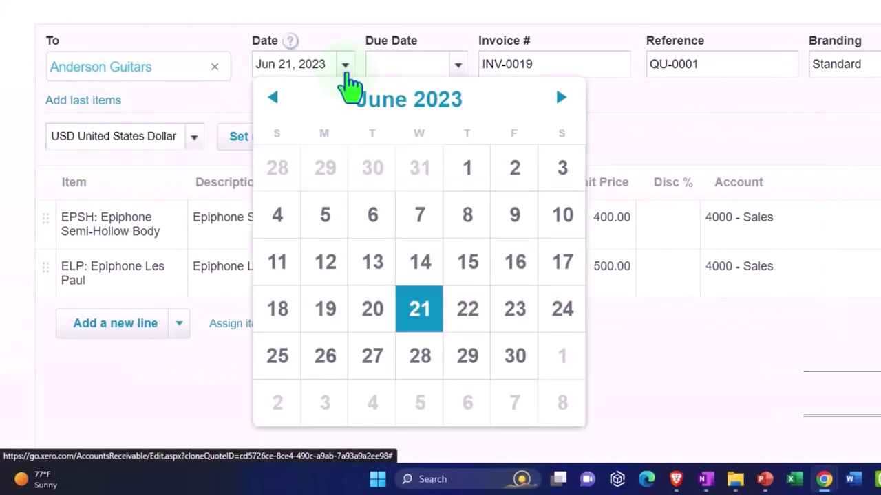
{"action": "left_click", "coordinate": [279, 101]}
{"action": "left_click", "coordinate": [280, 100]}
{"action": "left_click", "coordinate": [280, 100]}
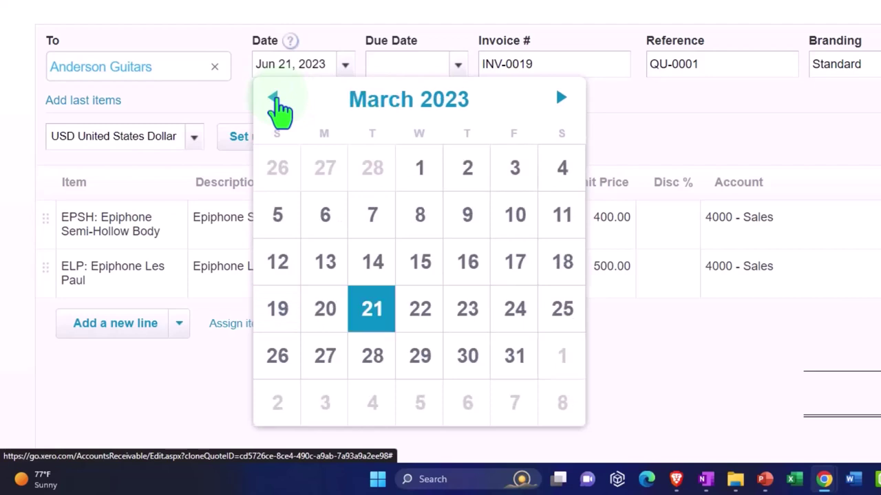
{"action": "left_click", "coordinate": [279, 101]}
{"action": "left_click", "coordinate": [561, 311]}
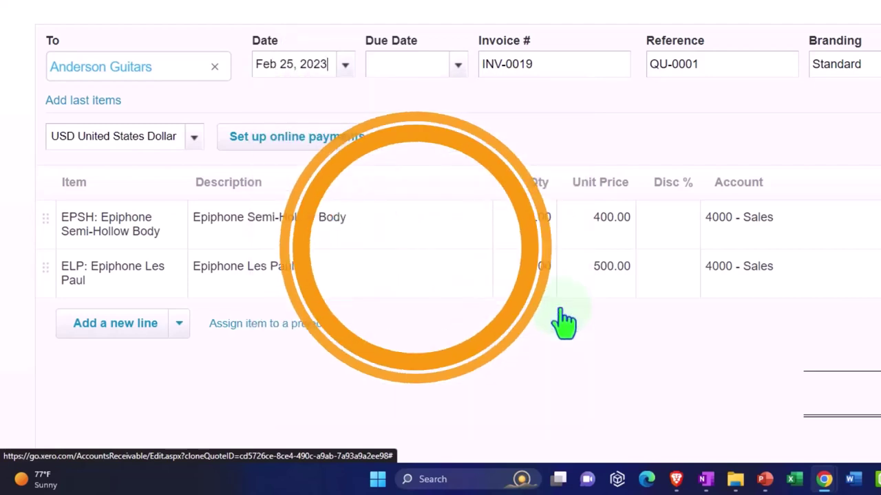
- Set the invoice's due date to Jun 21, 2023, keep its remaining details and line items, and approve it
{"action": "key", "text": "Tab"}
{"action": "key", "text": "Tab"}
{"action": "key", "text": "Tab"}
{"action": "key", "text": "Tab"}
{"action": "key", "text": "Tab"}
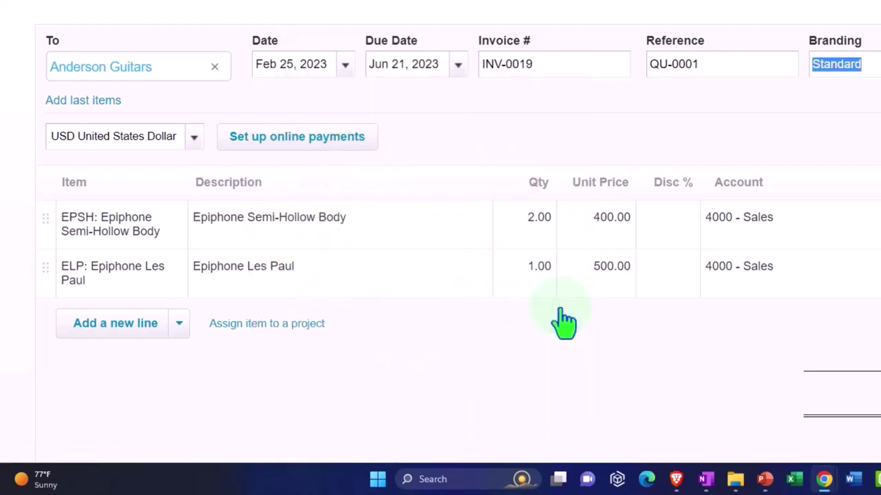
{"action": "key", "text": "Tab"}
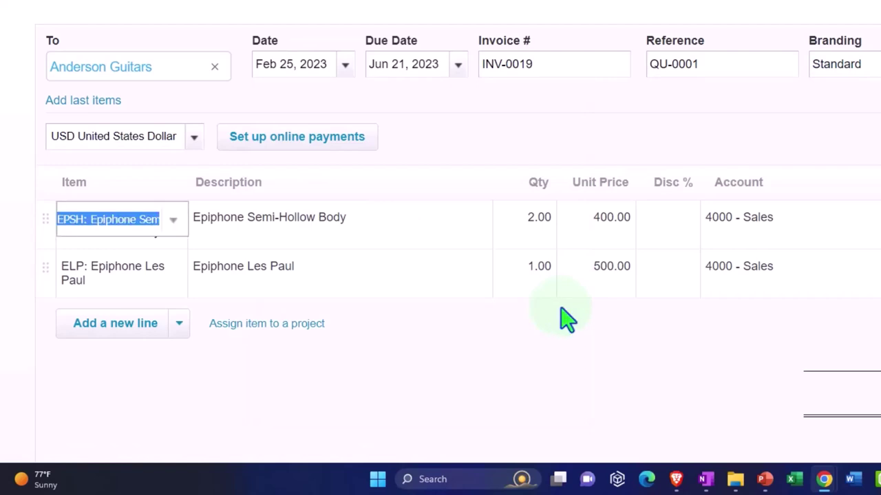
{"action": "scroll", "coordinate": [565, 318], "scroll_direction": "down", "scroll_amount": 1}
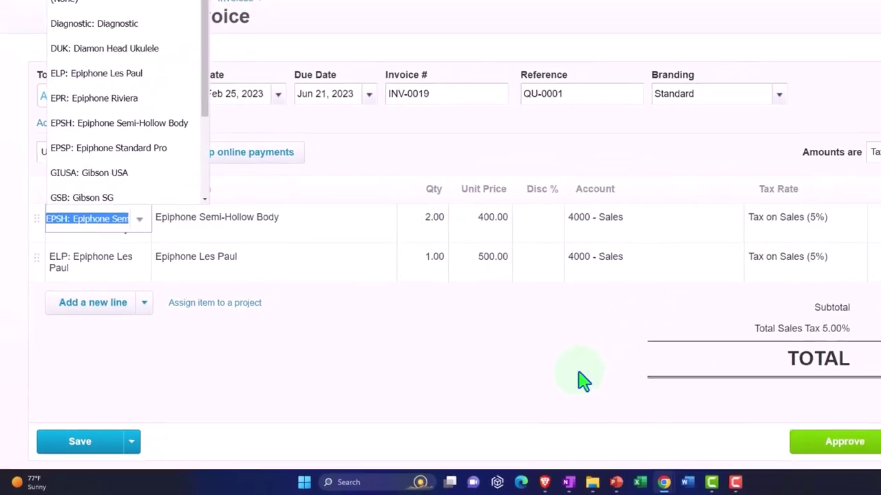
{"action": "left_click", "coordinate": [498, 375]}
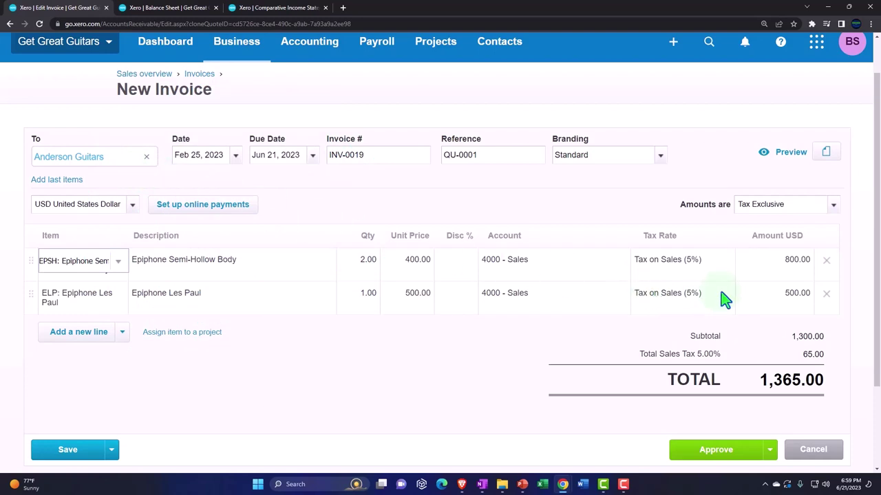
{"action": "left_click", "coordinate": [712, 466]}
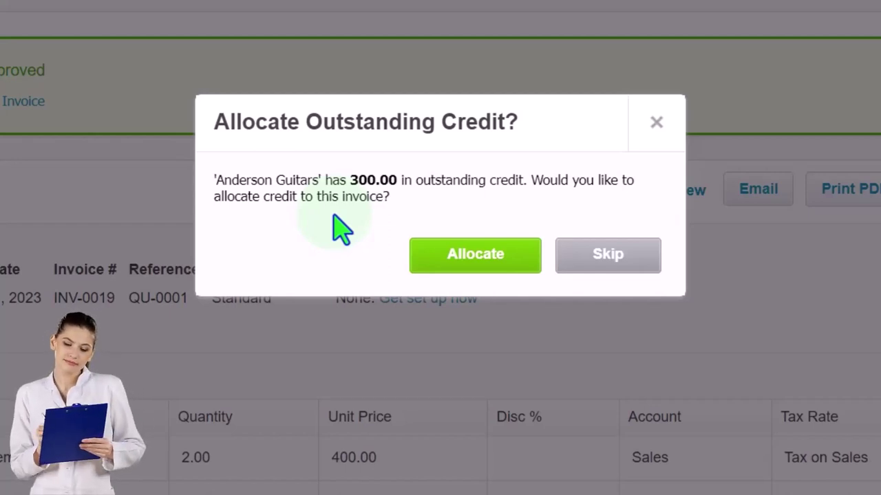
- Allocate 300.00 of the outstanding INV-0017 credit to invoice INV-0019 and review the updated invoice
{"action": "left_click", "coordinate": [481, 264]}
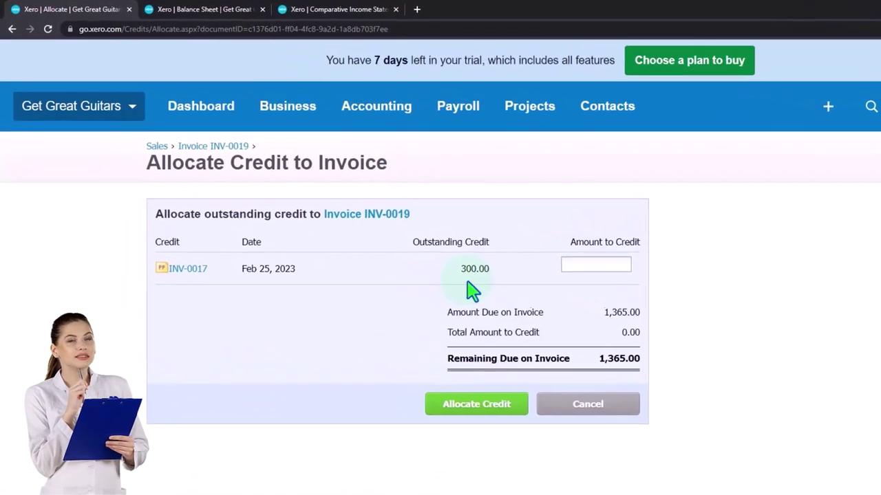
{"action": "left_click", "coordinate": [587, 268]}
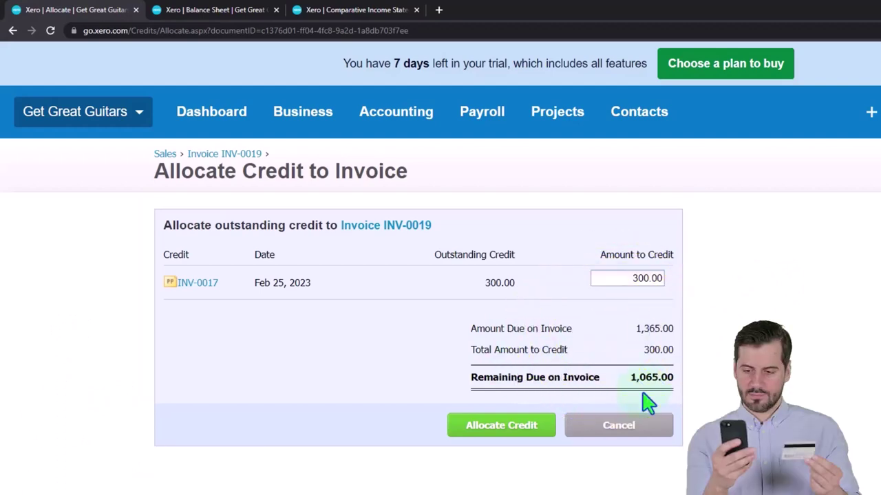
{"action": "left_click", "coordinate": [513, 430]}
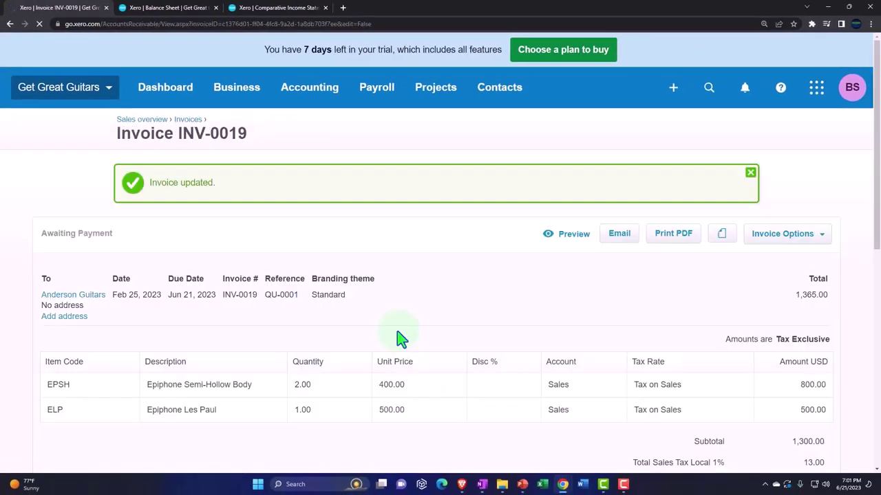
{"action": "scroll", "coordinate": [384, 335], "scroll_direction": "down", "scroll_amount": 1}
{"action": "scroll", "coordinate": [384, 335], "scroll_direction": "down", "scroll_amount": 3}
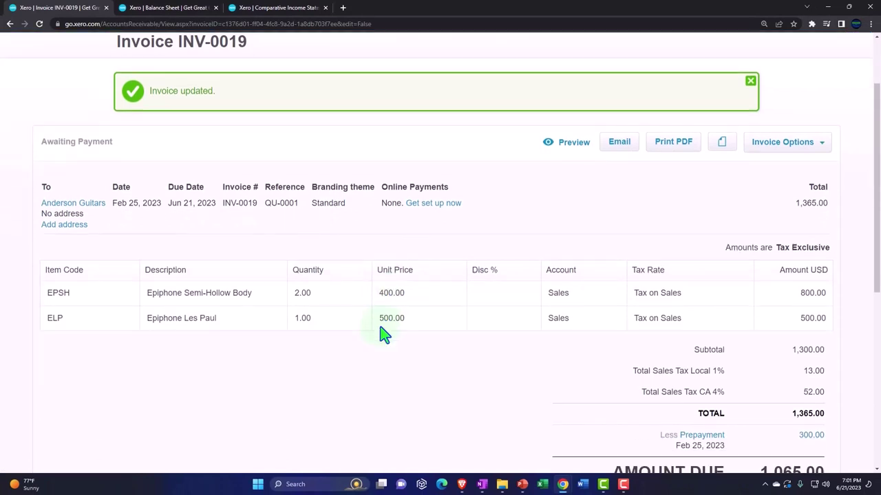
{"action": "scroll", "coordinate": [384, 335], "scroll_direction": "up", "scroll_amount": 2}
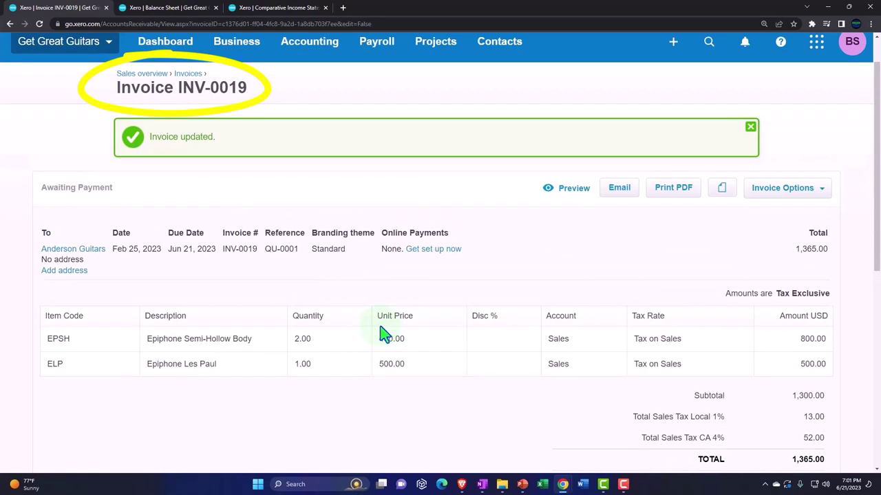
{"action": "scroll", "coordinate": [383, 335], "scroll_direction": "down", "scroll_amount": 1}
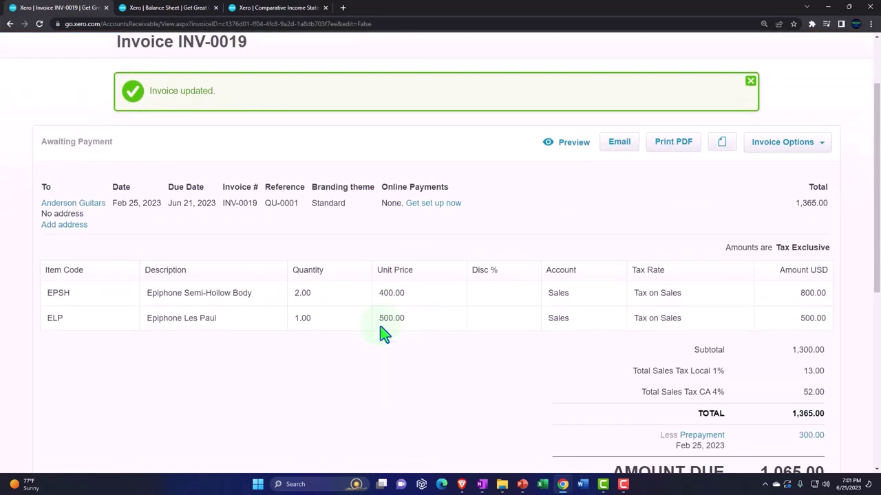
{"action": "scroll", "coordinate": [398, 342], "scroll_direction": "down", "scroll_amount": 1}
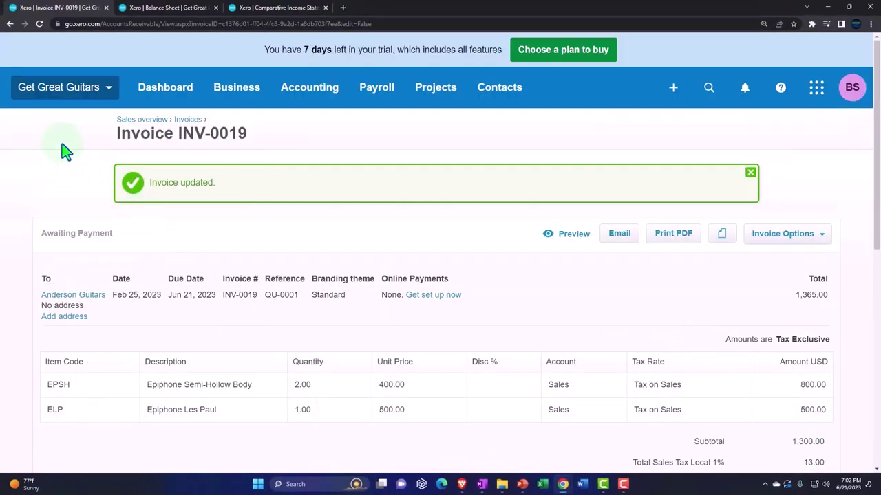
- Switch to the Balance Sheet report and refresh it for Dec 31, 2023
{"action": "left_click", "coordinate": [131, 7]}
{"action": "scroll", "coordinate": [398, 293], "scroll_direction": "up", "scroll_amount": 4}
{"action": "scroll", "coordinate": [398, 292], "scroll_direction": "up", "scroll_amount": 5}
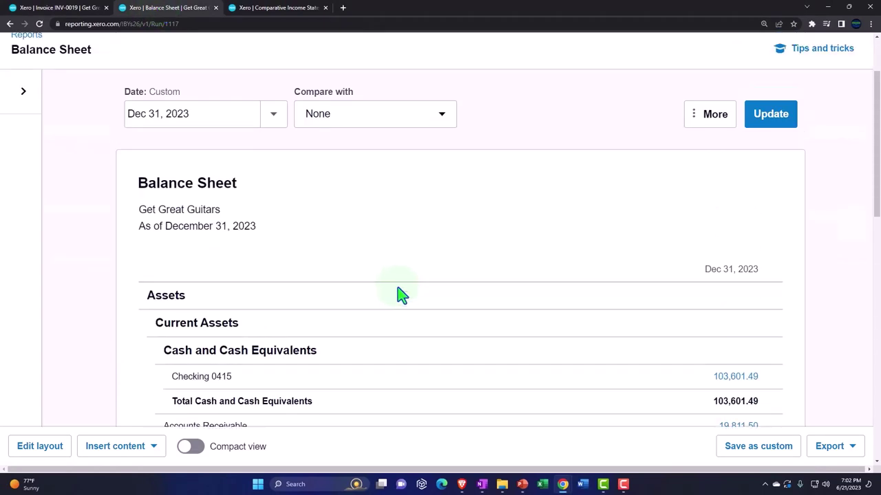
{"action": "left_click", "coordinate": [776, 120]}
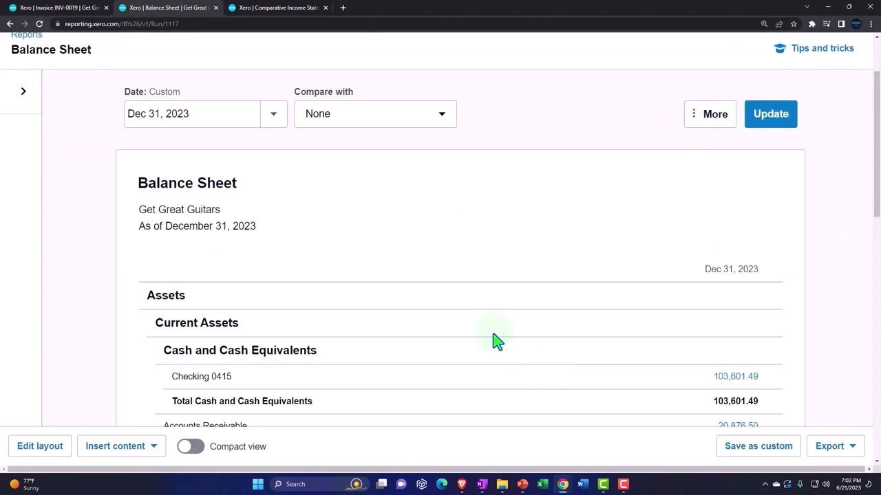
- Open the Accounts Receivable transactions from the Balance Sheet, check the Feb 25 Anderson Guitars invoice entry, and return to the report
{"action": "scroll", "coordinate": [484, 331], "scroll_direction": "down", "scroll_amount": 2}
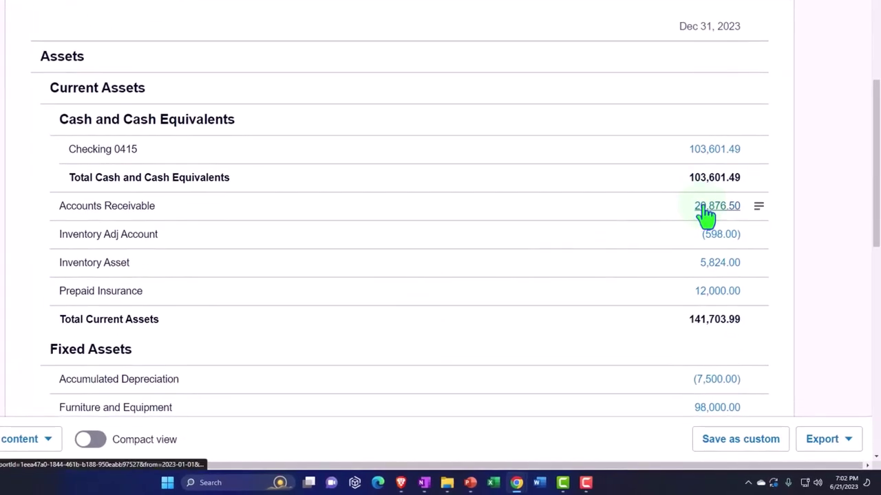
{"action": "left_click", "coordinate": [706, 215]}
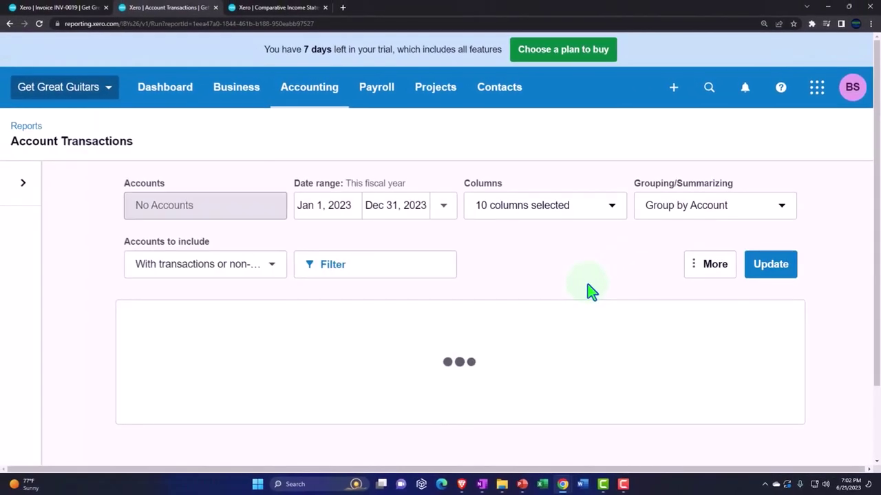
{"action": "scroll", "coordinate": [560, 284], "scroll_direction": "down", "scroll_amount": 8}
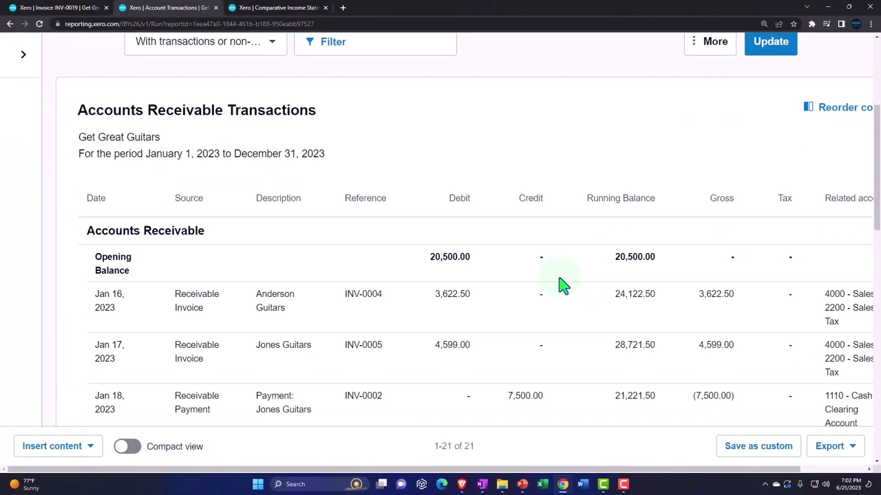
{"action": "scroll", "coordinate": [560, 284], "scroll_direction": "down", "scroll_amount": 5}
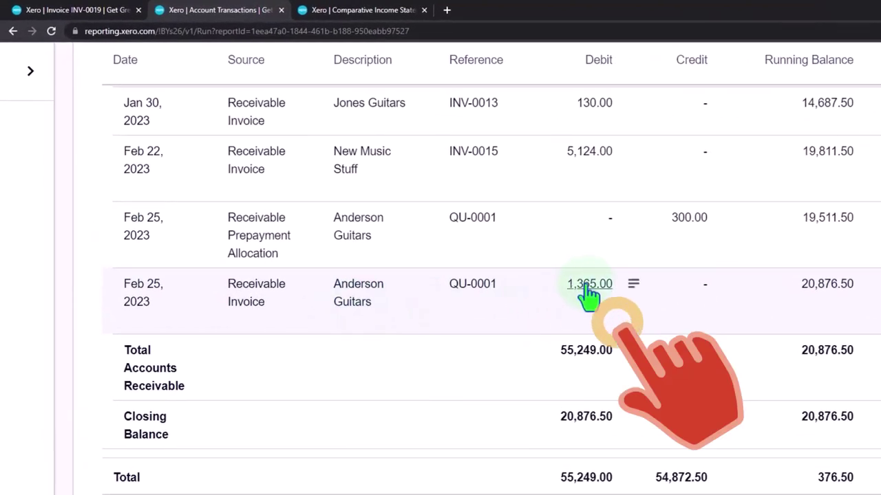
{"action": "left_click", "coordinate": [587, 289]}
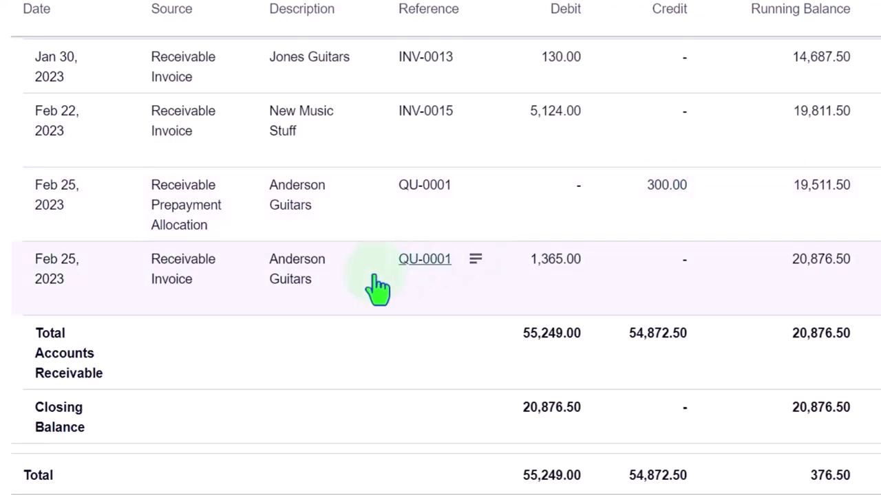
{"action": "scroll", "coordinate": [242, 353], "scroll_direction": "up", "scroll_amount": 15}
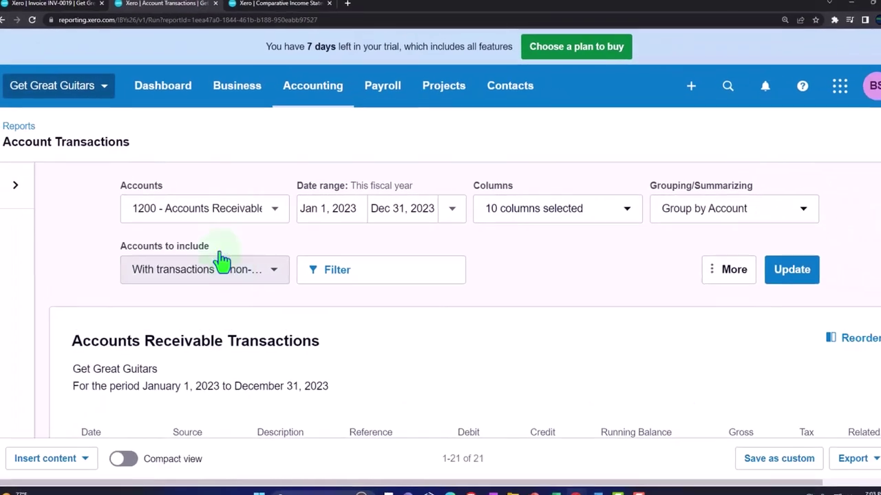
{"action": "left_click", "coordinate": [9, 23]}
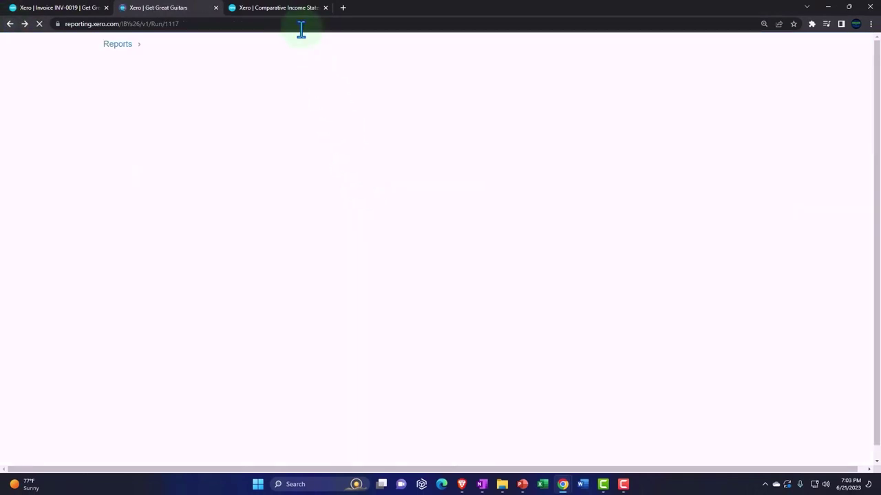
- Switch to the Comparative Income Statement and refresh it
{"action": "left_click", "coordinate": [277, 9]}
{"action": "scroll", "coordinate": [481, 258], "scroll_direction": "up", "scroll_amount": 3}
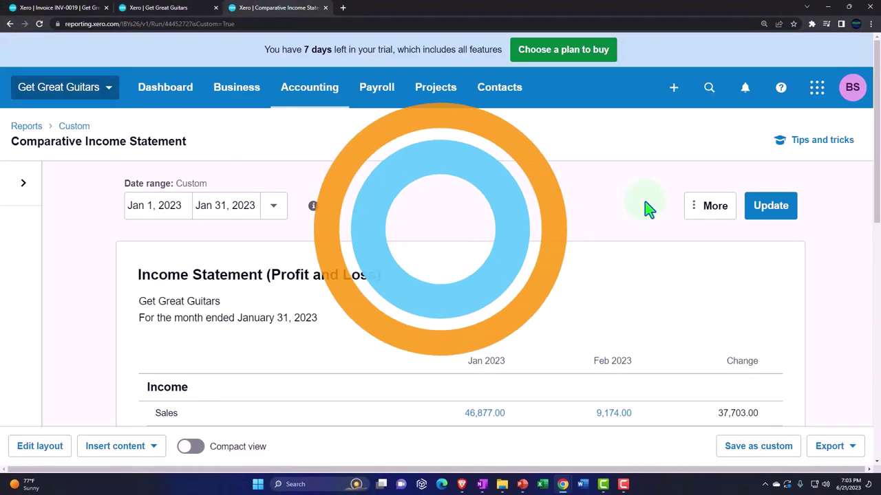
{"action": "left_click", "coordinate": [774, 212]}
- Open the Feb 2023 Sales transactions, check the Anderson Guitars invoice lines, and return to the income statement
{"action": "scroll", "coordinate": [529, 301], "scroll_direction": "down", "scroll_amount": 3}
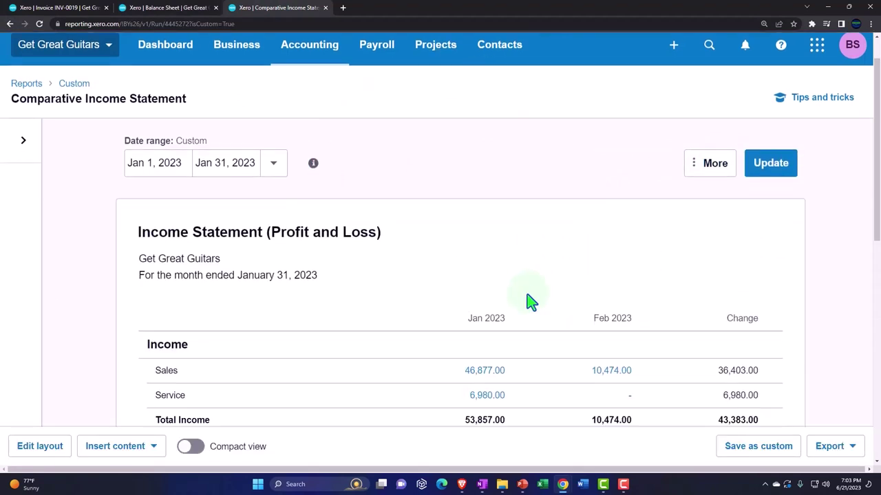
{"action": "left_click", "coordinate": [600, 238]}
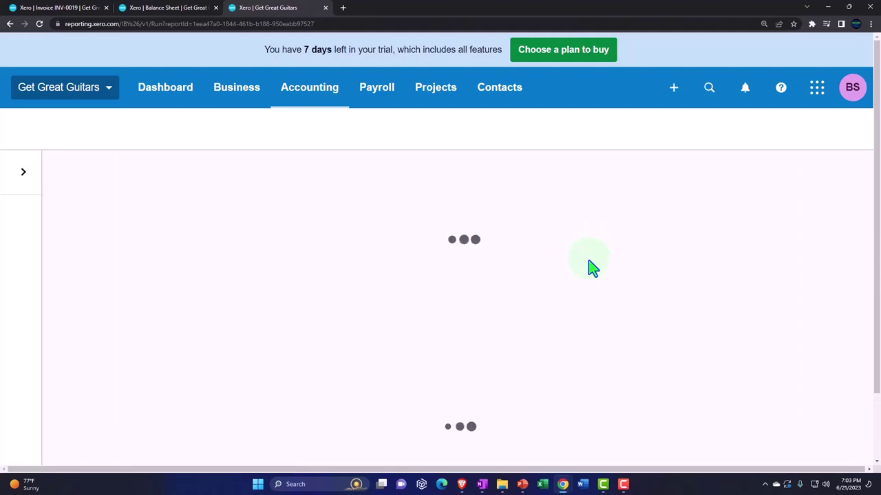
{"action": "scroll", "coordinate": [590, 268], "scroll_direction": "down", "scroll_amount": 2}
{"action": "scroll", "coordinate": [590, 268], "scroll_direction": "down", "scroll_amount": 8}
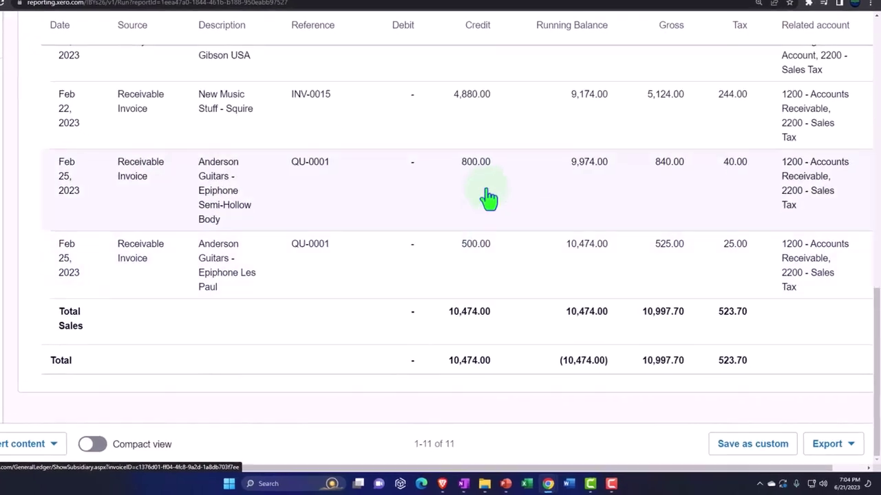
{"action": "scroll", "coordinate": [30, 274], "scroll_direction": "up", "scroll_amount": 5}
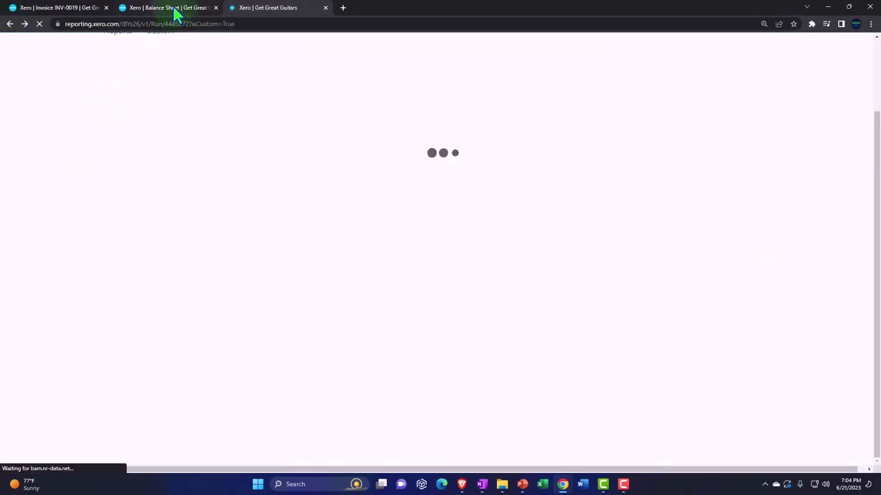
- Return to the Balance Sheet and examine its current liabilities, including Sales Tax and Unearned Revenue, and its assets
{"action": "left_click", "coordinate": [175, 11]}
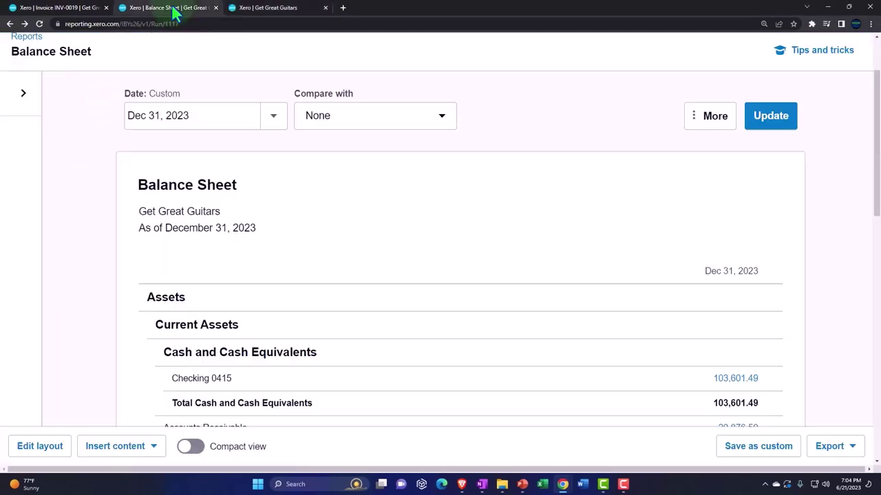
{"action": "scroll", "coordinate": [199, 189], "scroll_direction": "down", "scroll_amount": 9}
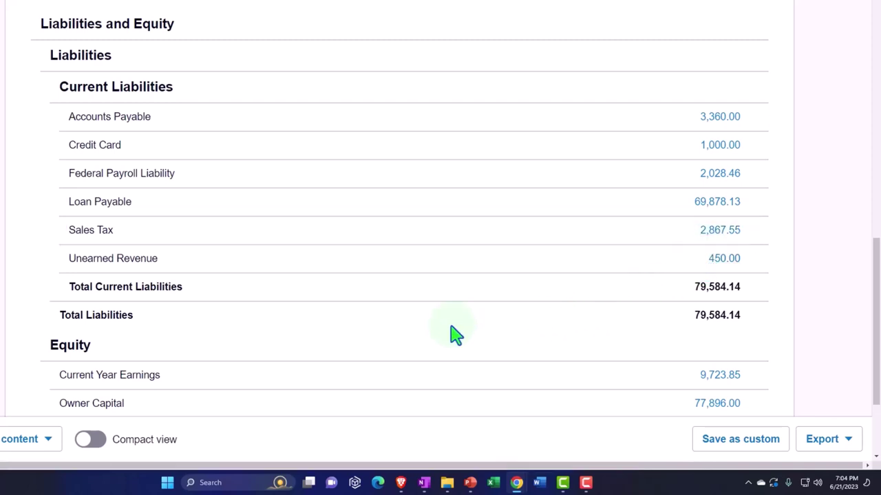
{"action": "scroll", "coordinate": [454, 335], "scroll_direction": "up", "scroll_amount": 4}
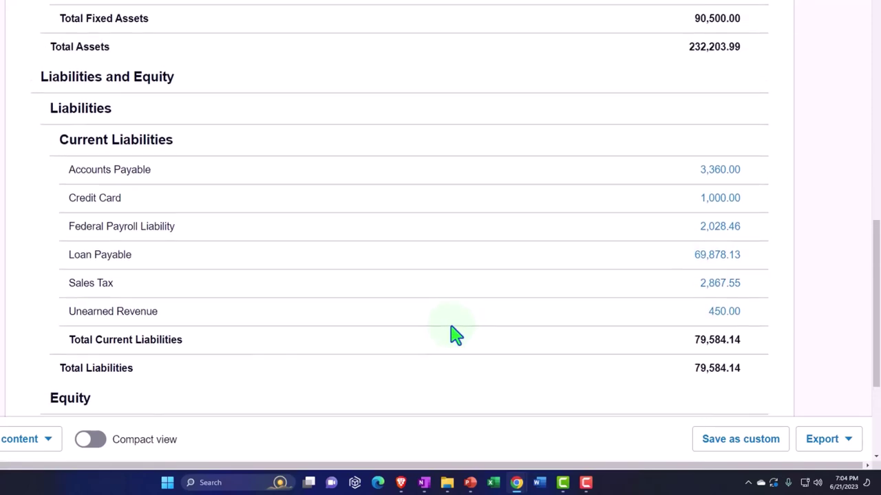
{"action": "scroll", "coordinate": [454, 335], "scroll_direction": "up", "scroll_amount": 2}
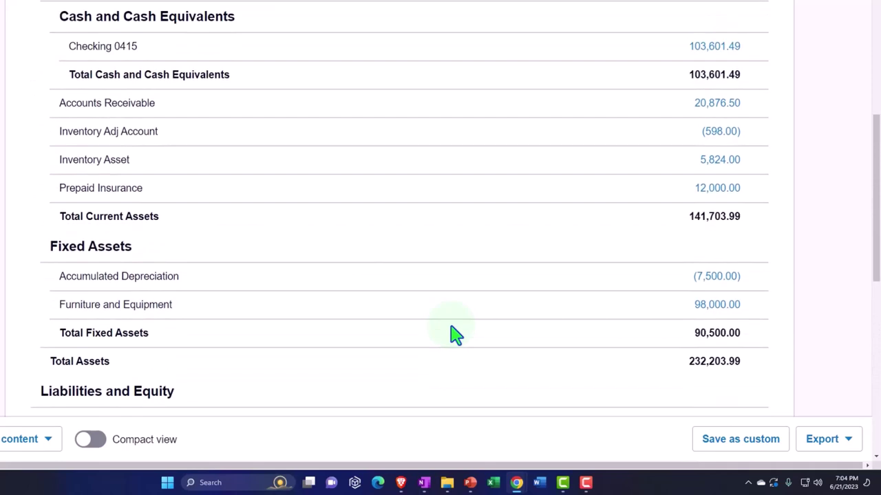
{"action": "scroll", "coordinate": [454, 335], "scroll_direction": "up", "scroll_amount": 3}
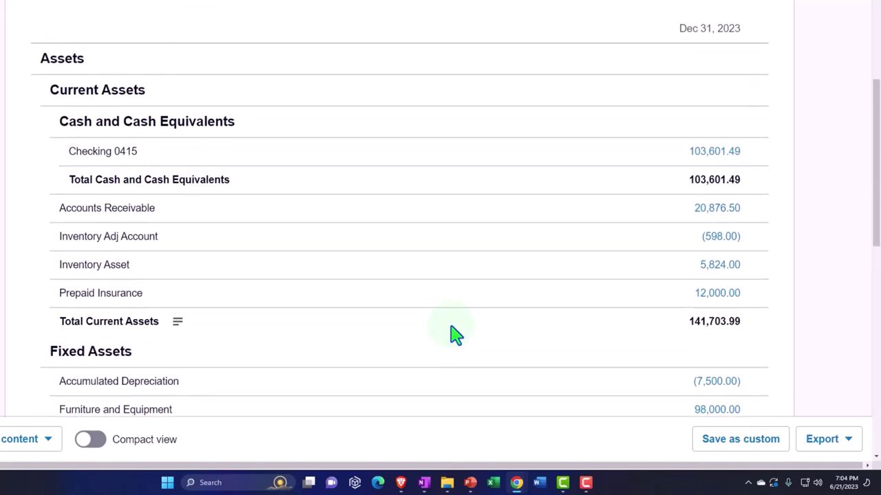
- Open the Inventory Asset transactions from the Balance Sheet and check the Feb 25 Anderson Guitars entries
{"action": "left_click", "coordinate": [713, 272]}
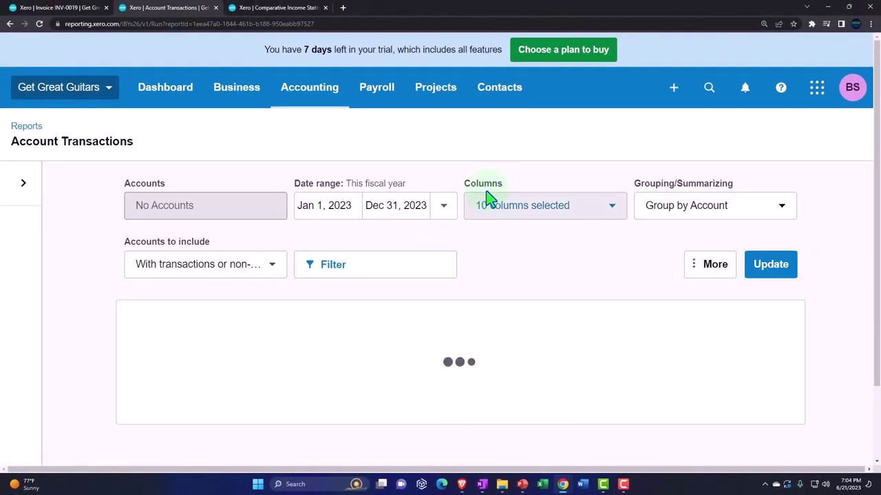
{"action": "scroll", "coordinate": [443, 234], "scroll_direction": "down", "scroll_amount": 3}
{"action": "scroll", "coordinate": [442, 234], "scroll_direction": "down", "scroll_amount": 13}
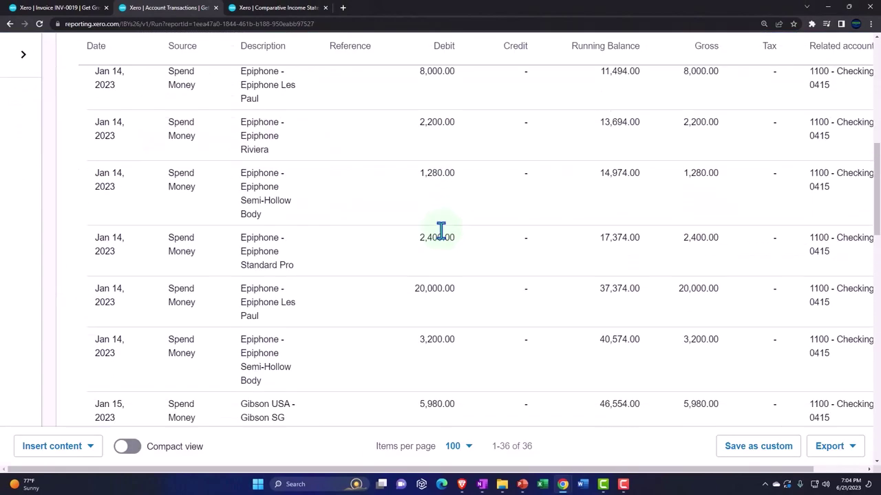
{"action": "scroll", "coordinate": [440, 230], "scroll_direction": "down", "scroll_amount": 5}
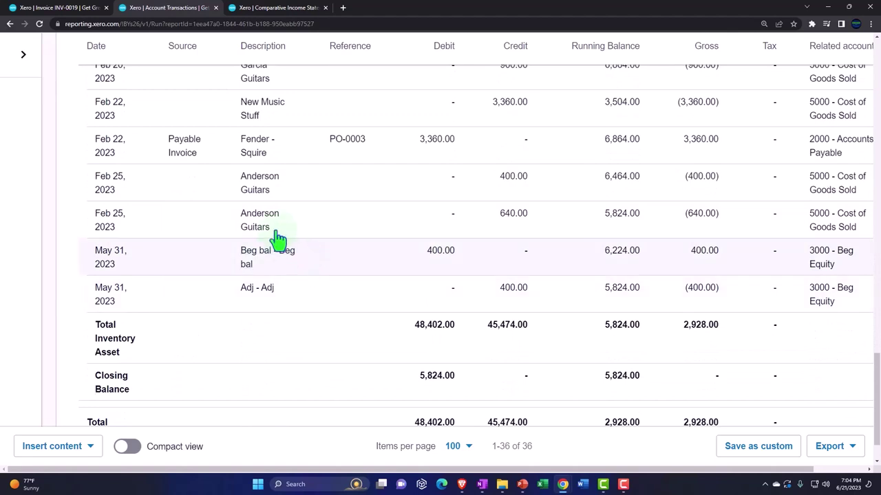
{"action": "left_click", "coordinate": [483, 247]}
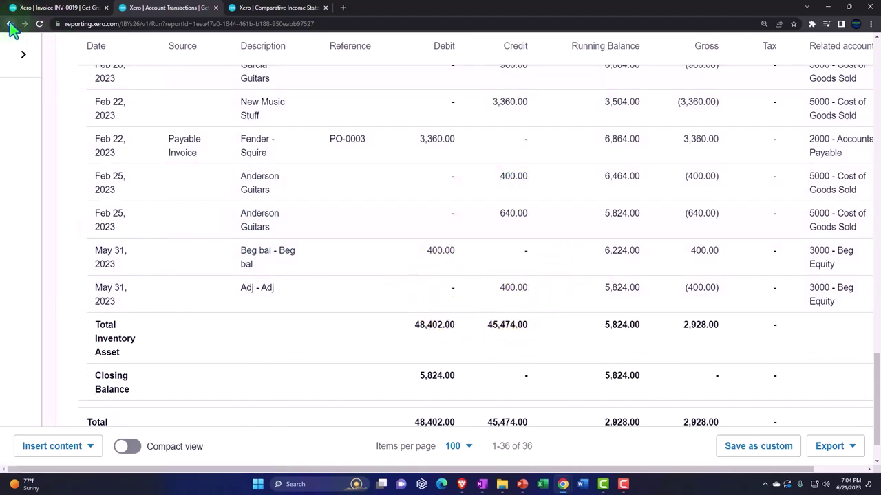
- Refresh the Comparative Income Statement, check its Feb 2023 Cost of Goods Sold transactions, and return to the statement
{"action": "left_click", "coordinate": [264, 8]}
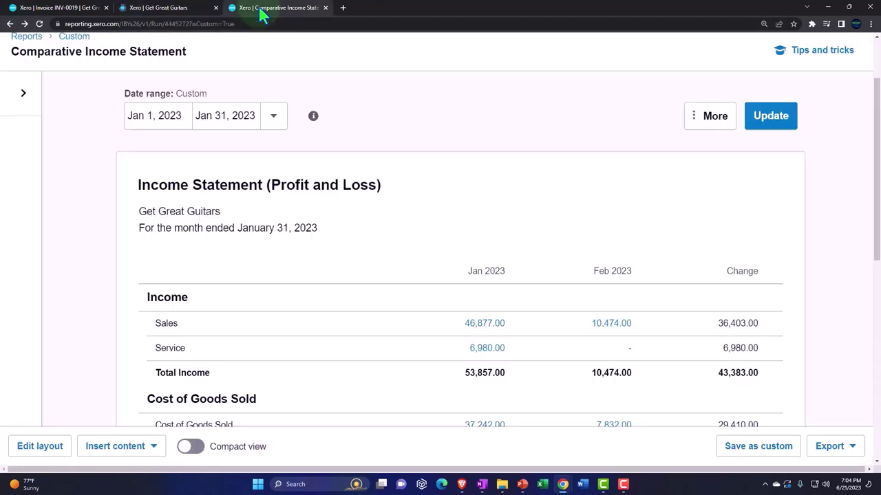
{"action": "left_click", "coordinate": [772, 118]}
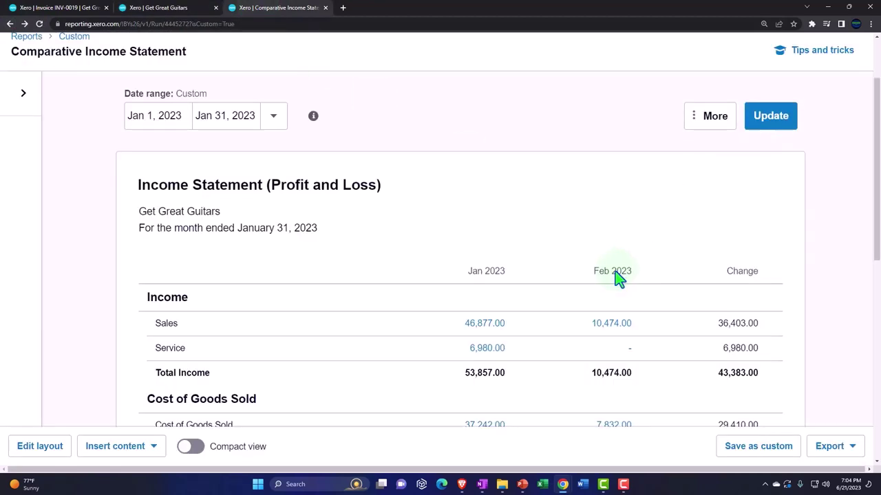
{"action": "scroll", "coordinate": [616, 275], "scroll_direction": "down", "scroll_amount": 3}
{"action": "left_click", "coordinate": [610, 244]}
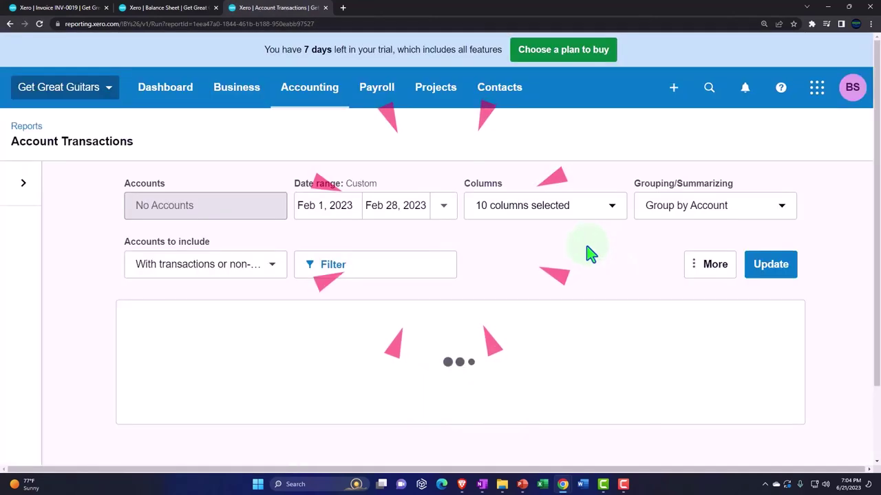
{"action": "scroll", "coordinate": [585, 252], "scroll_direction": "down", "scroll_amount": 10}
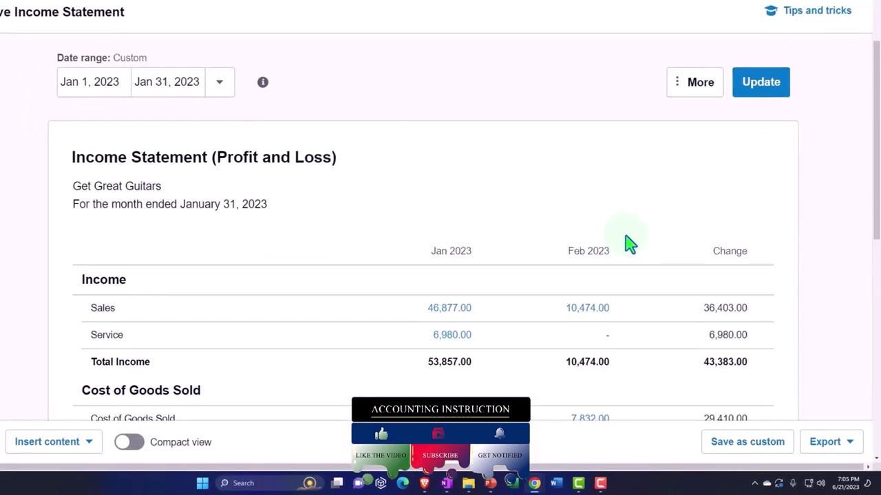
{"action": "scroll", "coordinate": [630, 245], "scroll_direction": "down", "scroll_amount": 3}
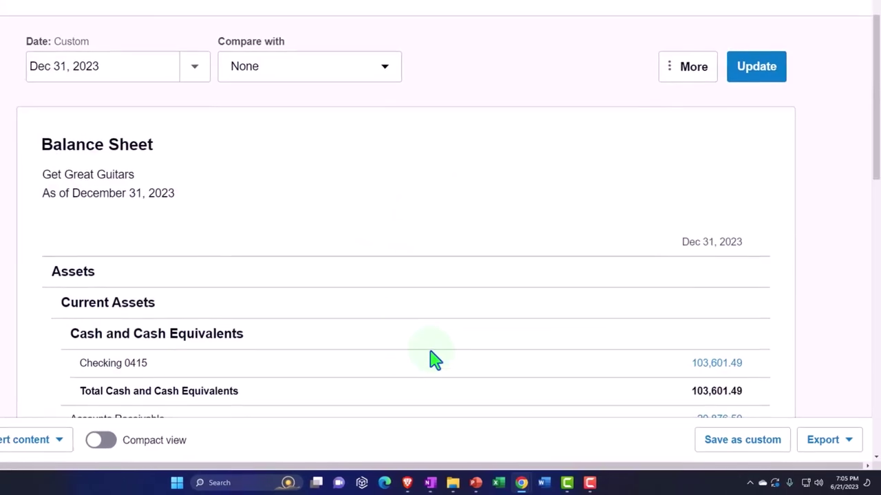
- Locate Accounts Receivable on the Balance Sheet and open the Reports list in a duplicate of the Comparative Income Statement tab
{"action": "scroll", "coordinate": [434, 358], "scroll_direction": "down", "scroll_amount": 3}
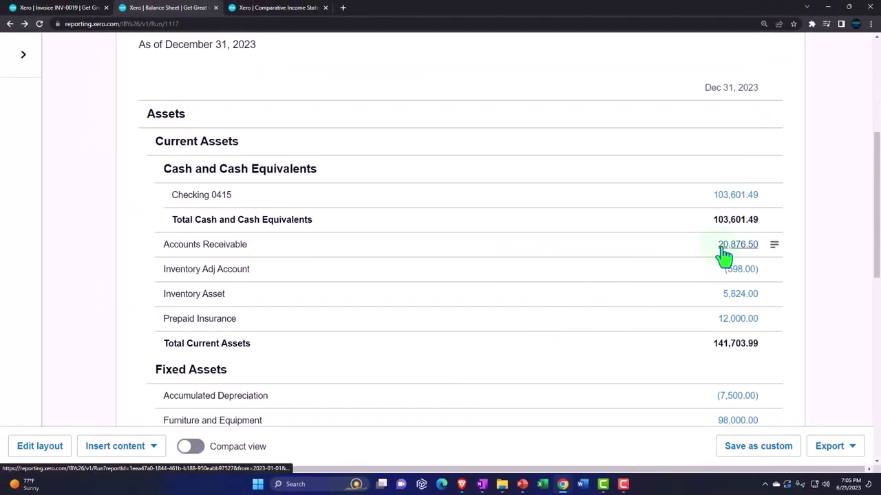
{"action": "left_click", "coordinate": [279, 8]}
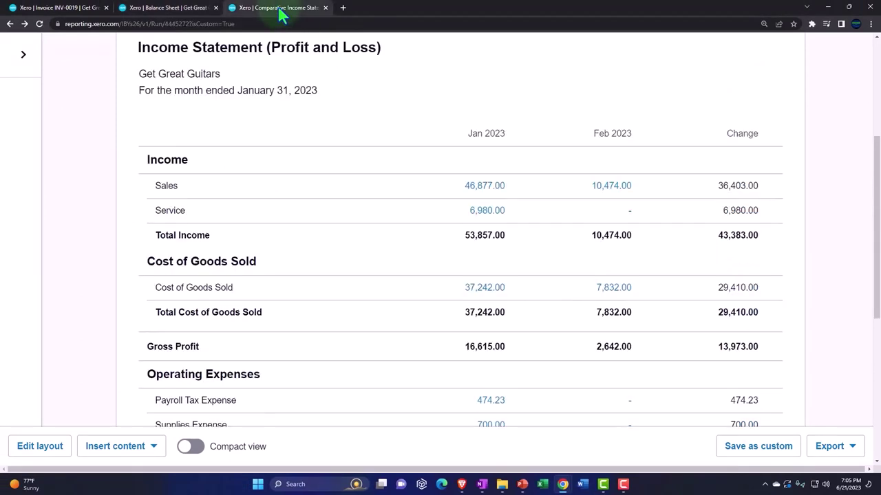
{"action": "right_click", "coordinate": [278, 9]}
{"action": "left_click", "coordinate": [307, 73]}
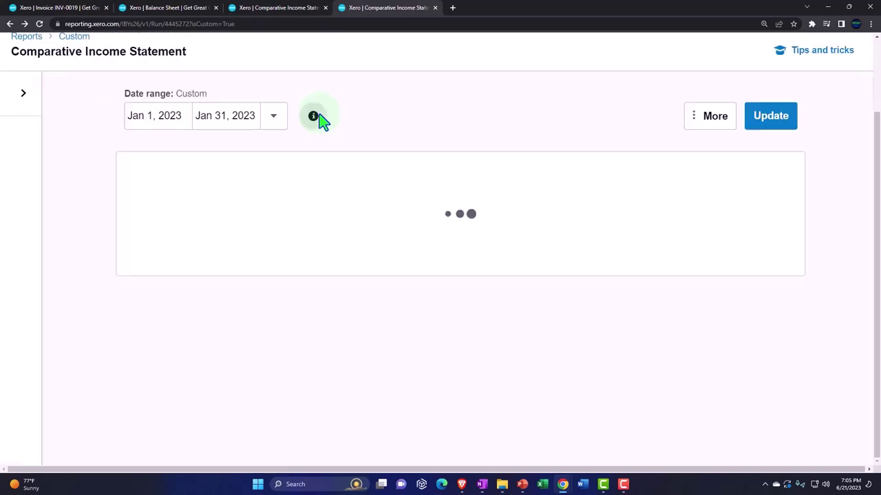
{"action": "scroll", "coordinate": [130, 118], "scroll_direction": "up", "scroll_amount": 2}
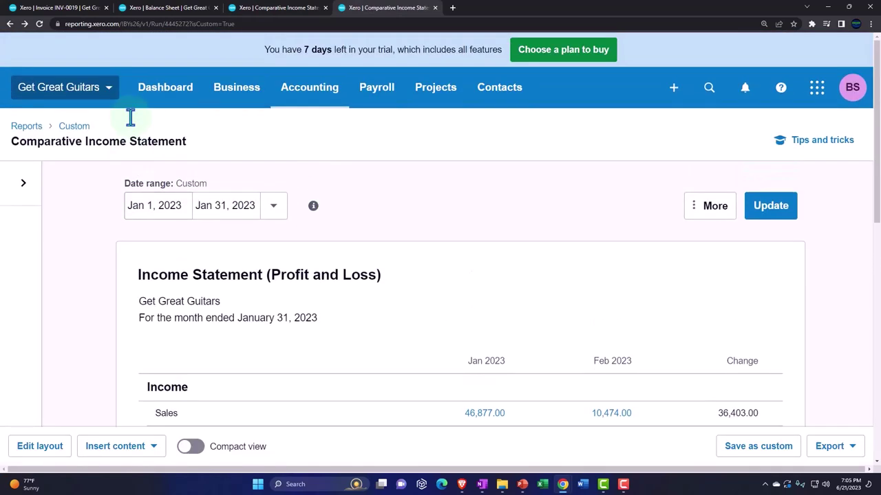
{"action": "left_click", "coordinate": [318, 92]}
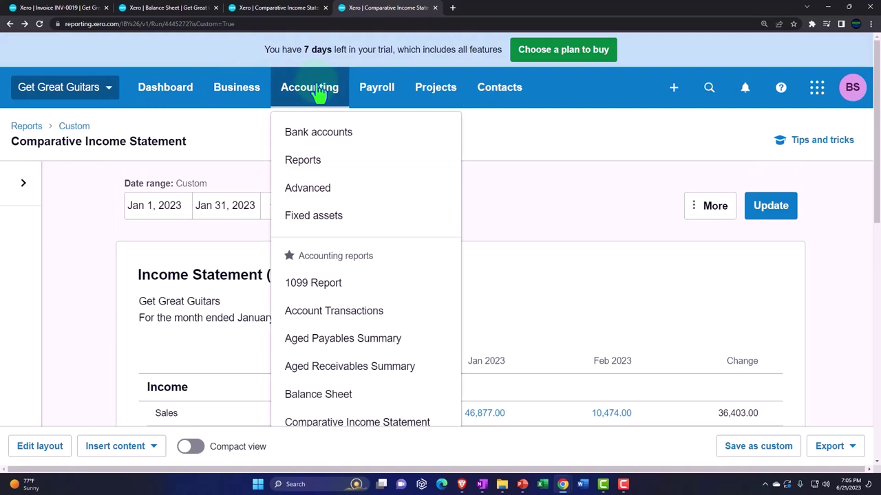
{"action": "left_click", "coordinate": [311, 164]}
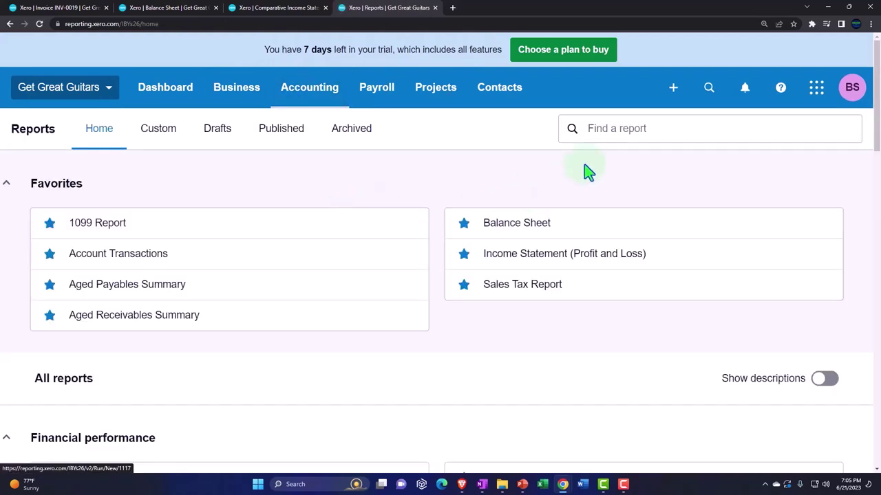
- Open the Aged Receivables Summary from the Payables and receivables reports and compare its total with Accounts Receivable on the Balance Sheet
{"action": "scroll", "coordinate": [406, 249], "scroll_direction": "down", "scroll_amount": 2}
{"action": "scroll", "coordinate": [406, 249], "scroll_direction": "down", "scroll_amount": 5}
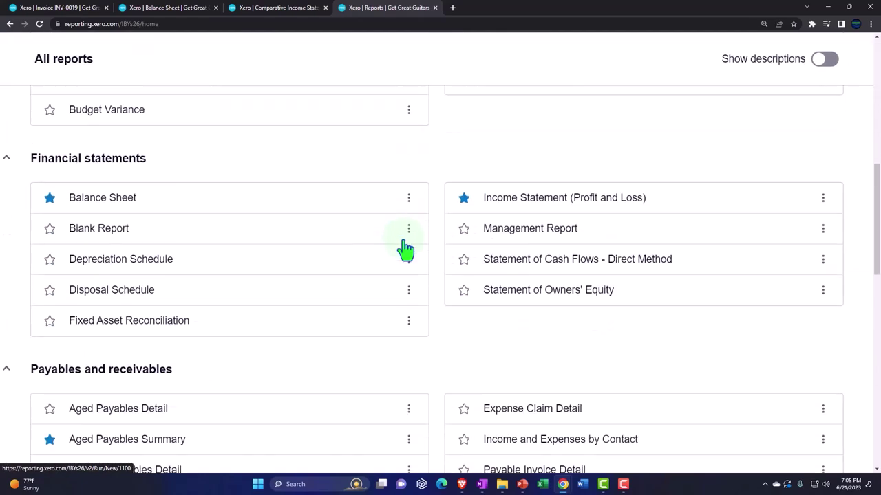
{"action": "scroll", "coordinate": [406, 249], "scroll_direction": "down", "scroll_amount": 3}
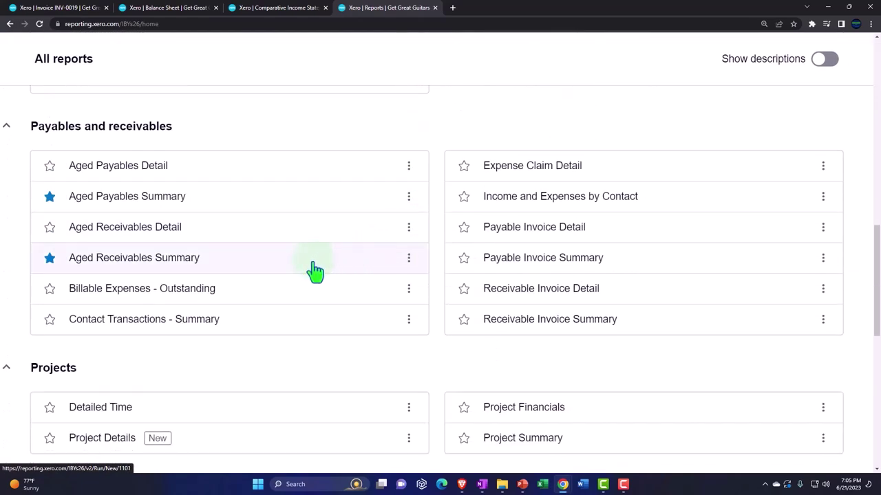
{"action": "left_click", "coordinate": [141, 265]}
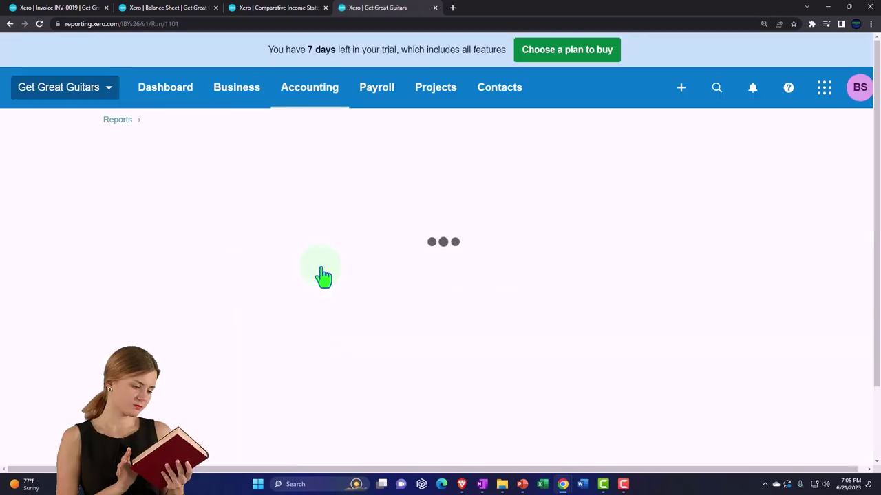
{"action": "scroll", "coordinate": [324, 275], "scroll_direction": "down", "scroll_amount": 3}
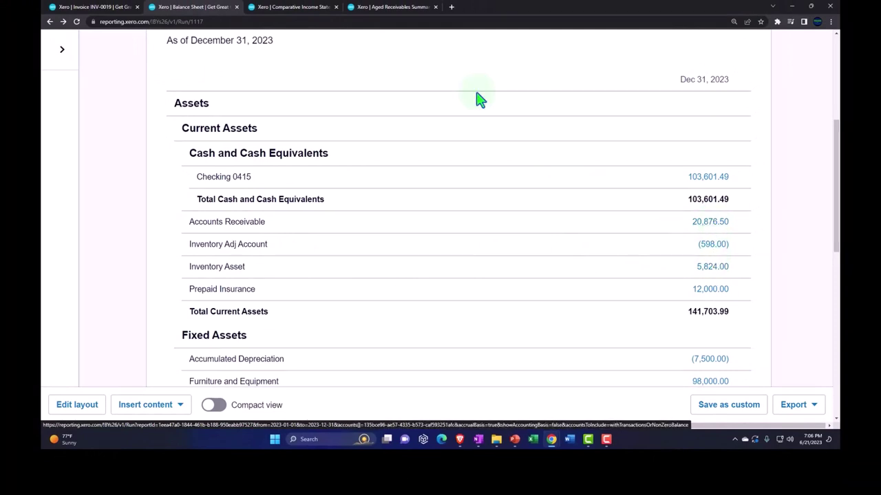
- Duplicate the Aged Receivables Summary tab and open the Reports list in the copy
{"action": "left_click", "coordinate": [392, 7]}
{"action": "right_click", "coordinate": [391, 8]}
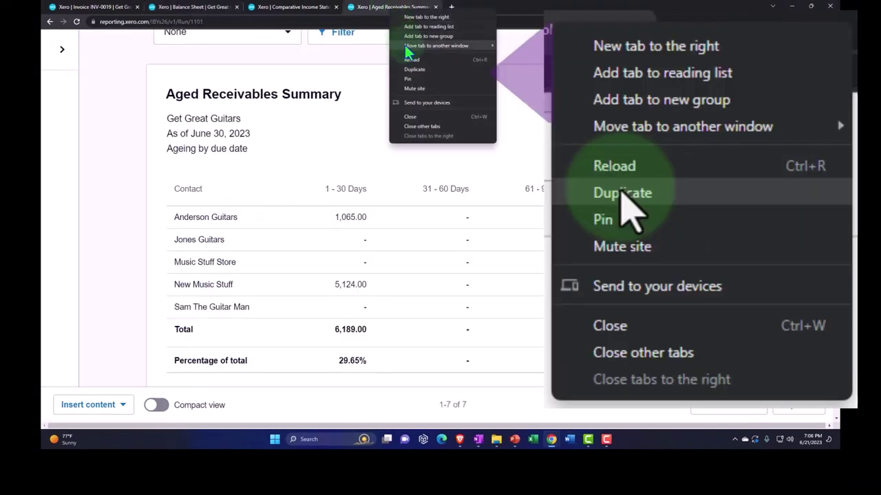
{"action": "left_click", "coordinate": [414, 68]}
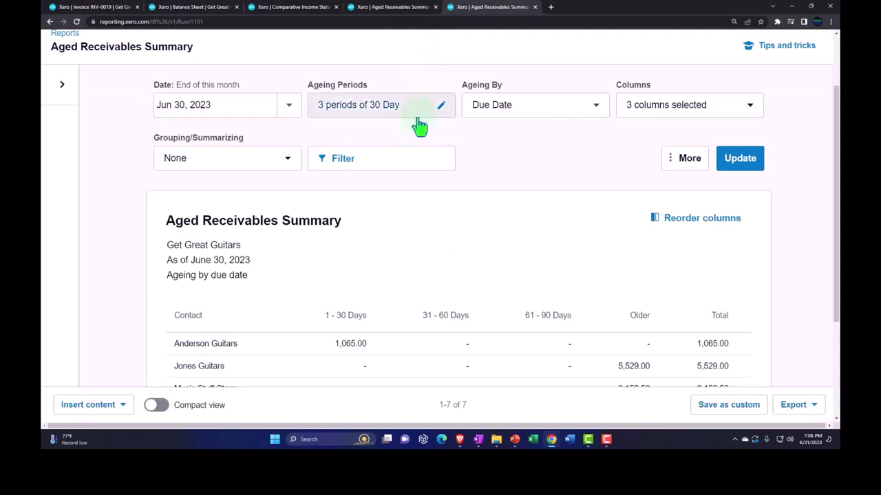
{"action": "scroll", "coordinate": [413, 128], "scroll_direction": "up", "scroll_amount": 2}
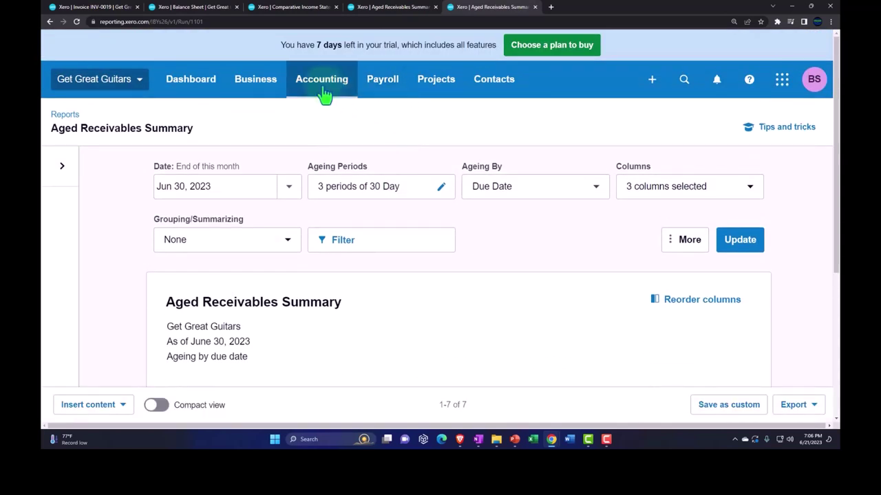
{"action": "left_click", "coordinate": [322, 82]}
{"action": "left_click", "coordinate": [323, 144]}
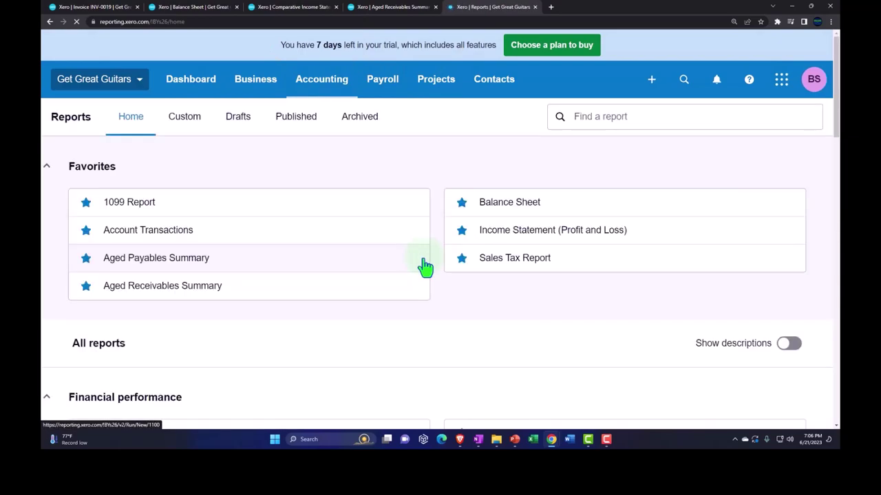
- Search the reports for "inven", open the Inventory Item List, and compare its value with Inventory Asset on the Balance Sheet
{"action": "left_click", "coordinate": [617, 117]}
{"action": "type", "text": "in"}
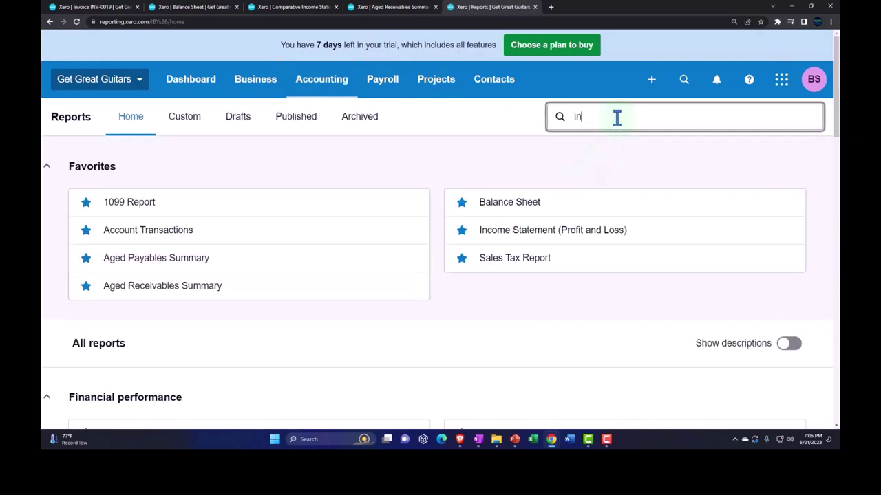
{"action": "type", "text": "ven"}
{"action": "left_click", "coordinate": [607, 209]}
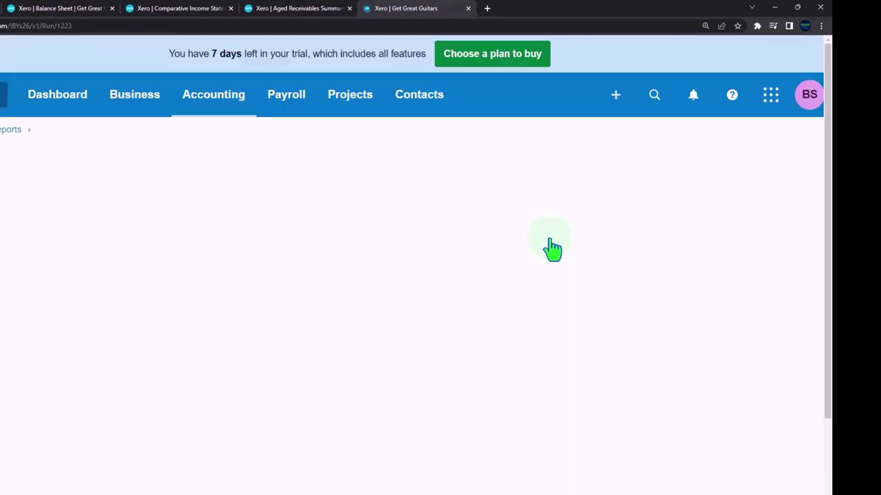
{"action": "scroll", "coordinate": [552, 250], "scroll_direction": "down", "scroll_amount": 5}
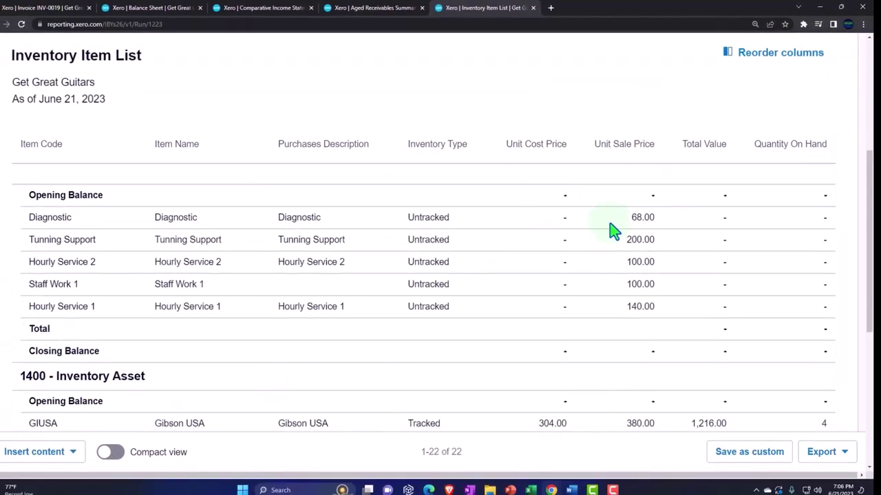
{"action": "scroll", "coordinate": [616, 228], "scroll_direction": "down", "scroll_amount": 5}
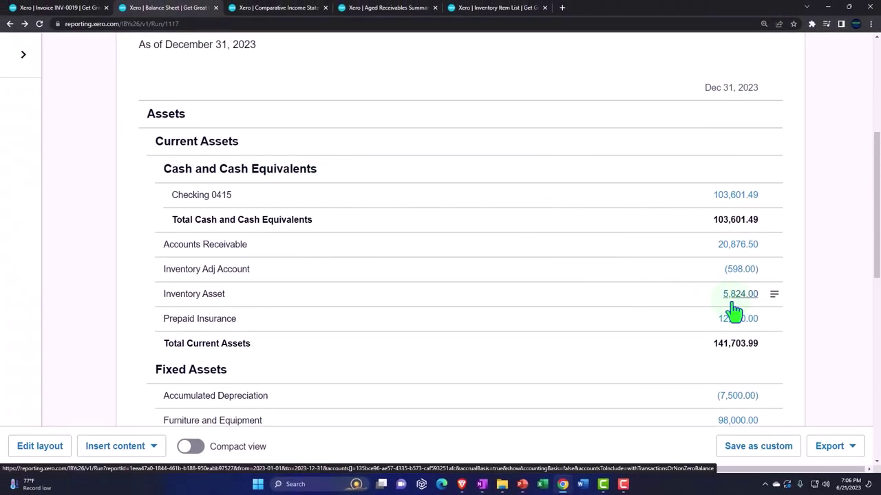
- Return to invoice INV-0019, open the list of all invoices, and check the Anderson Guitars entries and their statuses
{"action": "left_click", "coordinate": [60, 8]}
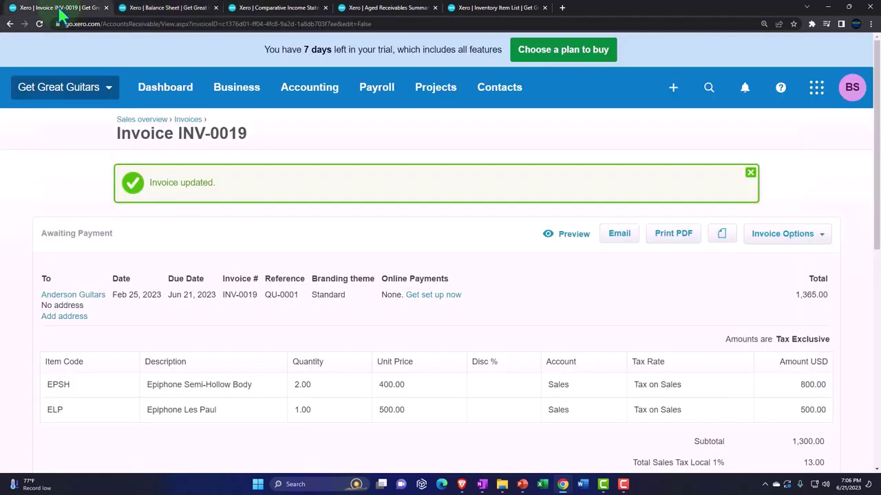
{"action": "left_click", "coordinate": [236, 96]}
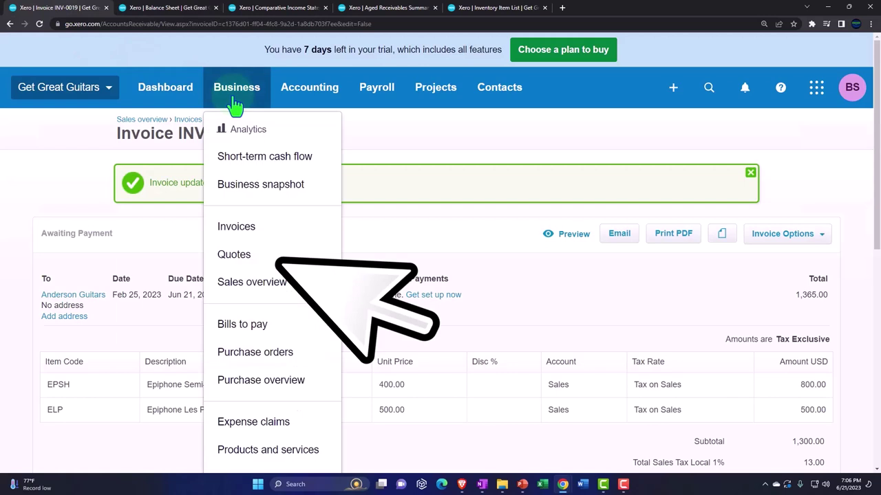
{"action": "left_click", "coordinate": [236, 229]}
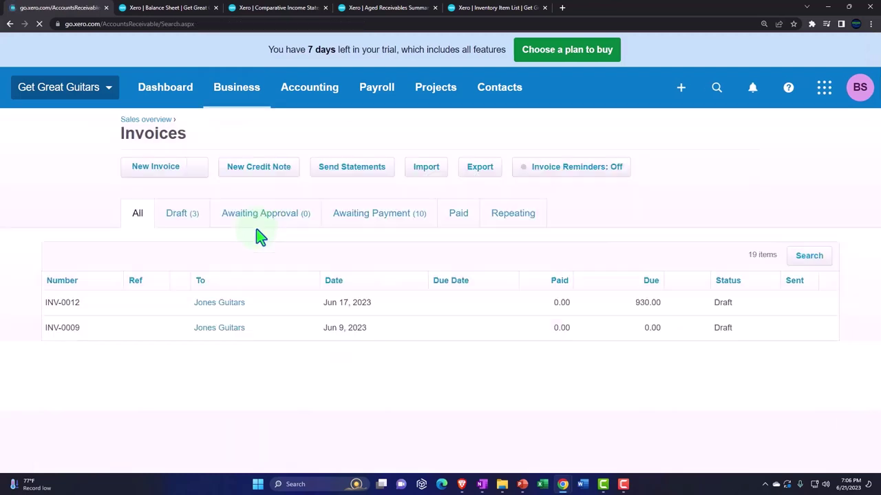
{"action": "scroll", "coordinate": [256, 235], "scroll_direction": "down", "scroll_amount": 3}
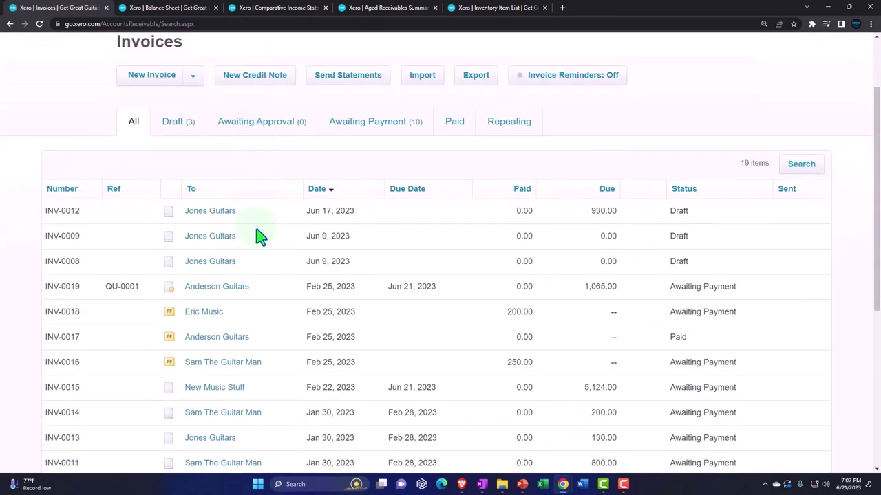
{"action": "scroll", "coordinate": [258, 248], "scroll_direction": "down", "scroll_amount": 1}
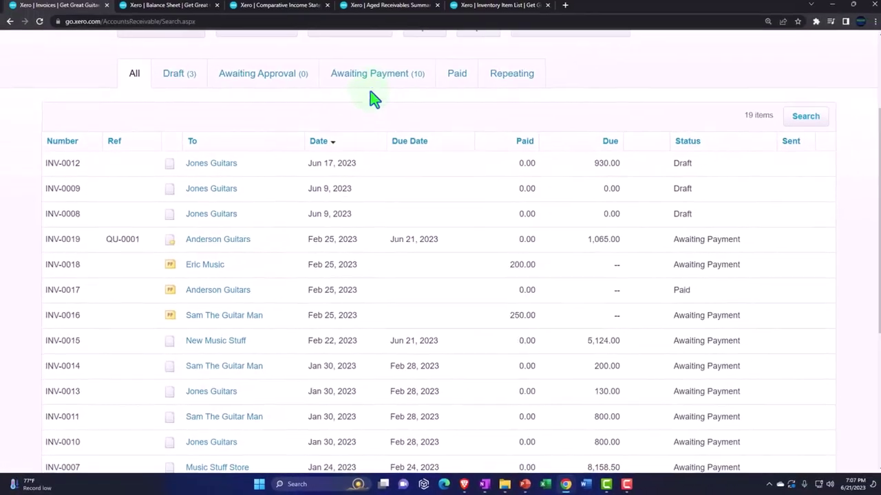
- Show only the invoices awaiting payment and check the amount due on INV-0019 and the outstanding total
{"action": "left_click", "coordinate": [402, 43]}
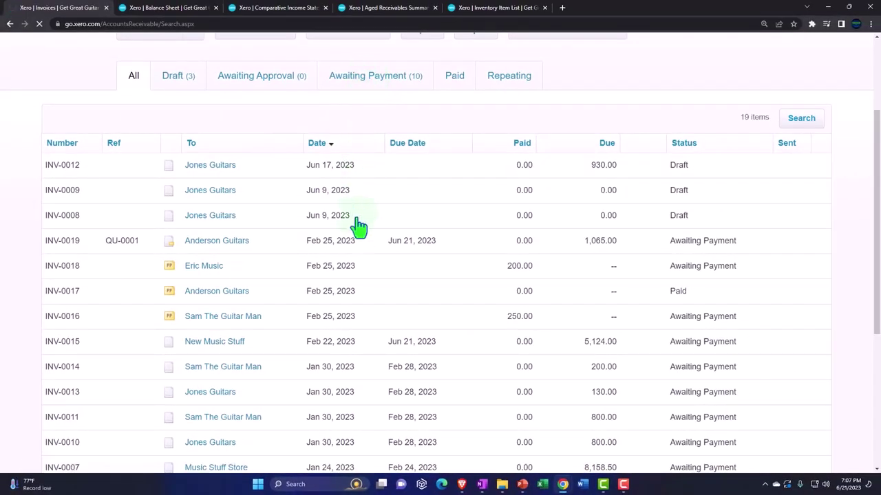
{"action": "scroll", "coordinate": [302, 300], "scroll_direction": "down", "scroll_amount": 1}
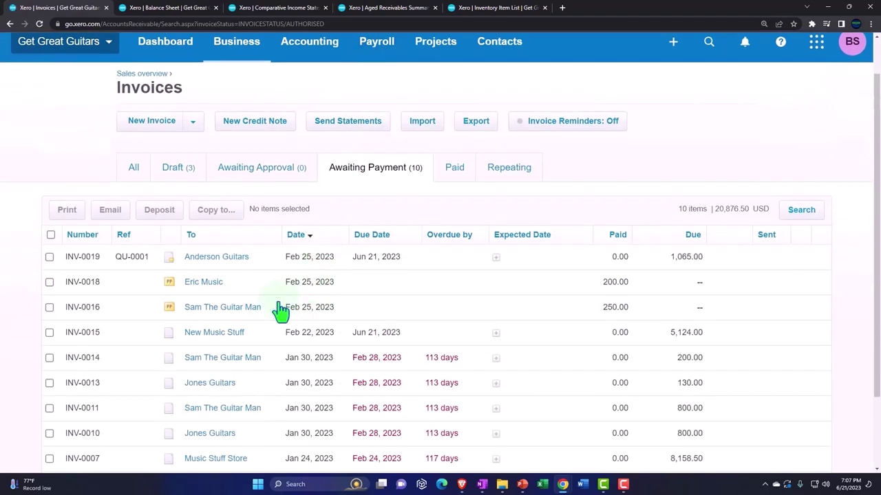
{"action": "scroll", "coordinate": [209, 290], "scroll_direction": "down", "scroll_amount": 1}
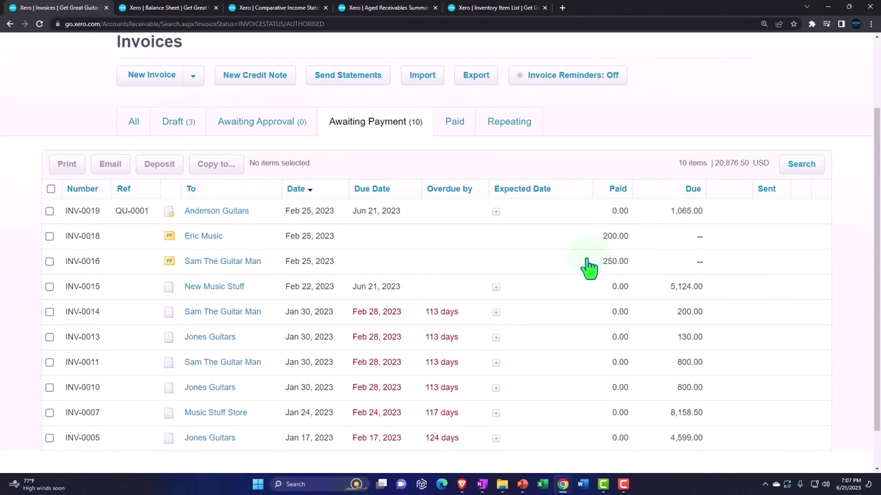
{"action": "scroll", "coordinate": [589, 268], "scroll_direction": "up", "scroll_amount": 1}
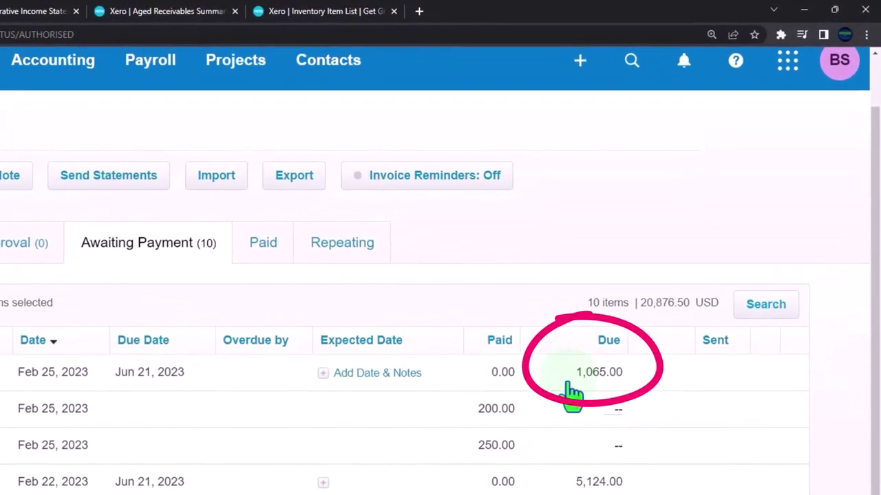
{"action": "scroll", "coordinate": [573, 392], "scroll_direction": "up", "scroll_amount": 1}
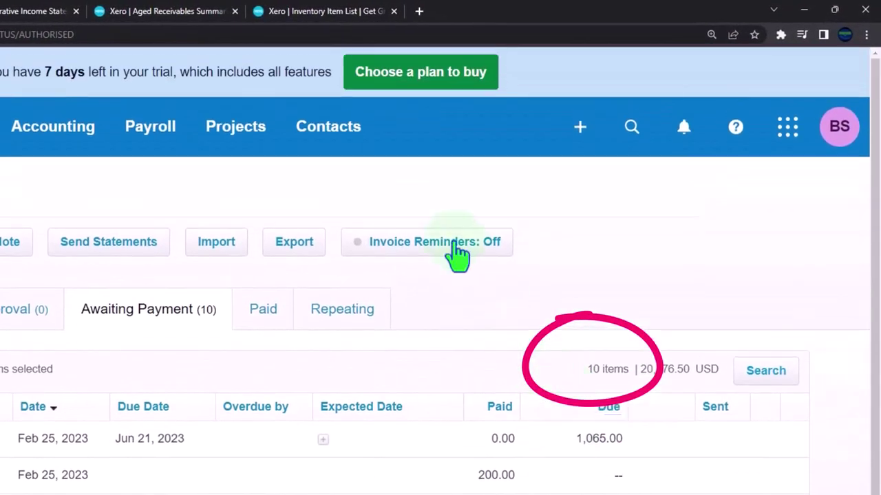
- Open the Anderson Guitars record from the list of all contacts and review its awaiting invoice and activity history
{"action": "left_click", "coordinate": [351, 148]}
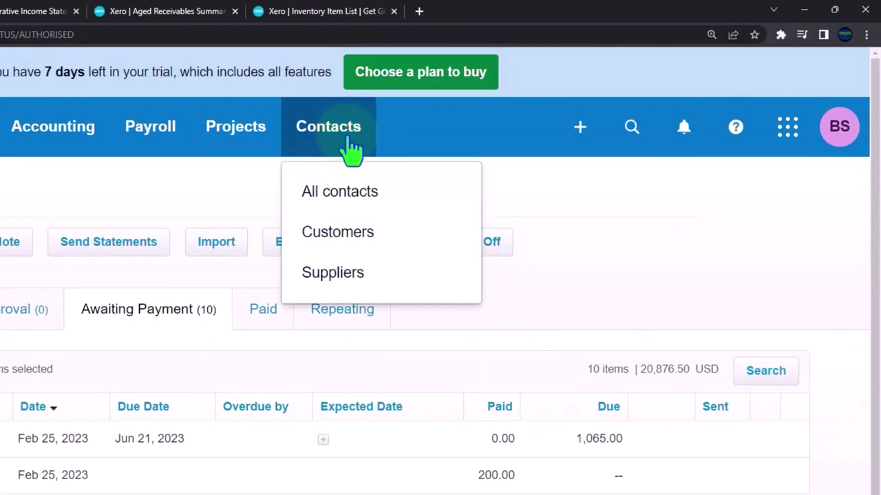
{"action": "left_click", "coordinate": [338, 205]}
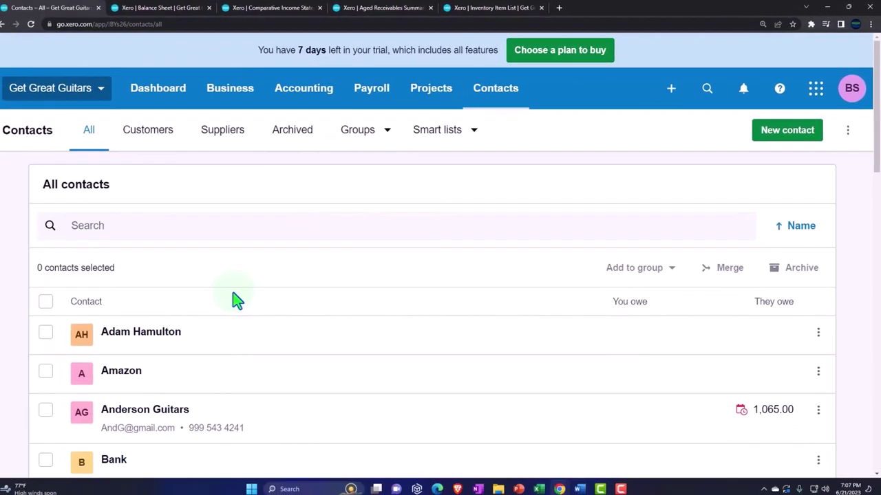
{"action": "scroll", "coordinate": [234, 299], "scroll_direction": "down", "scroll_amount": 2}
{"action": "scroll", "coordinate": [241, 299], "scroll_direction": "down", "scroll_amount": 2}
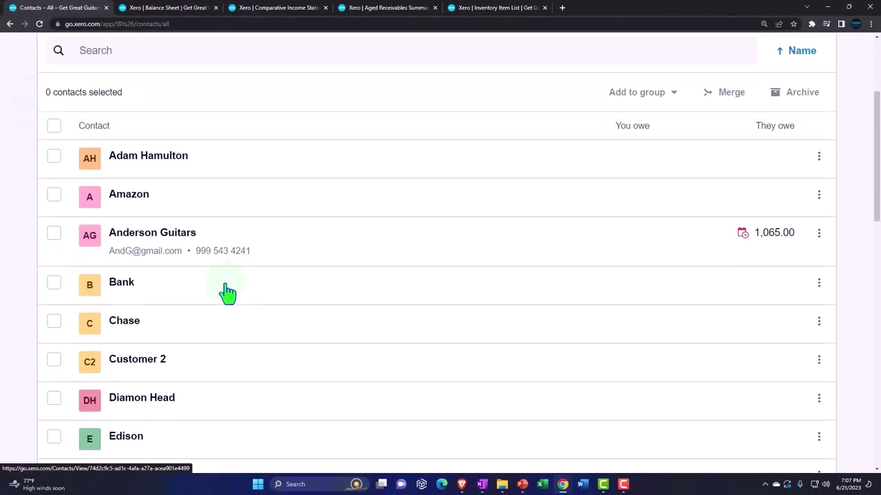
{"action": "left_click", "coordinate": [179, 240]}
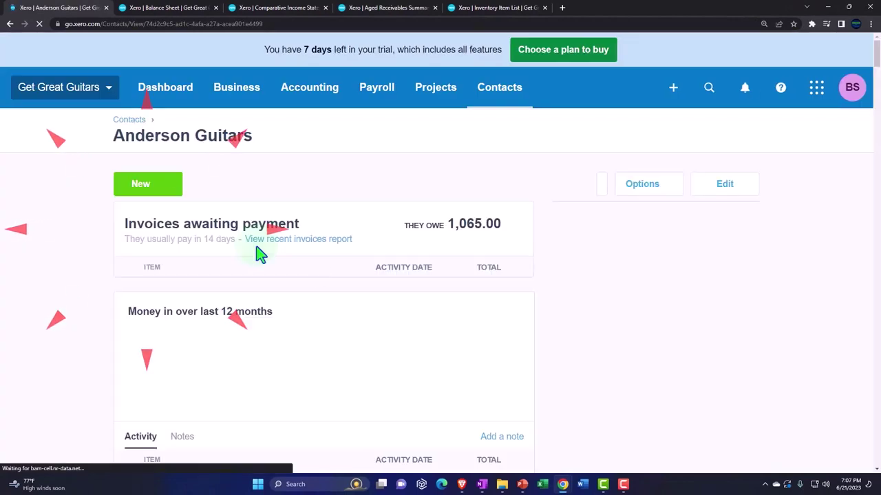
{"action": "scroll", "coordinate": [63, 240], "scroll_direction": "down", "scroll_amount": 3}
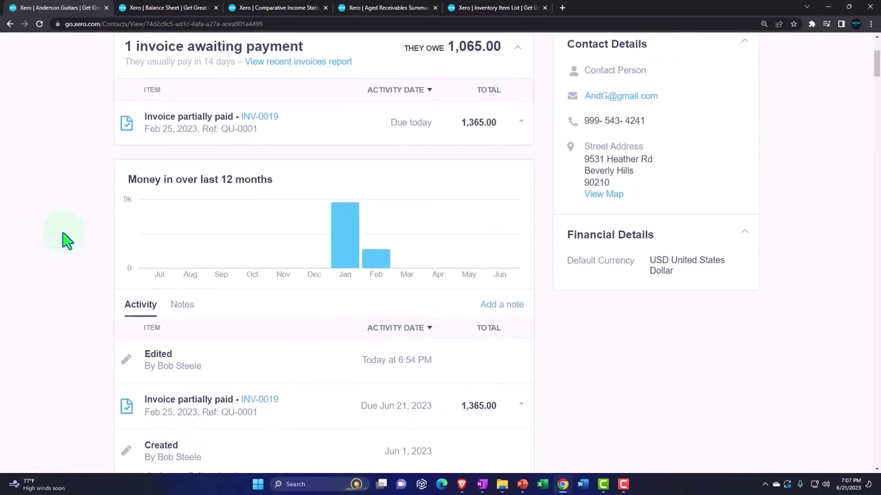
{"action": "scroll", "coordinate": [63, 240], "scroll_direction": "down", "scroll_amount": 3}
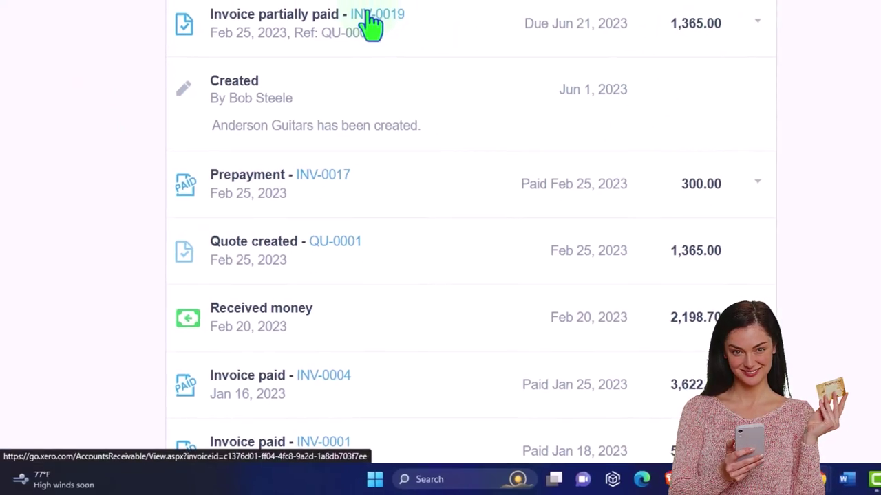
- Open INV-0019 from the contact's activity, check its prepayment and amount due, and return to the Anderson Guitars record
{"action": "left_click", "coordinate": [358, 42]}
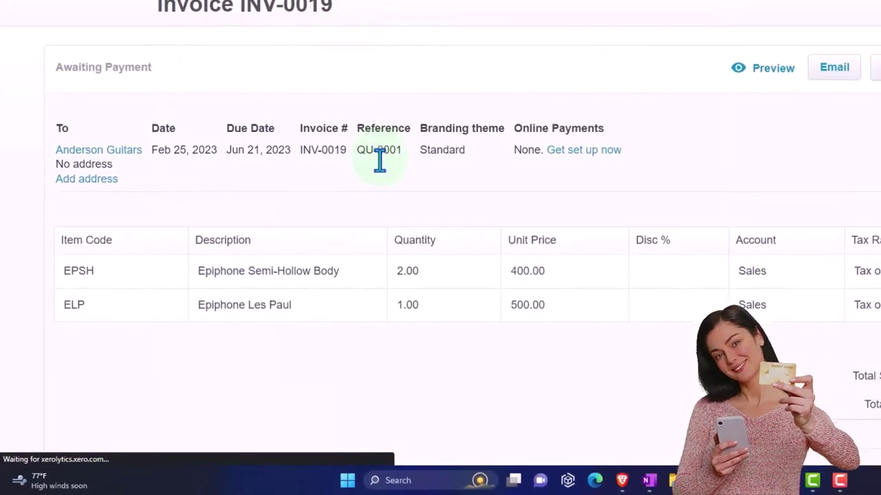
{"action": "scroll", "coordinate": [379, 161], "scroll_direction": "down", "scroll_amount": 2}
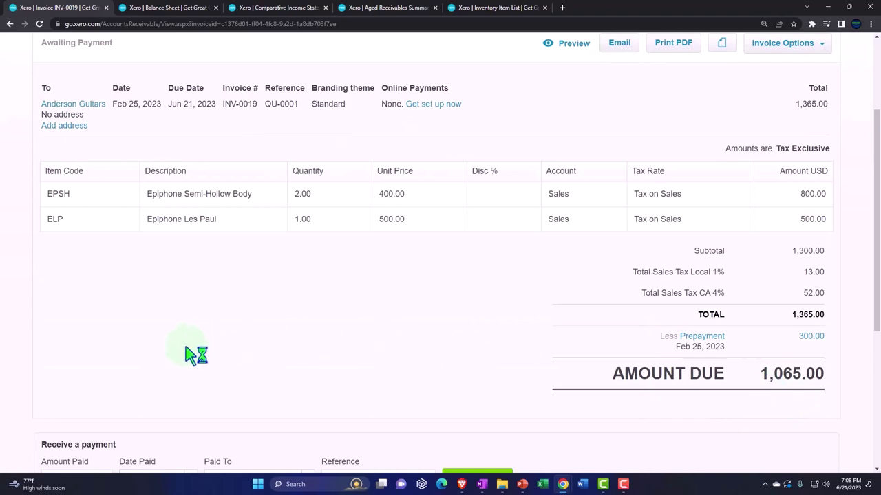
{"action": "scroll", "coordinate": [197, 355], "scroll_direction": "up", "scroll_amount": 2}
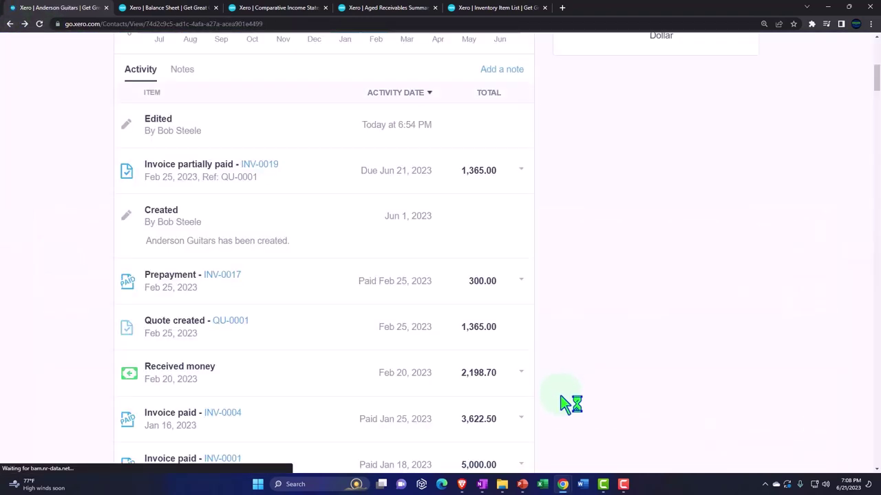
{"action": "scroll", "coordinate": [570, 404], "scroll_direction": "up", "scroll_amount": 6}
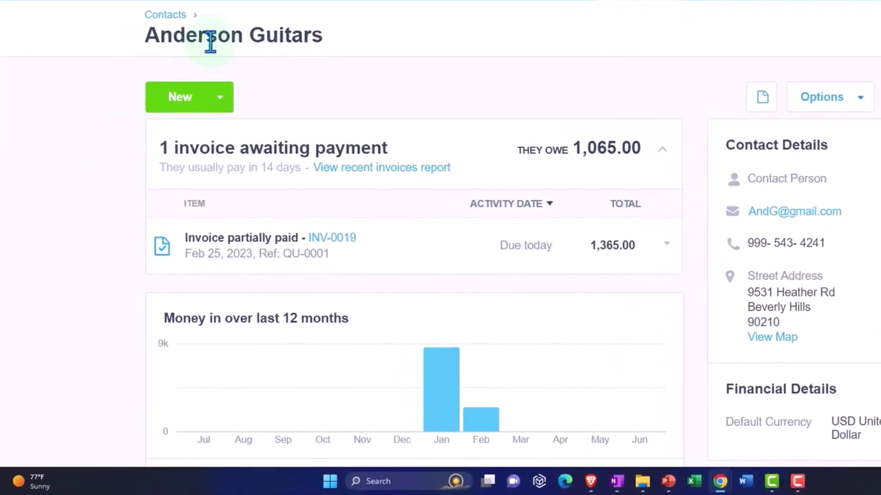
- Compare the Balance Sheet's Inventory Asset and Accounts Receivable with the Inventory Item List and Aged Receivables Summary
{"action": "left_click", "coordinate": [168, 9]}
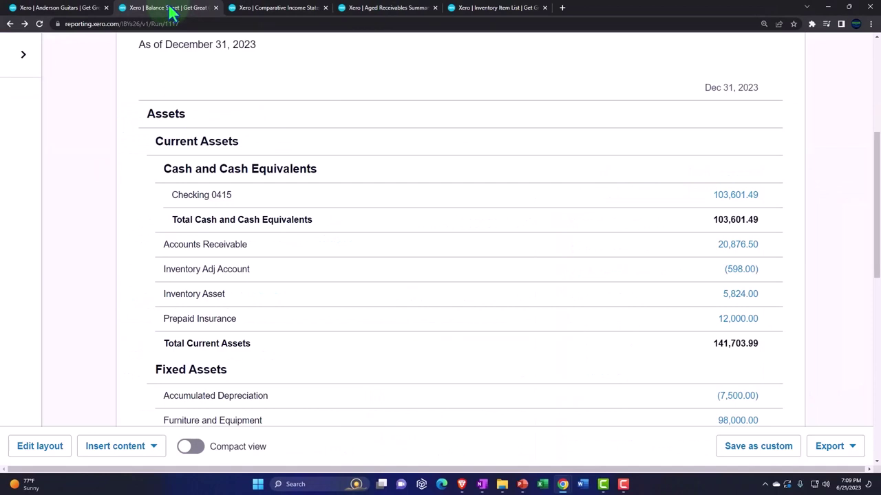
{"action": "left_click", "coordinate": [482, 7]}
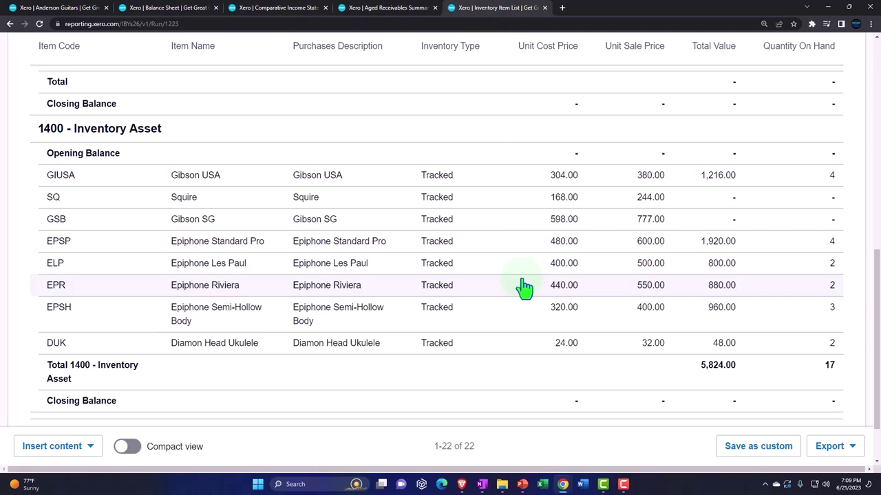
{"action": "left_click", "coordinate": [387, 10]}
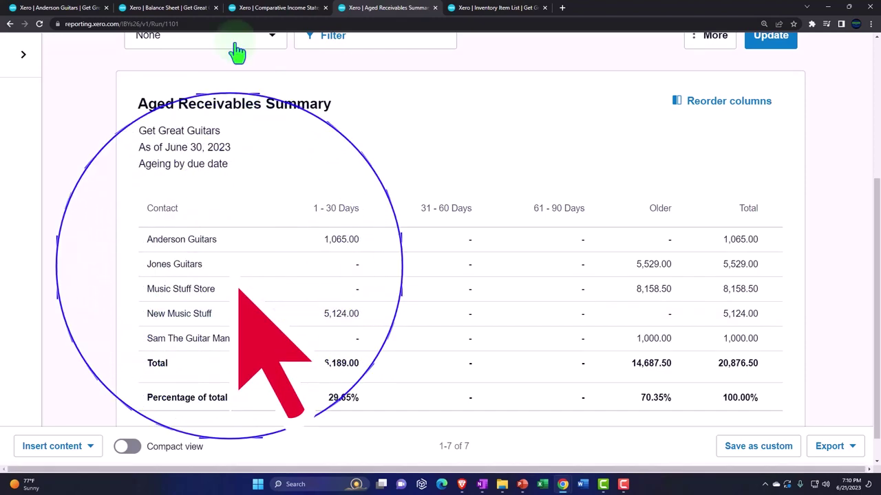
{"action": "left_click", "coordinate": [175, 8]}
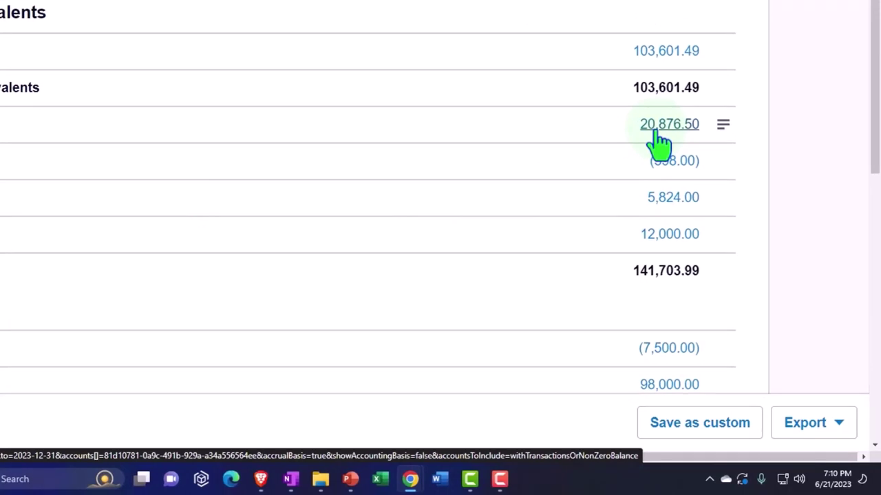
- Check the Unearned Revenue balance under Current Liabilities on the Balance Sheet
{"action": "scroll", "coordinate": [659, 141], "scroll_direction": "down", "scroll_amount": 7}
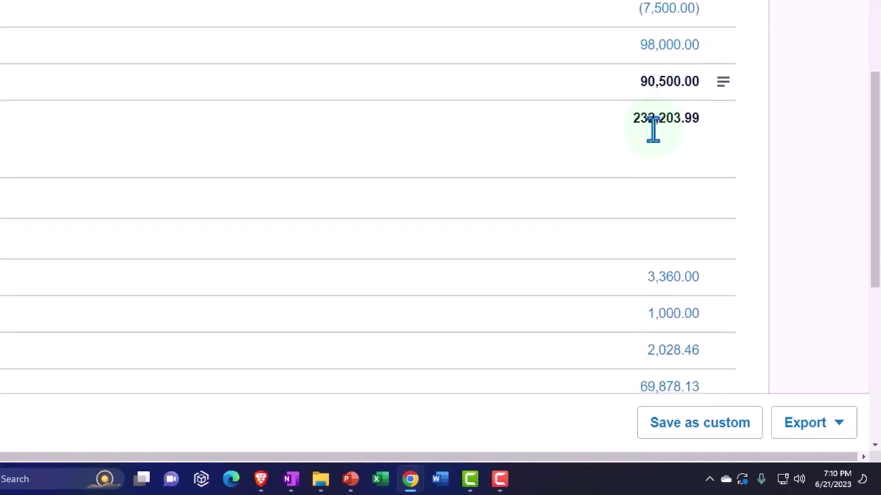
{"action": "scroll", "coordinate": [659, 141], "scroll_direction": "down", "scroll_amount": 2}
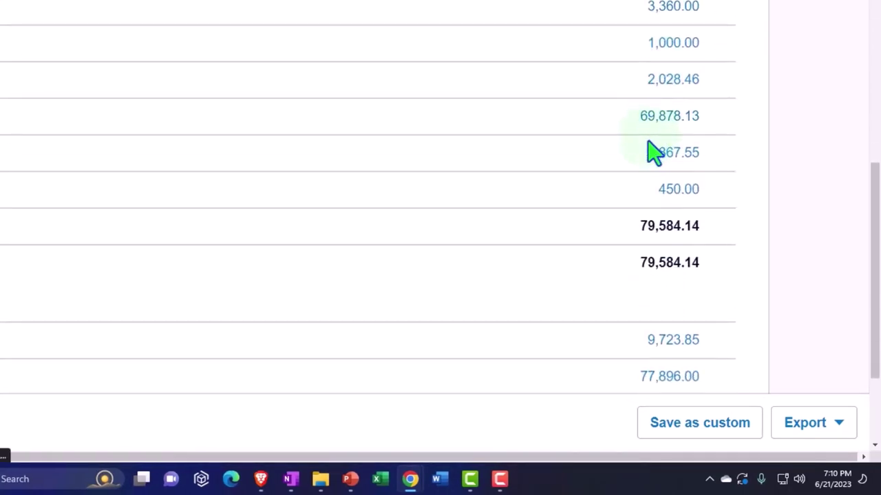
{"action": "left_click", "coordinate": [666, 200]}
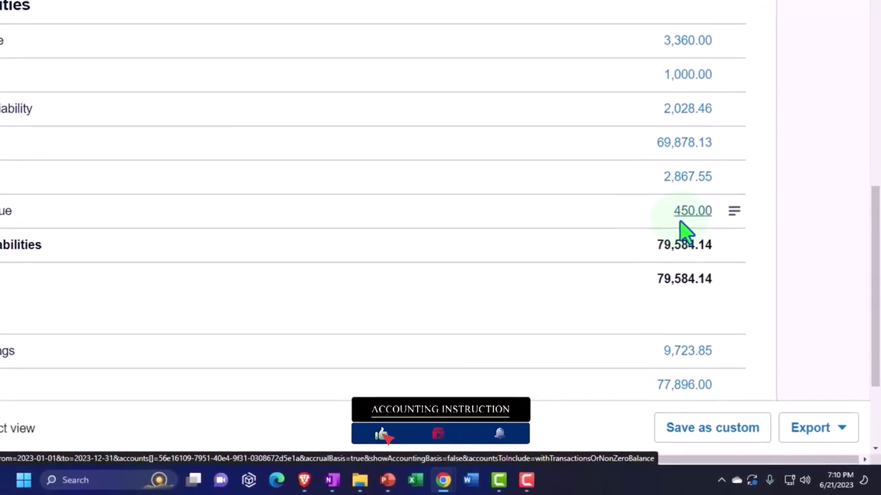
{"action": "left_click", "coordinate": [670, 208]}
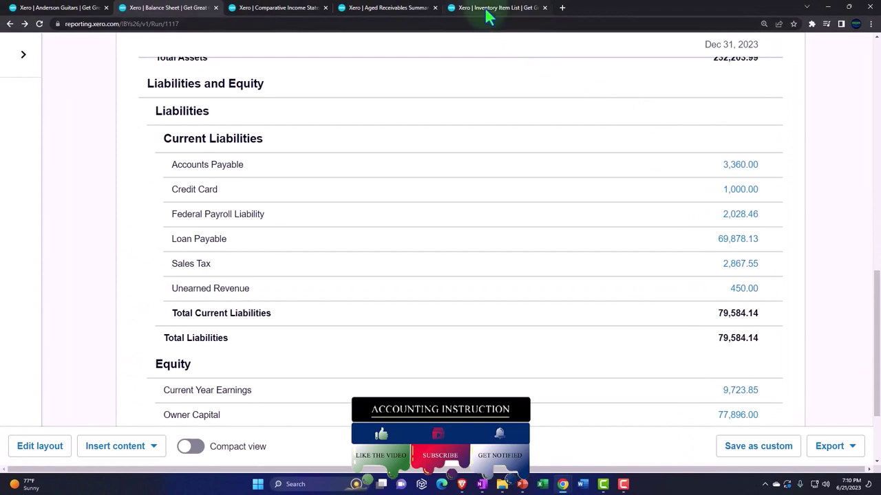
- Replace the Inventory Item List with the Reports list, search it for "tri", and open the current Trial Balance report
{"action": "left_click", "coordinate": [484, 10]}
{"action": "scroll", "coordinate": [521, 177], "scroll_direction": "up", "scroll_amount": 10}
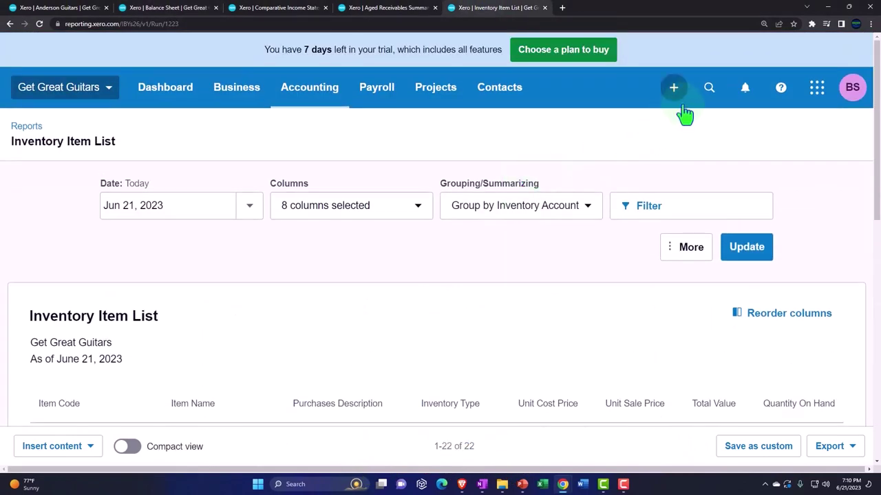
{"action": "left_click", "coordinate": [320, 97]}
{"action": "left_click", "coordinate": [304, 162]}
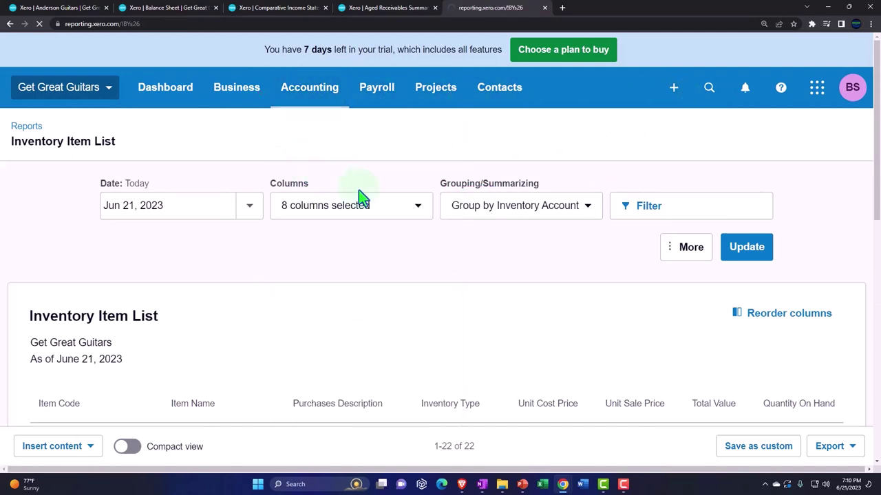
{"action": "left_click", "coordinate": [641, 137]}
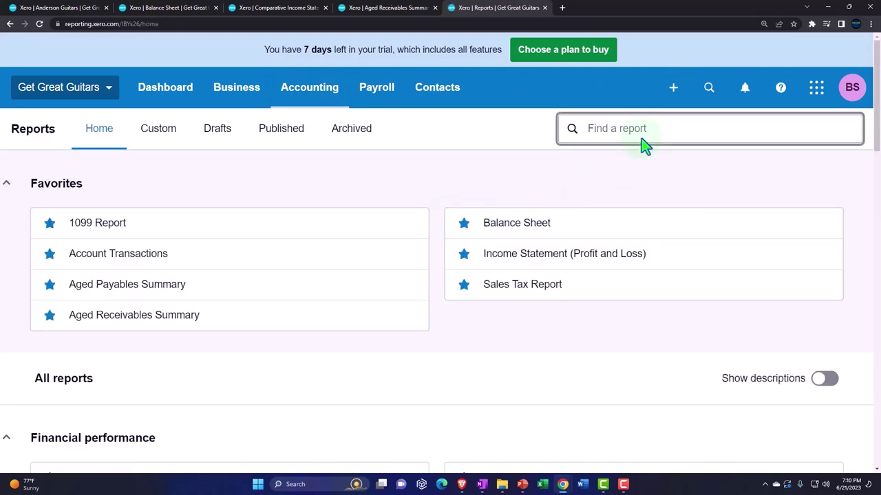
{"action": "type", "text": "tri"}
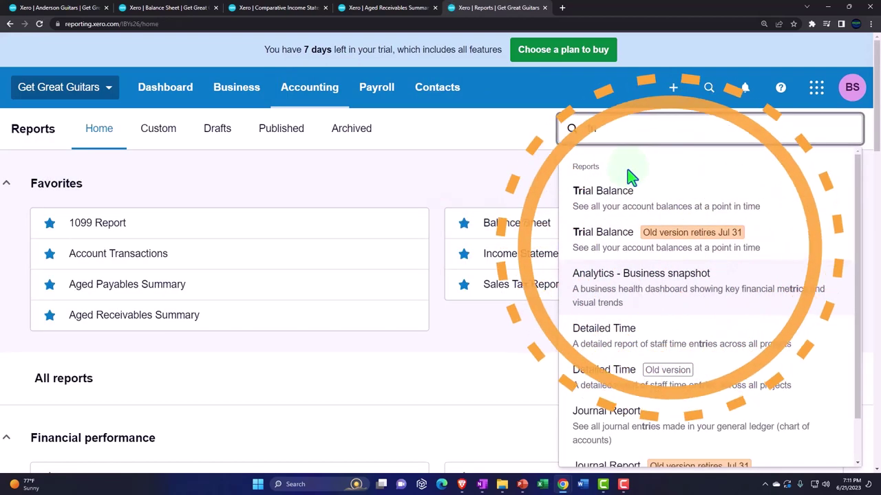
{"action": "left_click", "coordinate": [631, 180]}
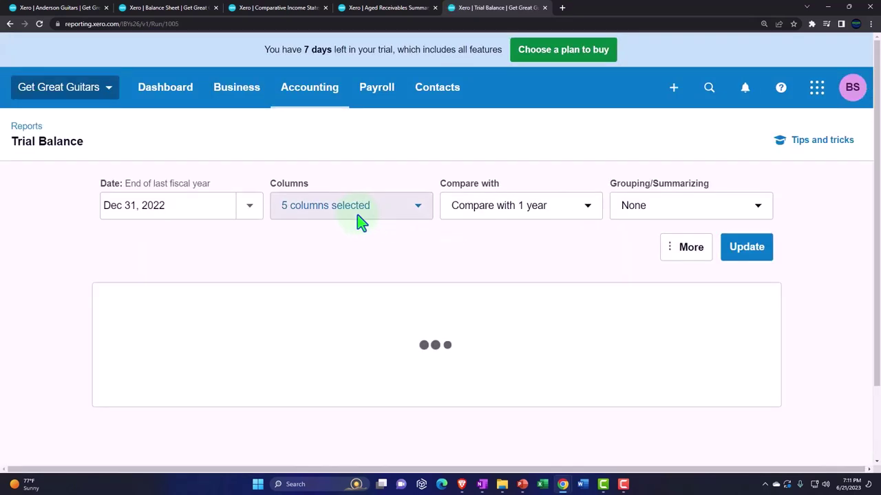
- Set the Trial Balance date to Dec 31, 2023 and update the report
{"action": "left_click", "coordinate": [324, 248]}
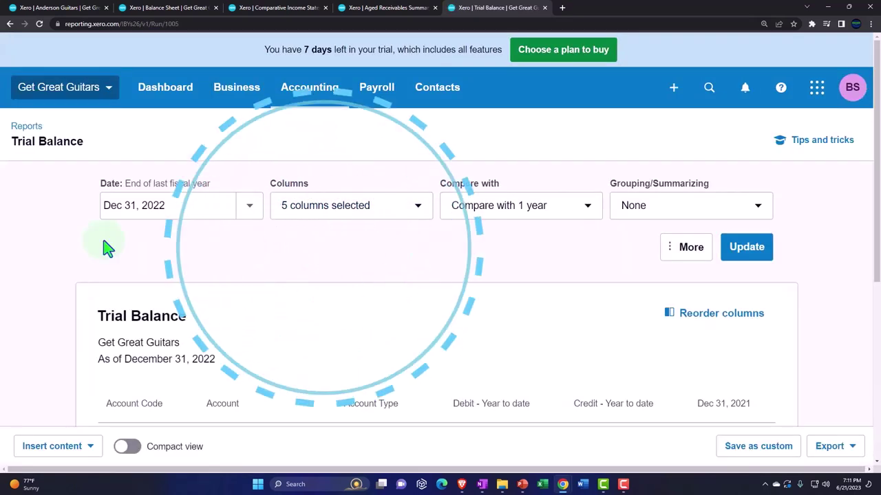
{"action": "scroll", "coordinate": [67, 240], "scroll_direction": "down", "scroll_amount": 1}
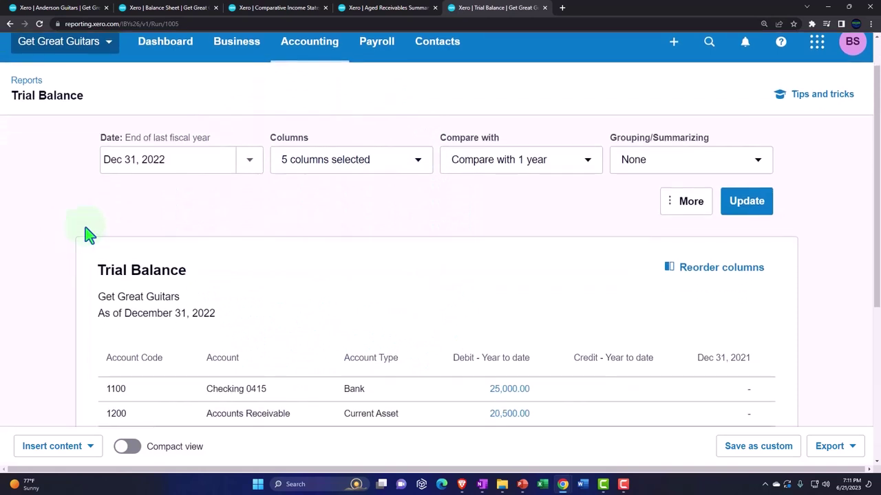
{"action": "left_click", "coordinate": [249, 160]}
{"action": "left_click", "coordinate": [310, 375]}
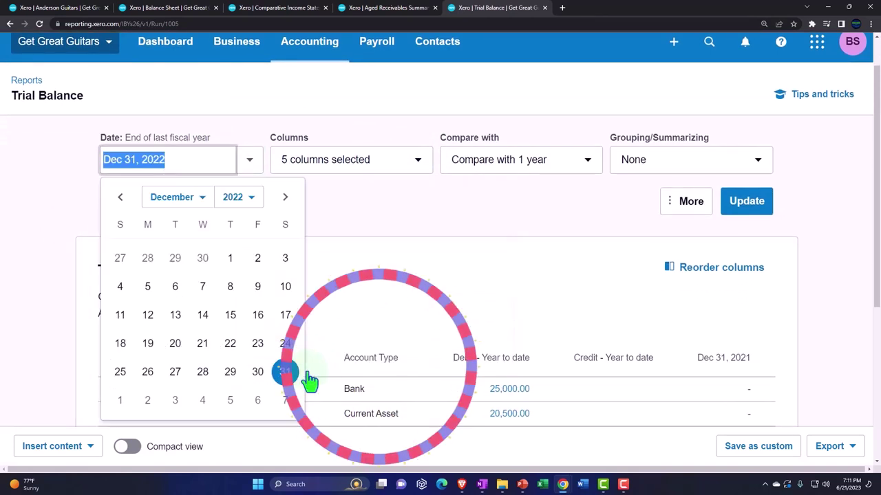
{"action": "left_click", "coordinate": [253, 198]}
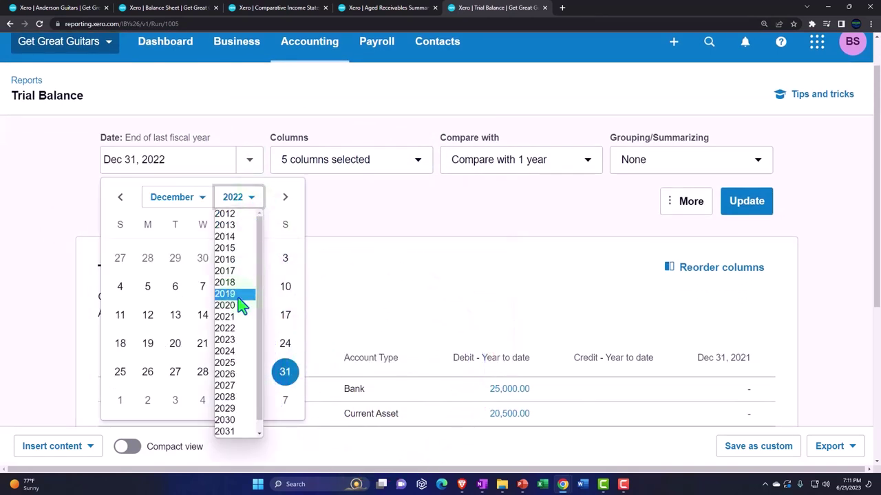
{"action": "left_click", "coordinate": [234, 340]}
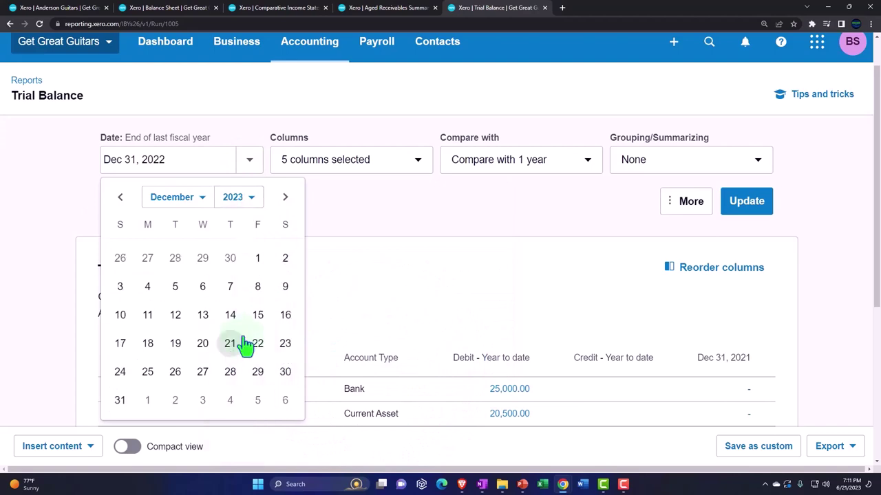
{"action": "left_click", "coordinate": [120, 401]}
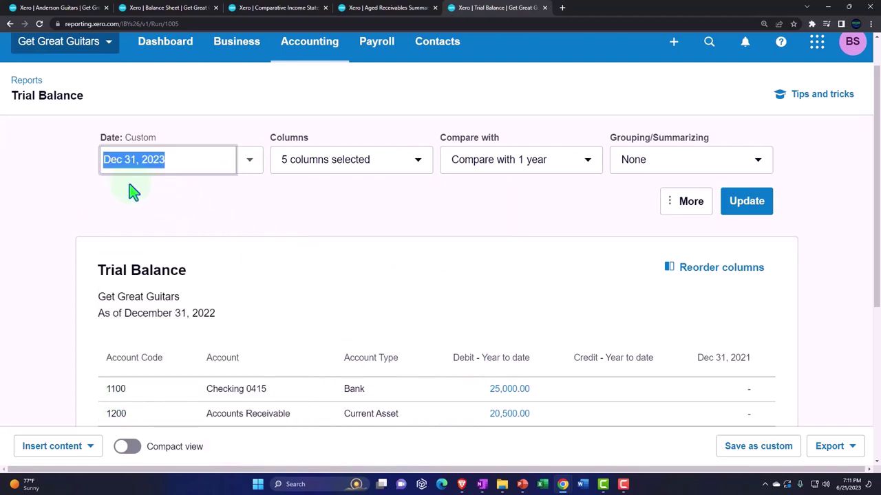
{"action": "left_click", "coordinate": [743, 204]}
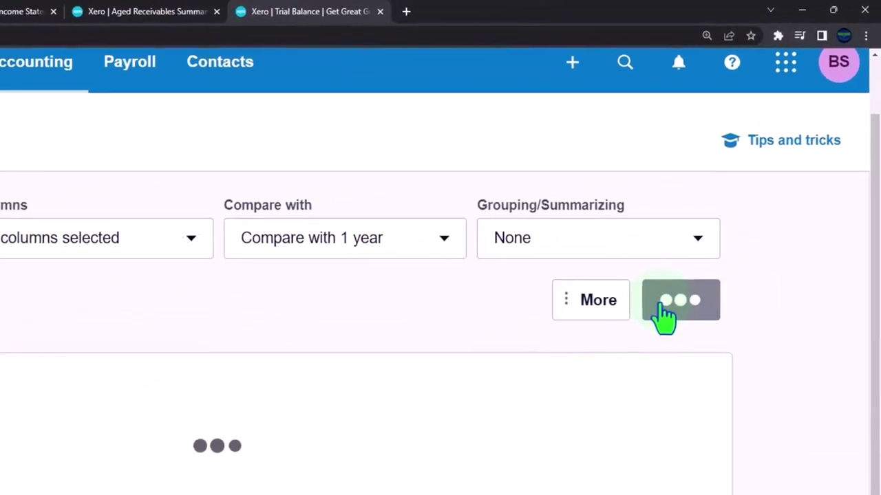
- Examine the Trial Balance balances for receivables, inventory, sales tax, unearned revenue, sales, cost of goods sold and expenses
{"action": "scroll", "coordinate": [680, 351], "scroll_direction": "down", "scroll_amount": 3}
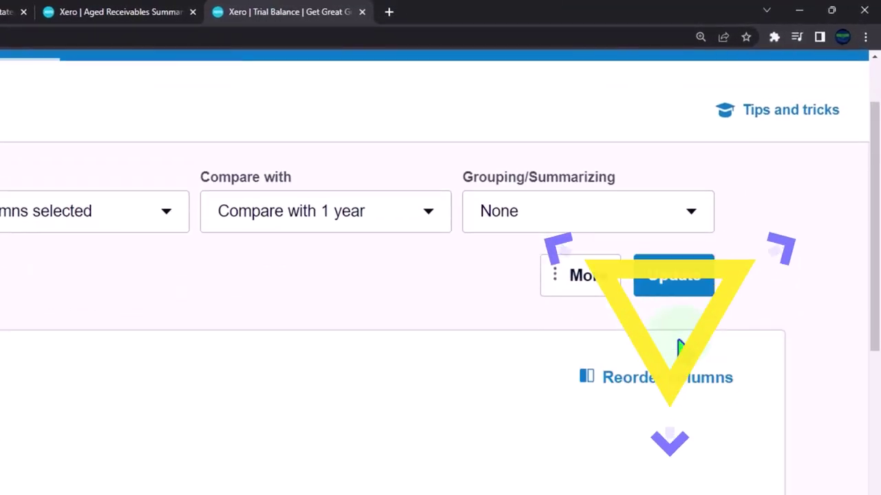
{"action": "scroll", "coordinate": [685, 353], "scroll_direction": "down", "scroll_amount": 1}
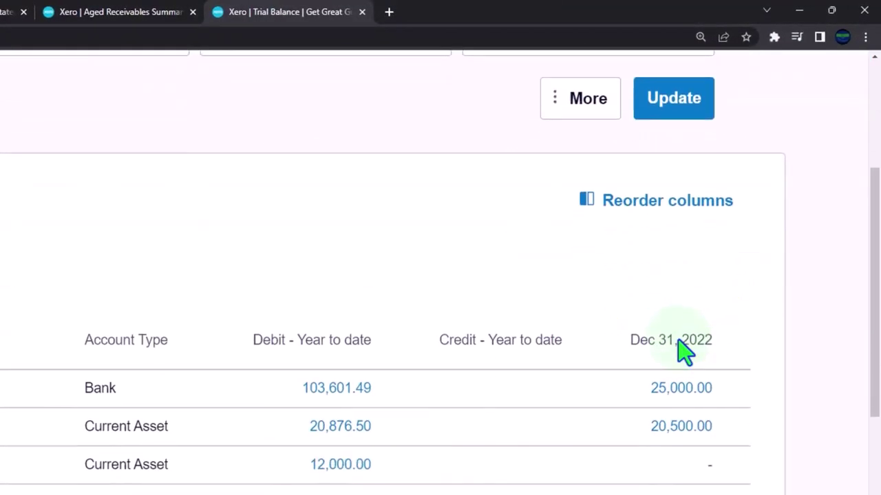
{"action": "scroll", "coordinate": [685, 351], "scroll_direction": "down", "scroll_amount": 1}
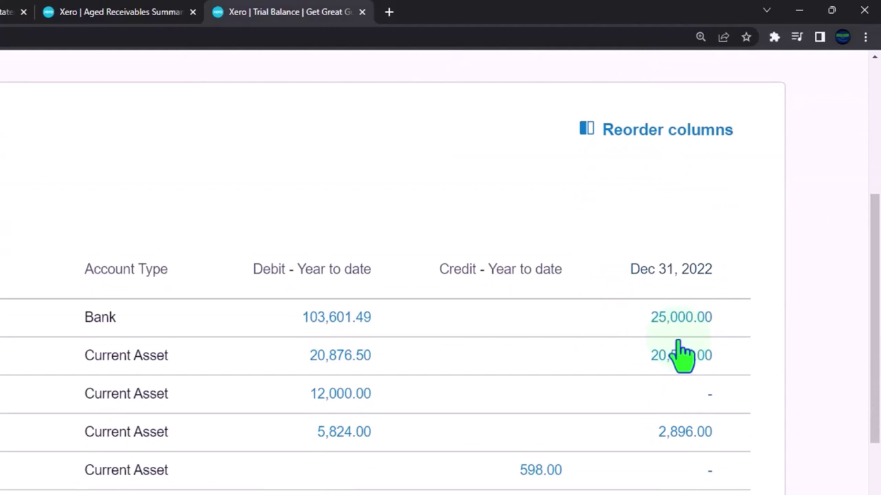
{"action": "scroll", "coordinate": [683, 355], "scroll_direction": "down", "scroll_amount": 1}
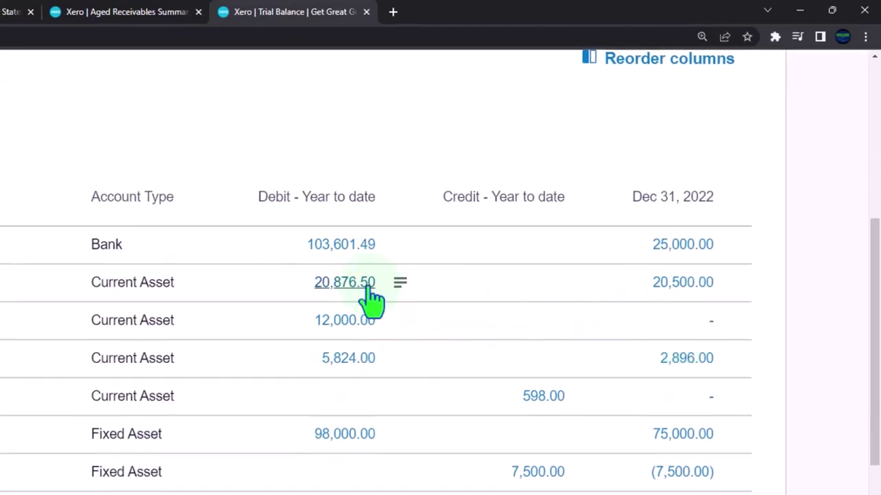
{"action": "left_click", "coordinate": [366, 287]}
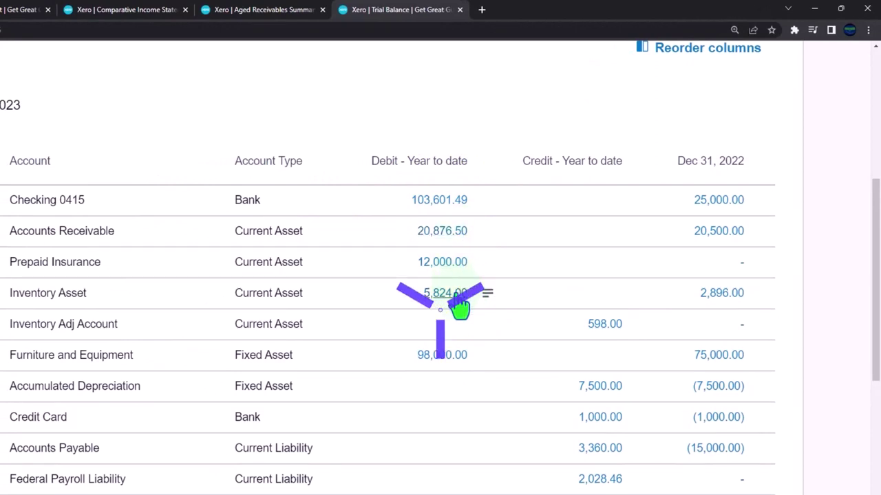
{"action": "scroll", "coordinate": [459, 304], "scroll_direction": "down", "scroll_amount": 3}
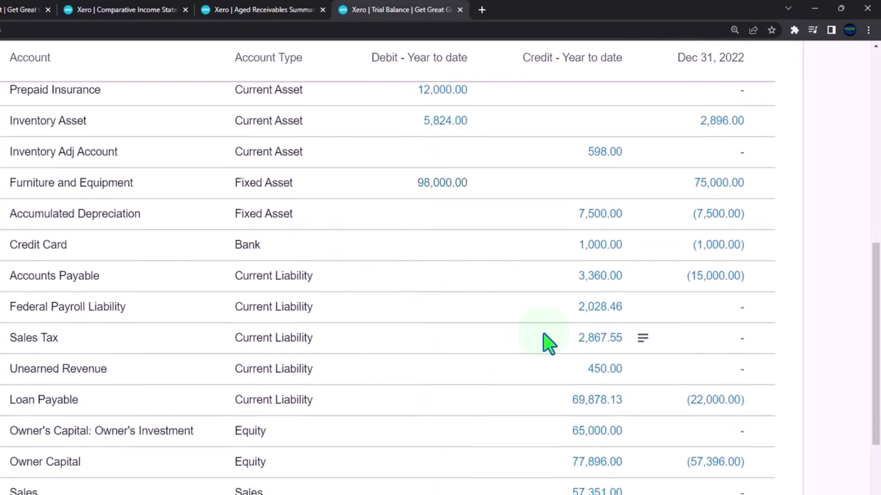
{"action": "scroll", "coordinate": [583, 343], "scroll_direction": "down", "scroll_amount": 1}
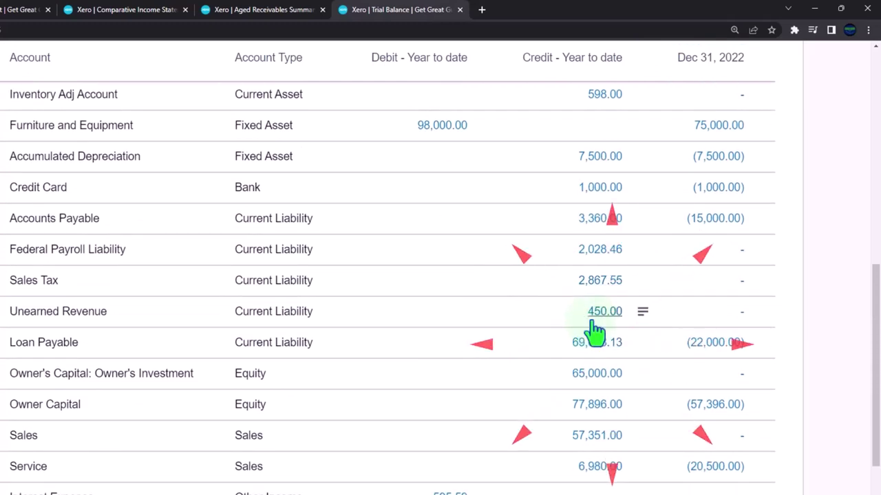
{"action": "scroll", "coordinate": [595, 333], "scroll_direction": "down", "scroll_amount": 3}
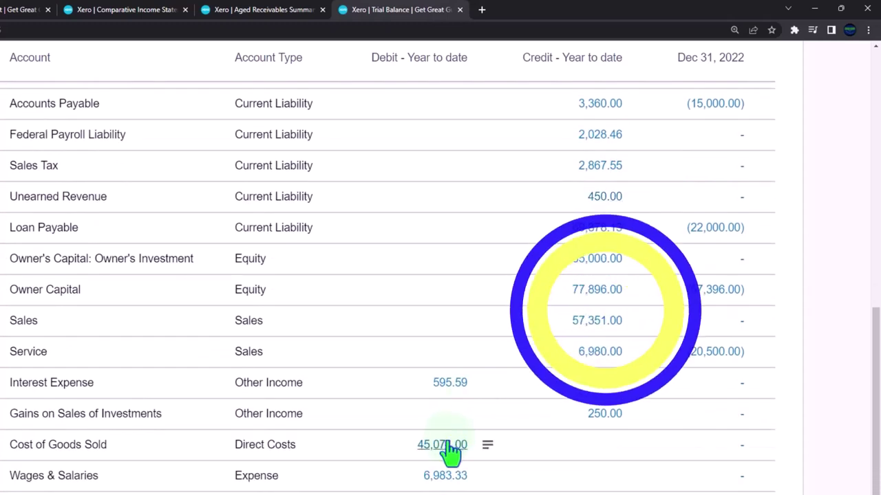
{"action": "scroll", "coordinate": [450, 454], "scroll_direction": "down", "scroll_amount": 2}
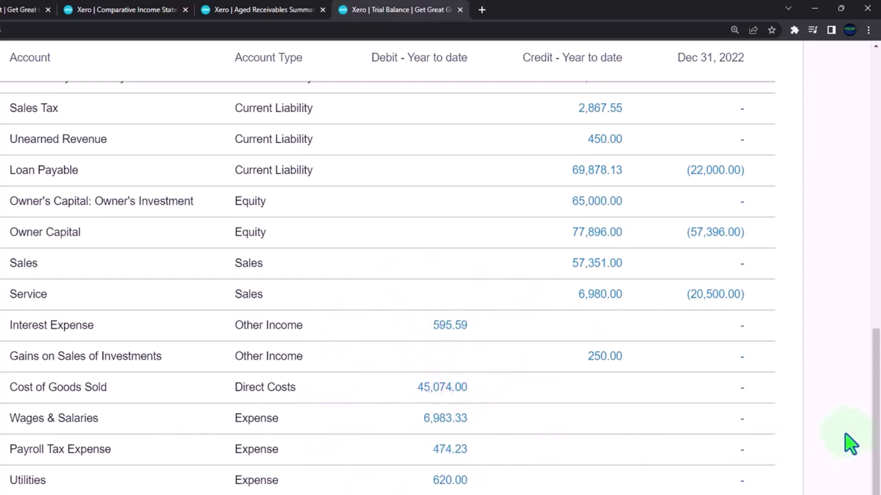
{"action": "scroll", "coordinate": [849, 444], "scroll_direction": "down", "scroll_amount": 1}
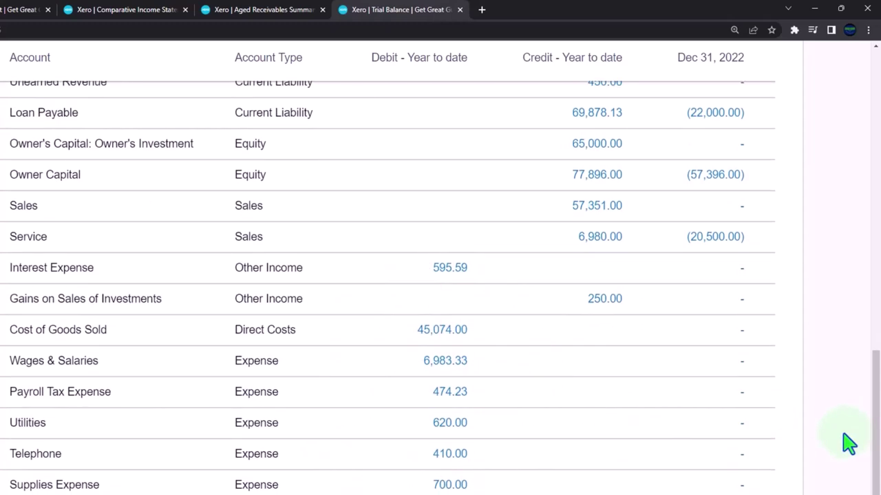